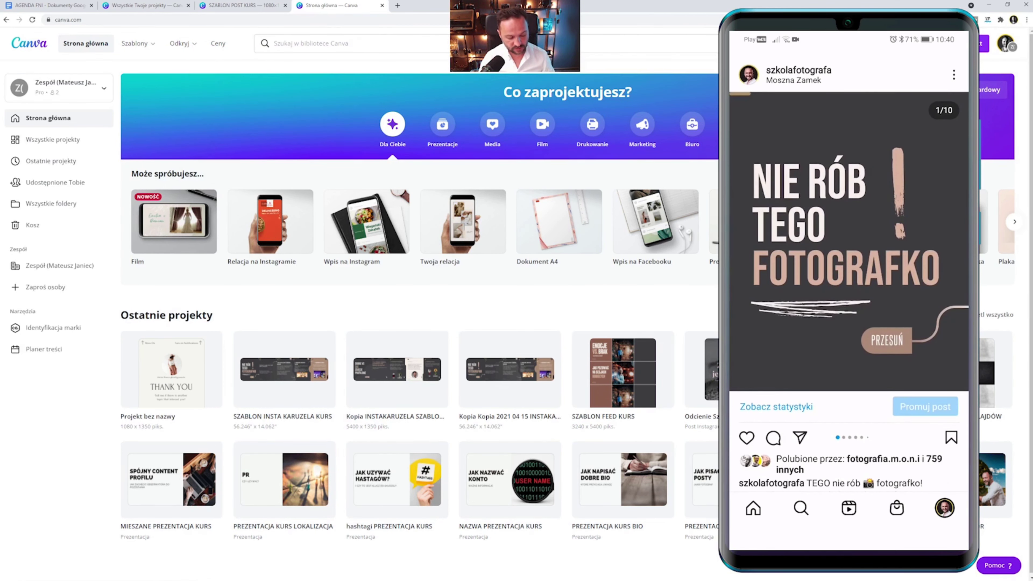
Close the phone mirror and create a custom-size 1080 × 1350 px design.
{"action": "left_click", "coordinate": [1030, 7]}
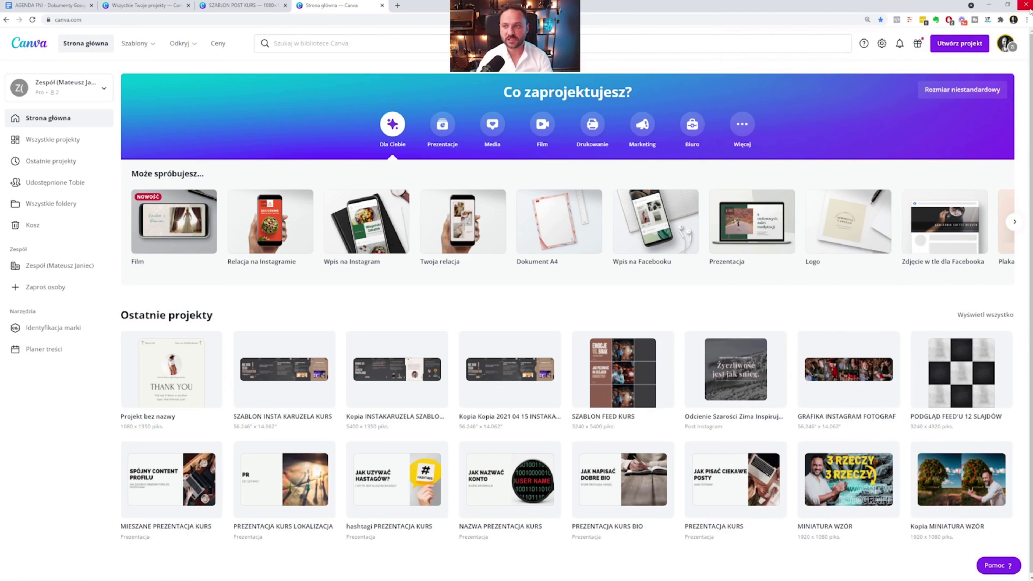
{"action": "left_click", "coordinate": [967, 49]}
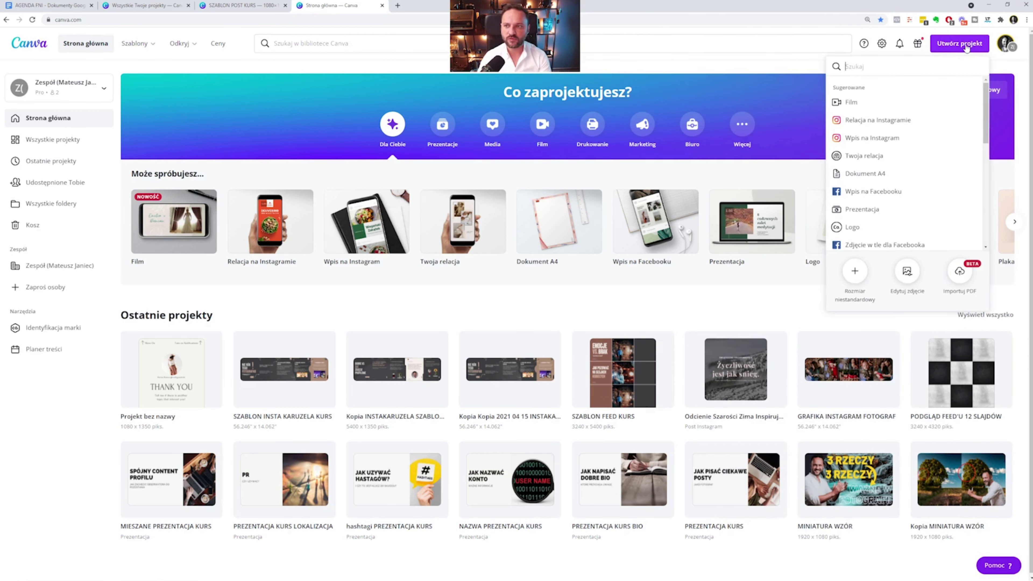
{"action": "left_click", "coordinate": [859, 276]}
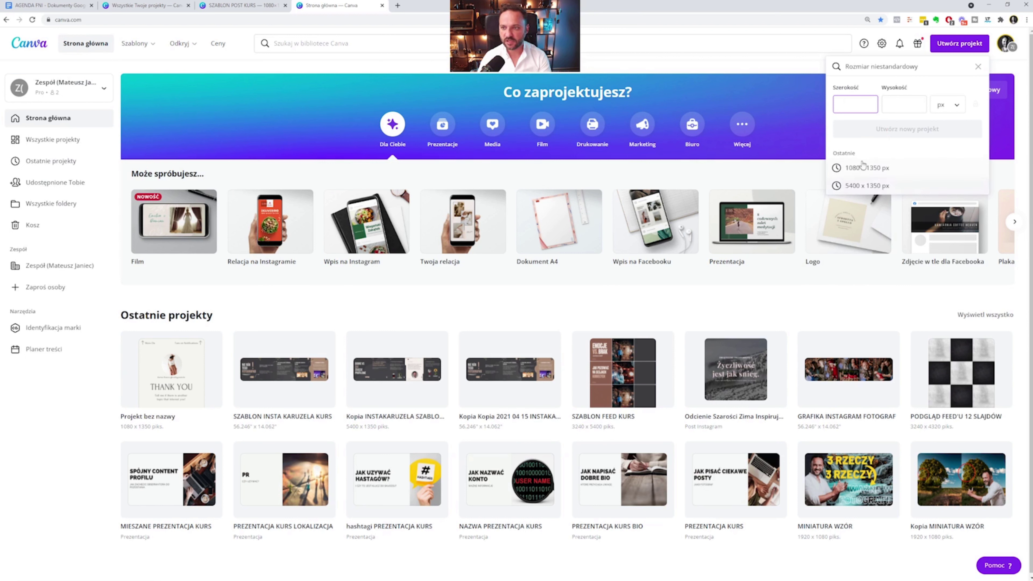
{"action": "left_click", "coordinate": [866, 105]}
{"action": "type", "text": "10"}
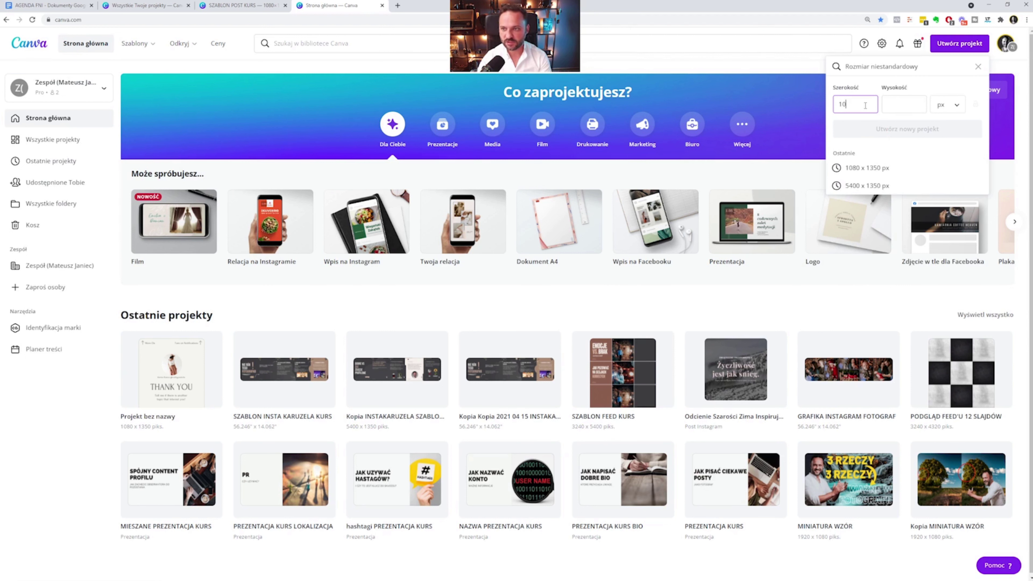
{"action": "type", "text": "80"}
{"action": "key", "text": "Tab"}
{"action": "type", "text": "5"}
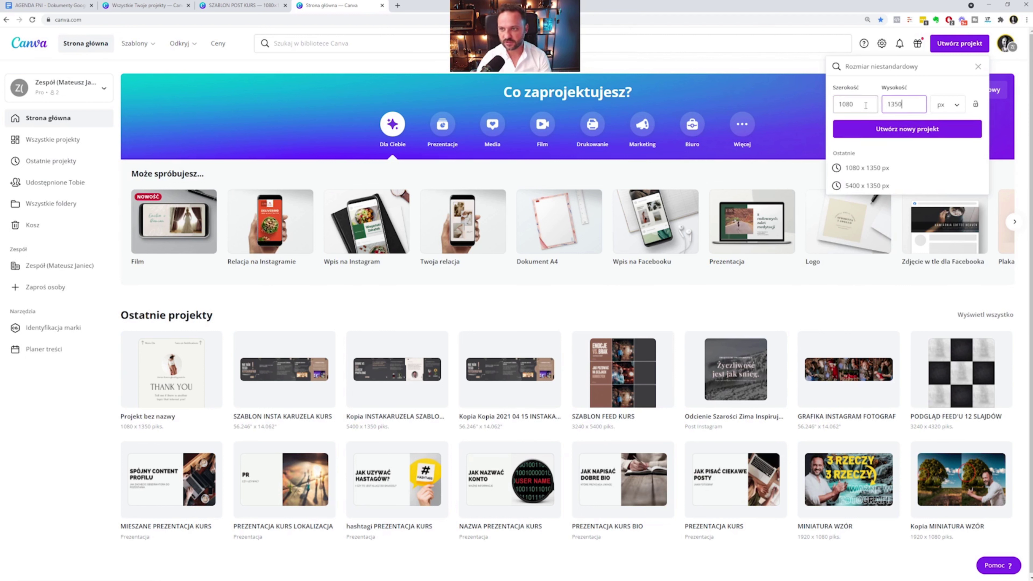
{"action": "type", "text": "0"}
{"action": "left_click", "coordinate": [906, 129]}
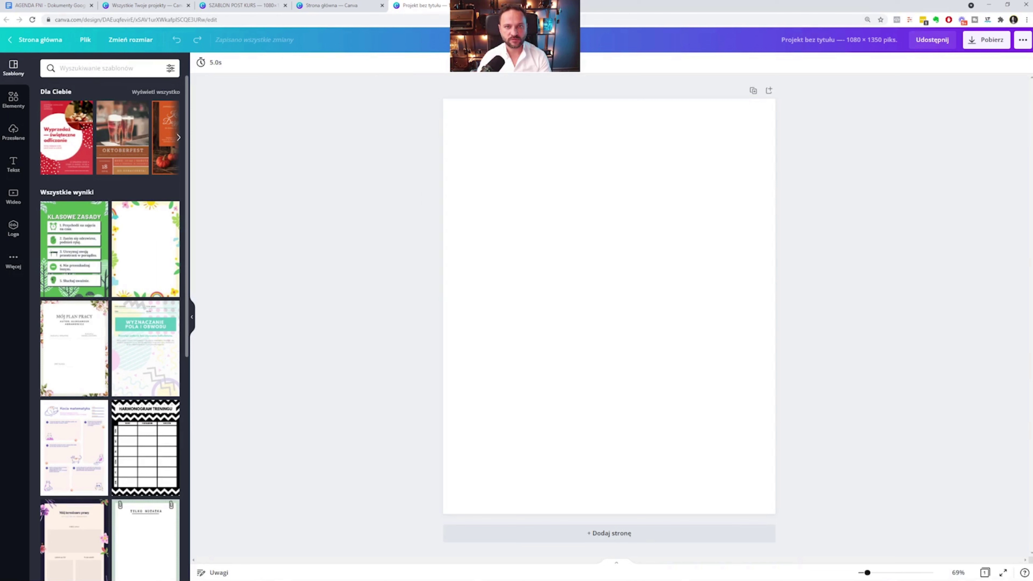
Close the untitled design and switch back to the SZABLON POST KURS design.
{"action": "key", "text": "ctrl+w"}
{"action": "left_click", "coordinate": [234, 5]}
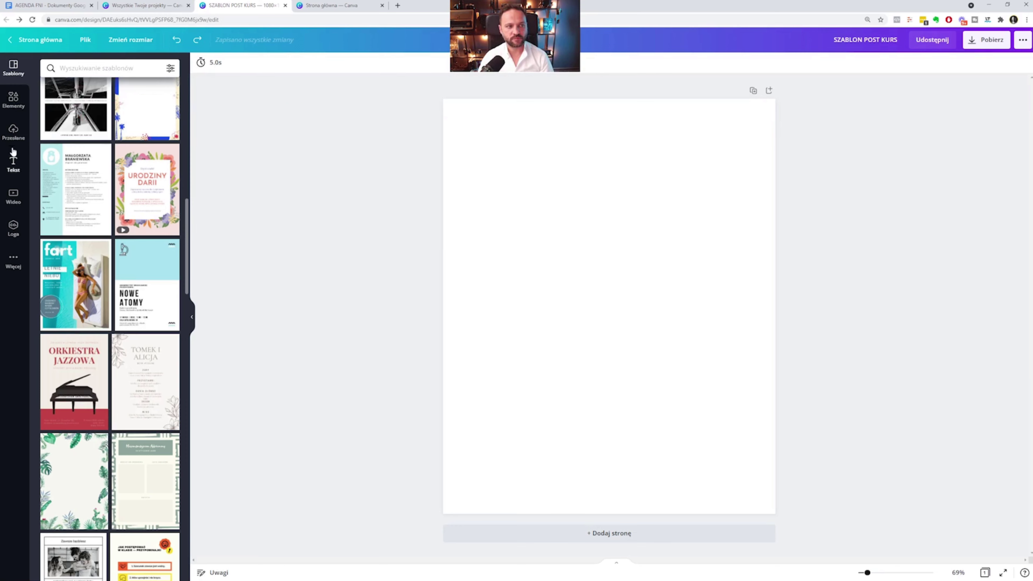
{"action": "scroll", "coordinate": [66, 138], "scroll_direction": "up", "scroll_amount": 2}
{"action": "scroll", "coordinate": [81, 122], "scroll_direction": "up", "scroll_amount": 2}
{"action": "scroll", "coordinate": [115, 97], "scroll_direction": "up", "scroll_amount": 5}
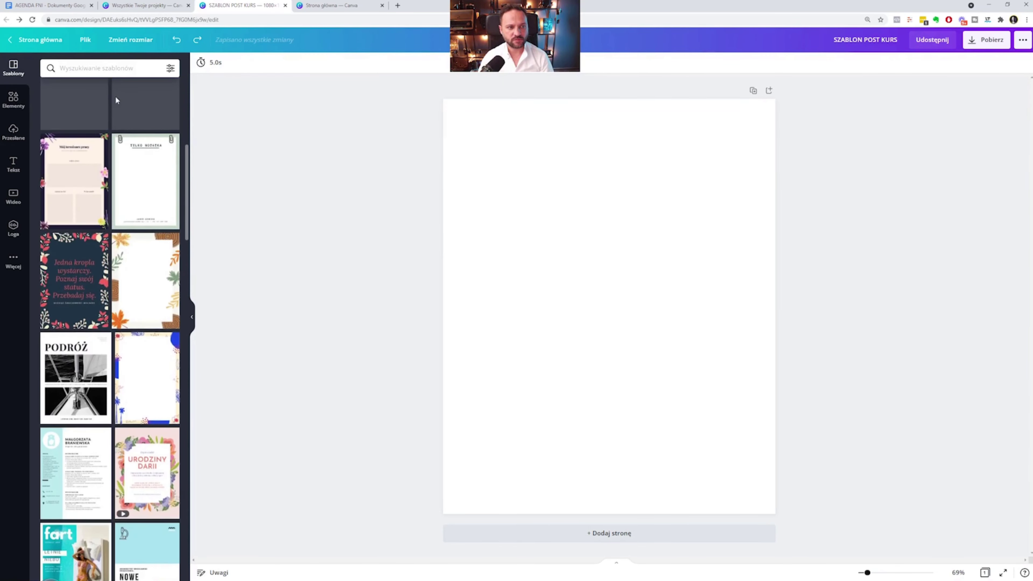
{"action": "scroll", "coordinate": [116, 100], "scroll_direction": "up", "scroll_amount": 3}
{"action": "scroll", "coordinate": [115, 100], "scroll_direction": "up", "scroll_amount": 3}
Scroll down through the Szablony template suggestions.
{"action": "scroll", "coordinate": [116, 100], "scroll_direction": "down", "scroll_amount": 3}
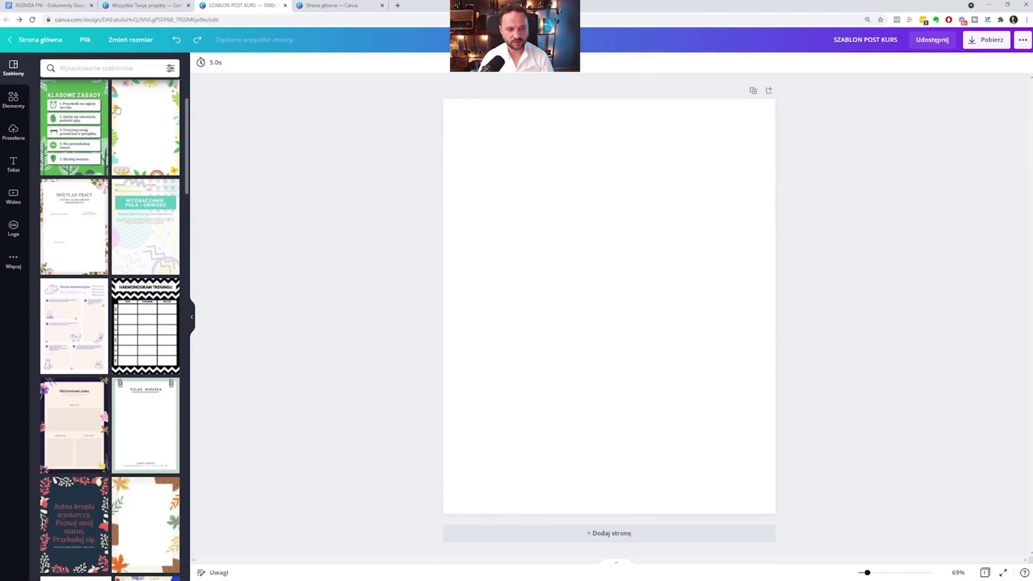
{"action": "scroll", "coordinate": [117, 109], "scroll_direction": "down", "scroll_amount": 3}
{"action": "scroll", "coordinate": [117, 109], "scroll_direction": "down", "scroll_amount": 4}
{"action": "scroll", "coordinate": [117, 109], "scroll_direction": "down", "scroll_amount": 3}
{"action": "scroll", "coordinate": [117, 109], "scroll_direction": "down", "scroll_amount": 2}
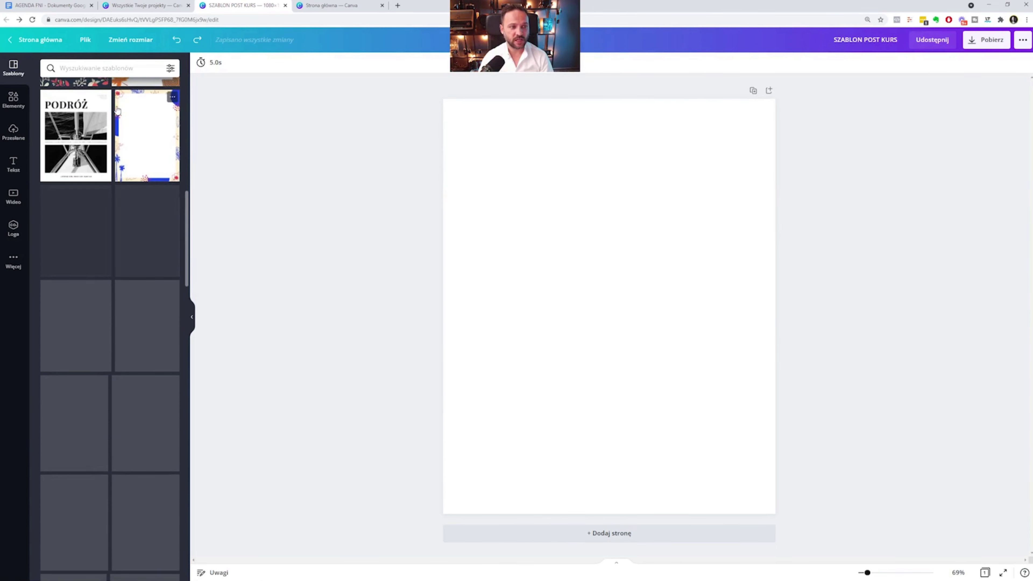
{"action": "scroll", "coordinate": [116, 110], "scroll_direction": "down", "scroll_amount": 3}
{"action": "scroll", "coordinate": [116, 111], "scroll_direction": "down", "scroll_amount": 2}
{"action": "scroll", "coordinate": [116, 112], "scroll_direction": "down", "scroll_amount": 1}
{"action": "scroll", "coordinate": [117, 112], "scroll_direction": "down", "scroll_amount": 3}
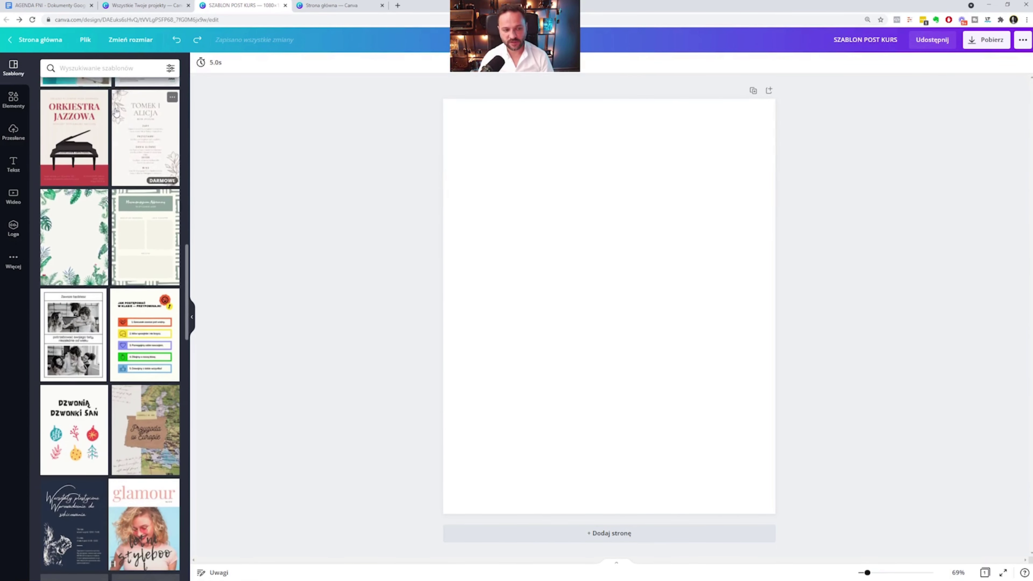
{"action": "scroll", "coordinate": [116, 114], "scroll_direction": "down", "scroll_amount": 2}
{"action": "scroll", "coordinate": [116, 113], "scroll_direction": "down", "scroll_amount": 4}
{"action": "scroll", "coordinate": [122, 151], "scroll_direction": "down", "scroll_amount": 2}
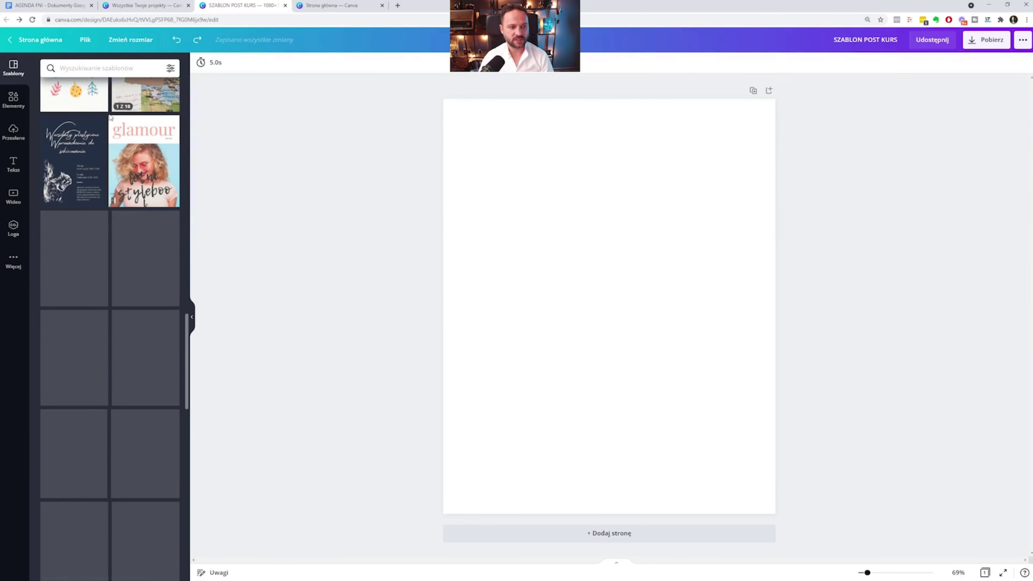
{"action": "scroll", "coordinate": [97, 204], "scroll_direction": "down", "scroll_amount": 1}
{"action": "scroll", "coordinate": [63, 218], "scroll_direction": "down", "scroll_amount": 3}
{"action": "scroll", "coordinate": [66, 220], "scroll_direction": "down", "scroll_amount": 3}
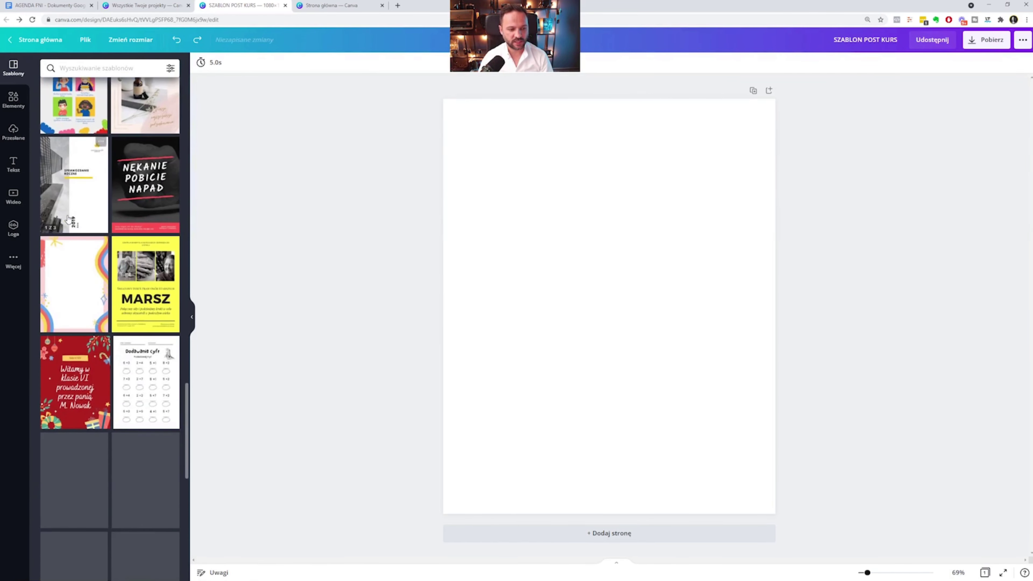
{"action": "scroll", "coordinate": [70, 220], "scroll_direction": "down", "scroll_amount": 3}
{"action": "scroll", "coordinate": [69, 220], "scroll_direction": "down", "scroll_amount": 3}
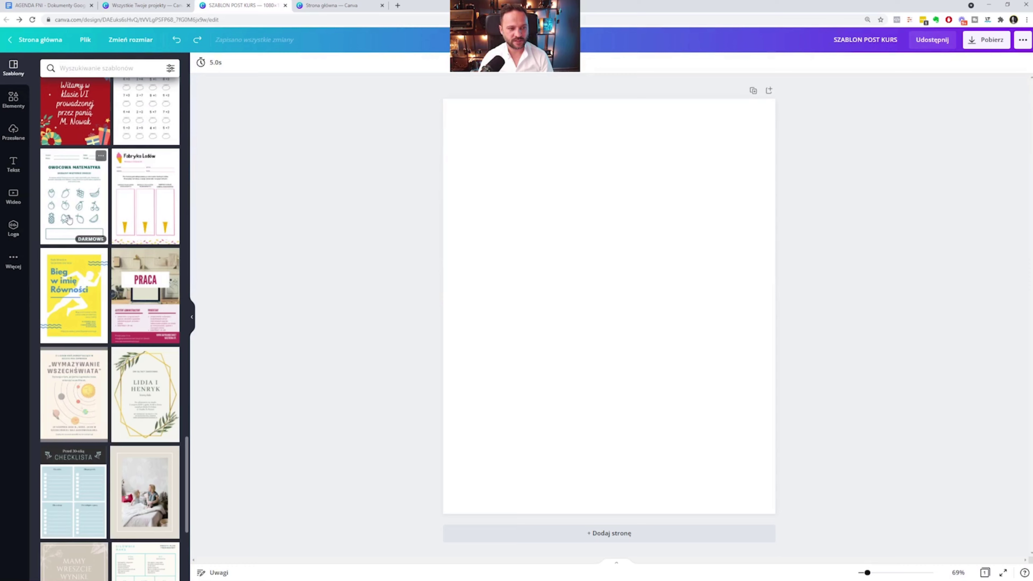
{"action": "scroll", "coordinate": [69, 220], "scroll_direction": "down", "scroll_amount": 1}
{"action": "scroll", "coordinate": [81, 216], "scroll_direction": "down", "scroll_amount": 2}
{"action": "scroll", "coordinate": [122, 208], "scroll_direction": "down", "scroll_amount": 3}
{"action": "scroll", "coordinate": [163, 199], "scroll_direction": "down", "scroll_amount": 2}
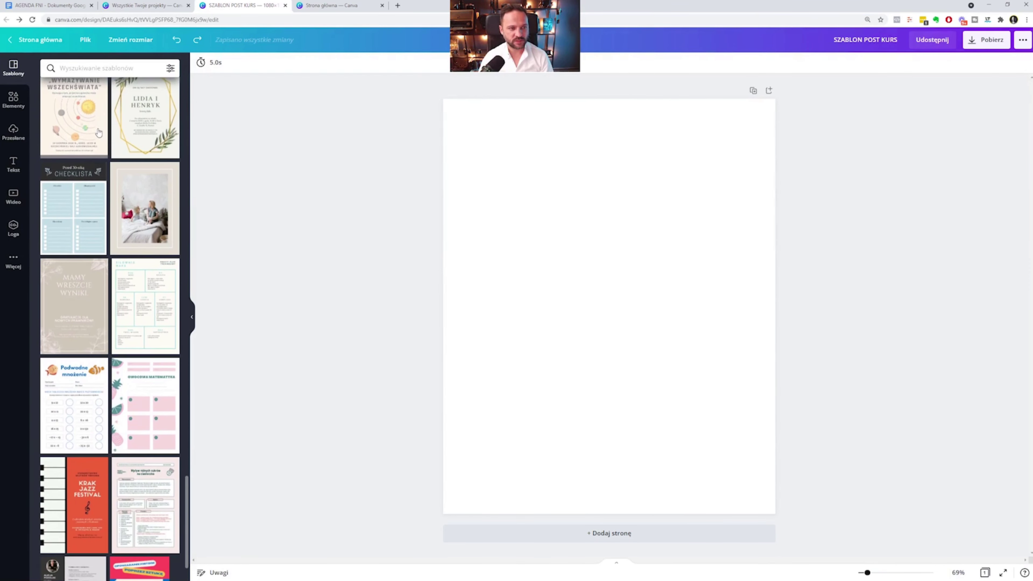
{"action": "scroll", "coordinate": [96, 133], "scroll_direction": "up", "scroll_amount": 2}
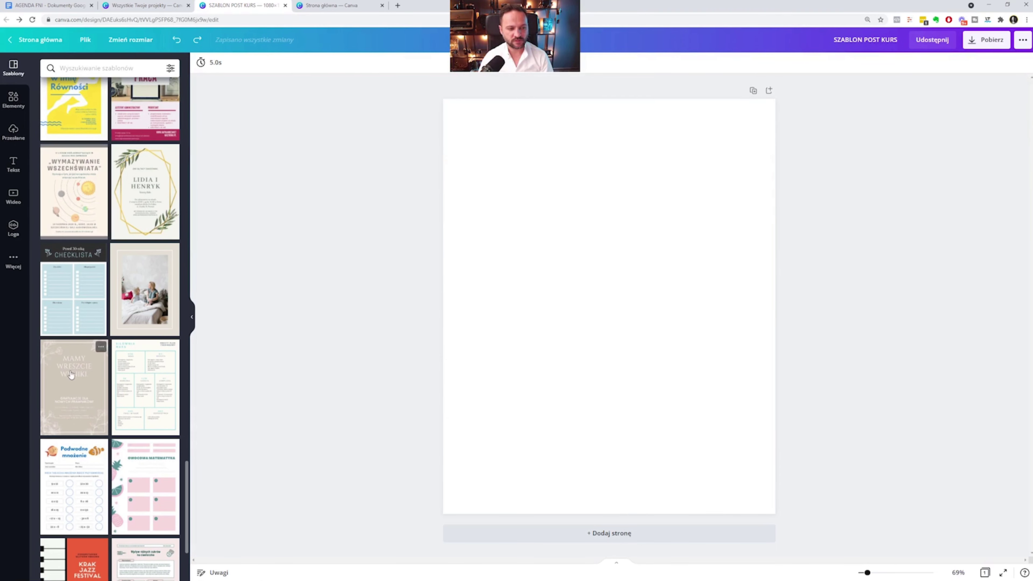
{"action": "mouse_move", "coordinate": [145, 207]}
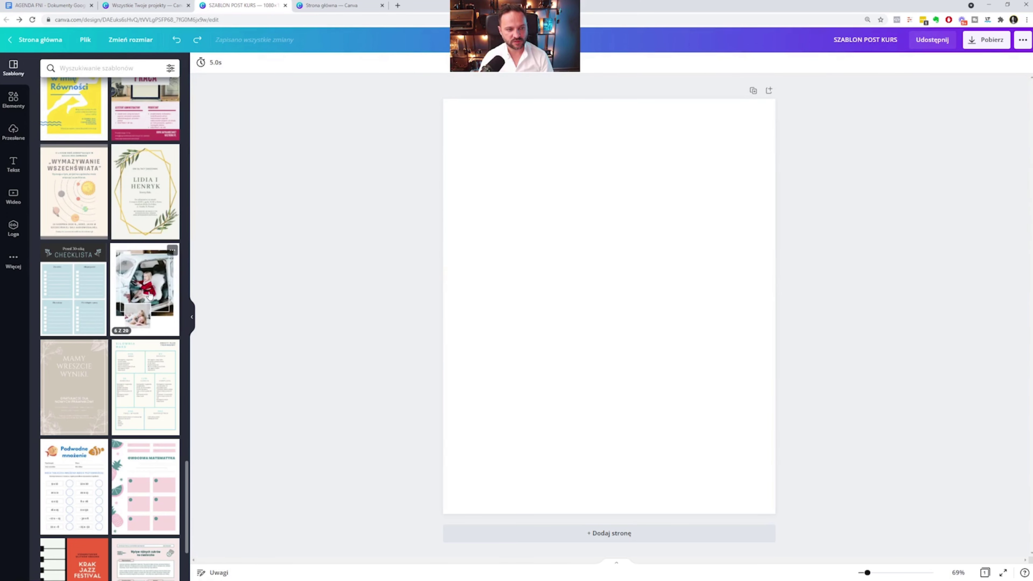
{"action": "left_click", "coordinate": [149, 296]}
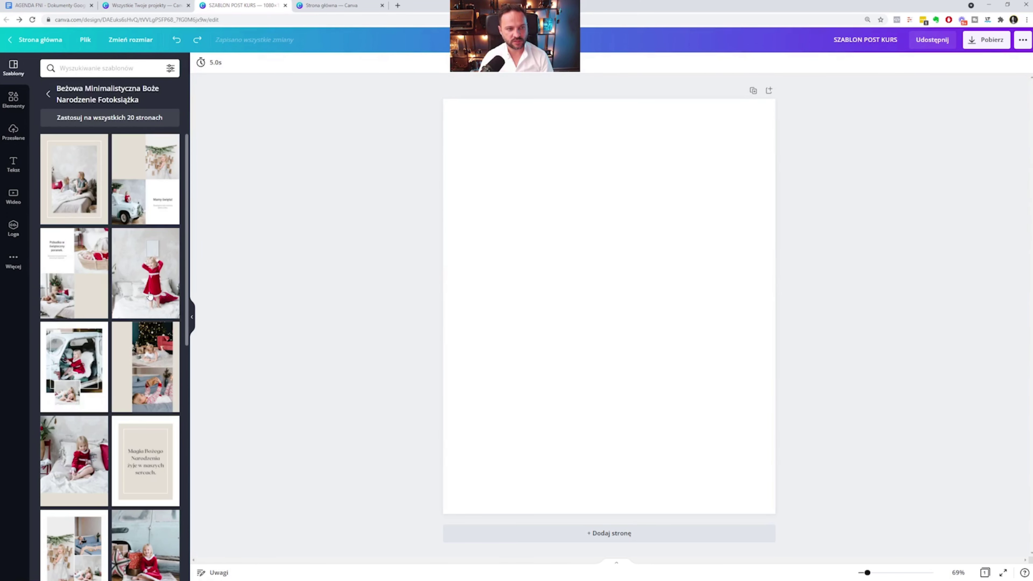
{"action": "left_click", "coordinate": [115, 119]}
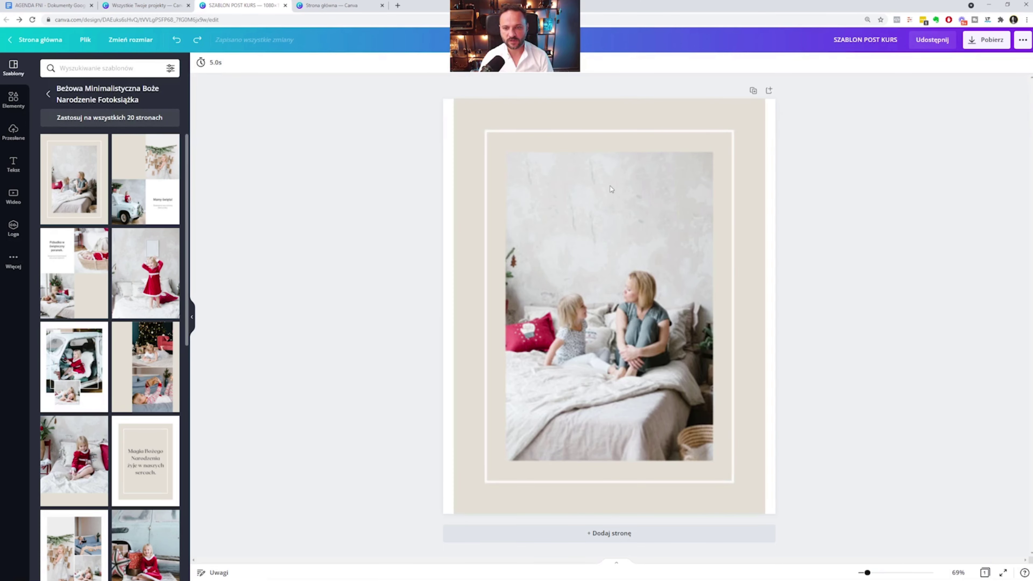
{"action": "left_click", "coordinate": [477, 151]}
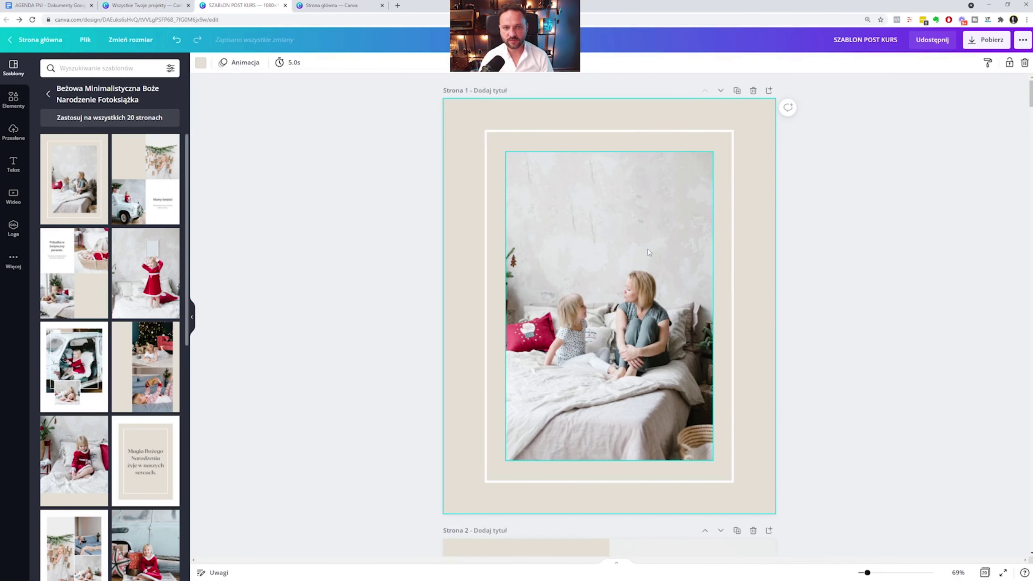
{"action": "scroll", "coordinate": [651, 252], "scroll_direction": "down", "scroll_amount": 2}
{"action": "scroll", "coordinate": [671, 264], "scroll_direction": "down", "scroll_amount": 3}
{"action": "scroll", "coordinate": [708, 287], "scroll_direction": "down", "scroll_amount": 3}
{"action": "scroll", "coordinate": [707, 287], "scroll_direction": "down", "scroll_amount": 4}
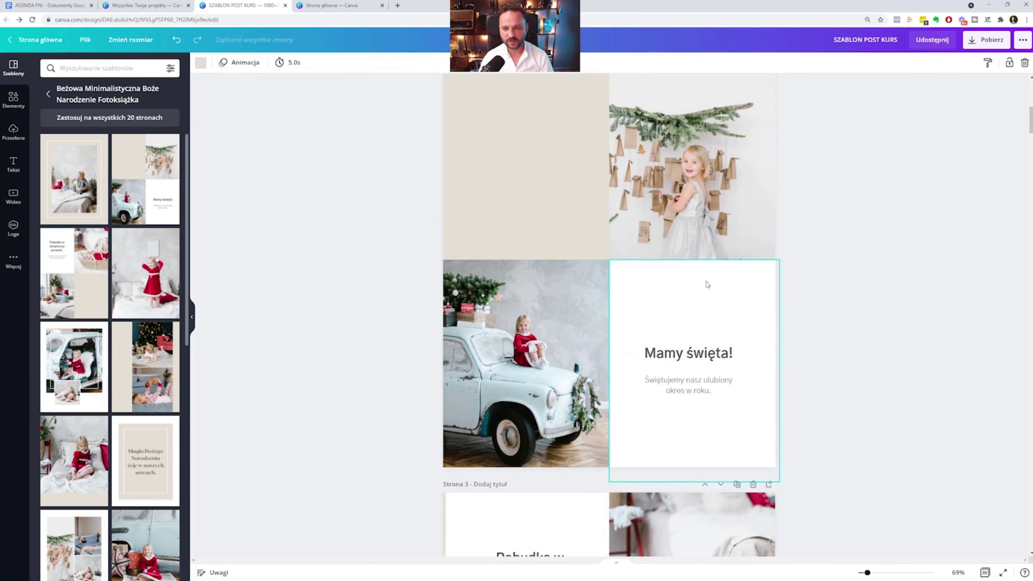
{"action": "scroll", "coordinate": [707, 283], "scroll_direction": "up", "scroll_amount": 1}
{"action": "scroll", "coordinate": [708, 272], "scroll_direction": "up", "scroll_amount": 4}
{"action": "scroll", "coordinate": [707, 271], "scroll_direction": "down", "scroll_amount": 6}
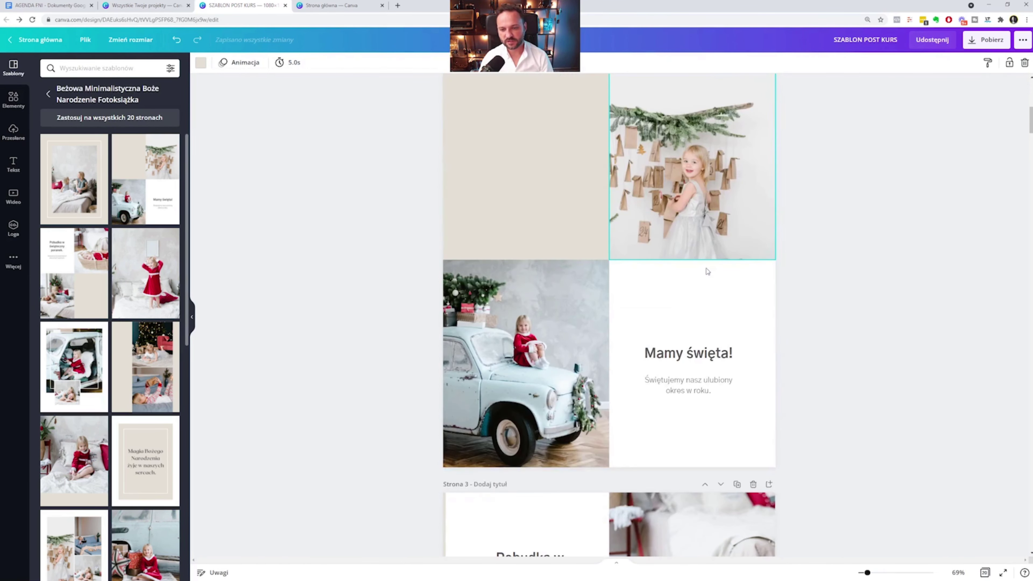
{"action": "scroll", "coordinate": [707, 271], "scroll_direction": "down", "scroll_amount": 5}
{"action": "scroll", "coordinate": [707, 271], "scroll_direction": "down", "scroll_amount": 4}
{"action": "scroll", "coordinate": [707, 271], "scroll_direction": "down", "scroll_amount": 2}
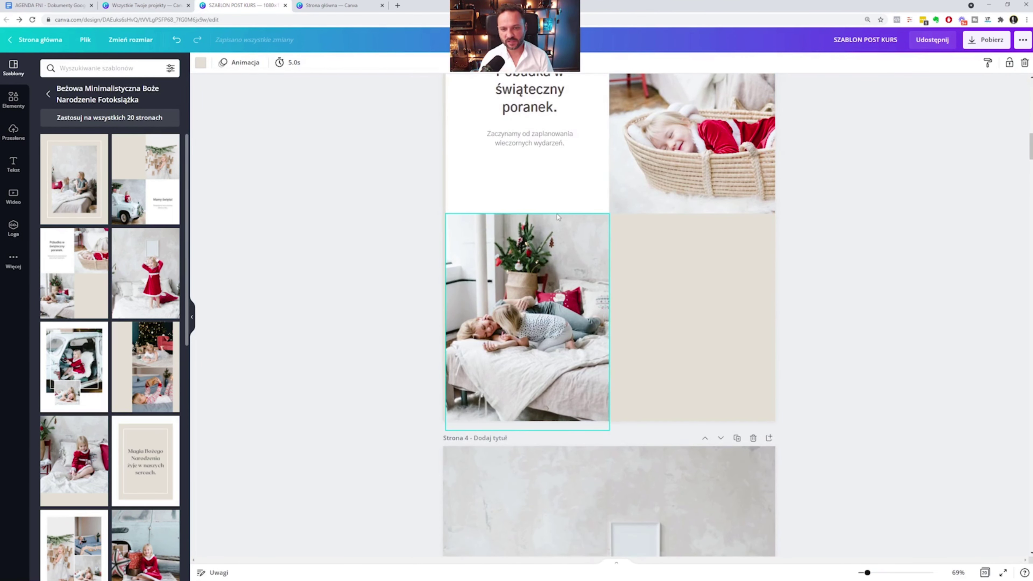
{"action": "scroll", "coordinate": [684, 215], "scroll_direction": "down", "scroll_amount": 2}
{"action": "scroll", "coordinate": [681, 250], "scroll_direction": "down", "scroll_amount": 5}
{"action": "scroll", "coordinate": [682, 249], "scroll_direction": "down", "scroll_amount": 2}
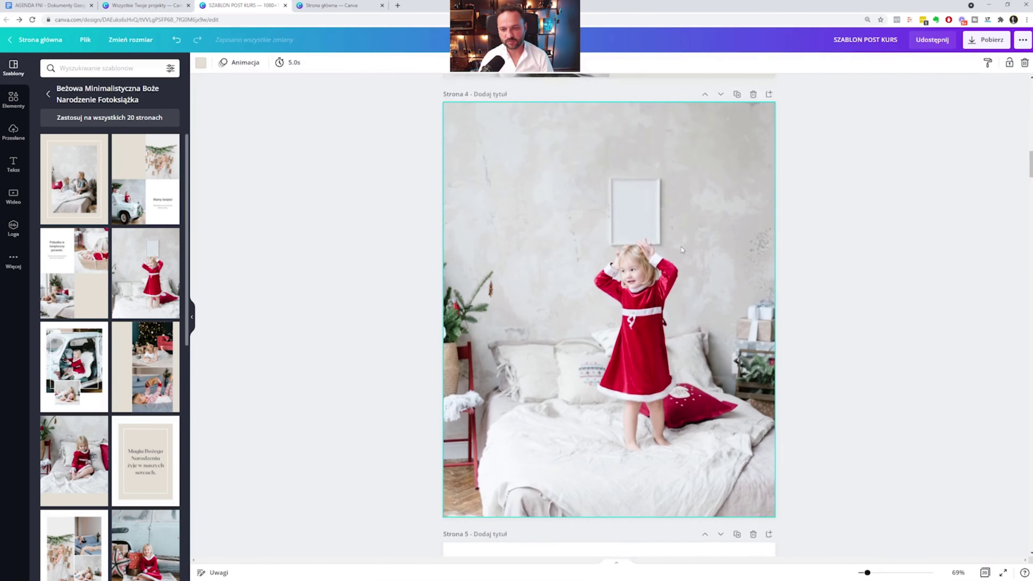
{"action": "scroll", "coordinate": [681, 248], "scroll_direction": "up", "scroll_amount": 5}
{"action": "scroll", "coordinate": [681, 249], "scroll_direction": "up", "scroll_amount": 6}
{"action": "scroll", "coordinate": [682, 248], "scroll_direction": "up", "scroll_amount": 1}
{"action": "scroll", "coordinate": [681, 248], "scroll_direction": "up", "scroll_amount": 1}
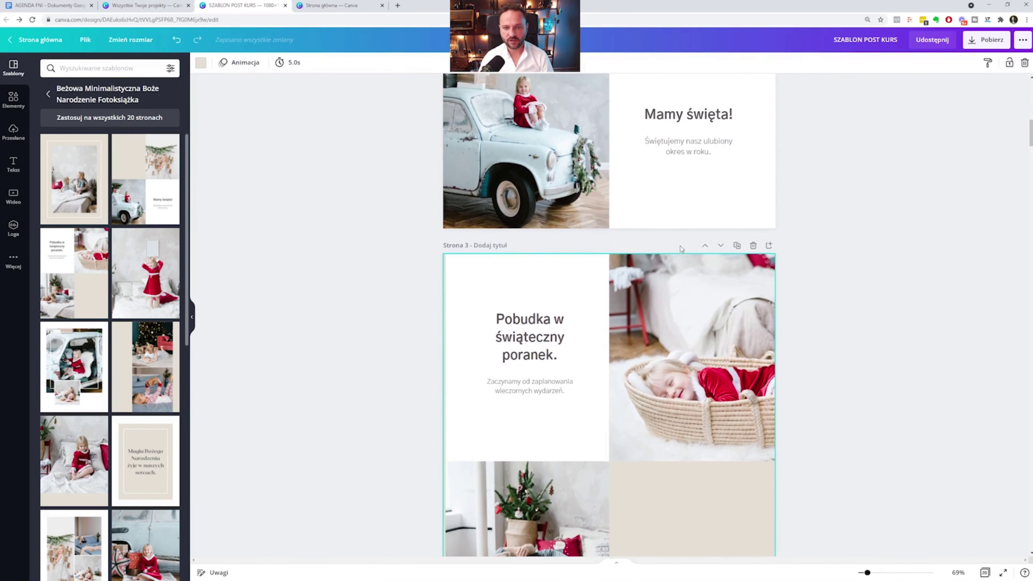
{"action": "scroll", "coordinate": [682, 249], "scroll_direction": "up", "scroll_amount": 7}
{"action": "scroll", "coordinate": [681, 249], "scroll_direction": "up", "scroll_amount": 5}
{"action": "scroll", "coordinate": [681, 249], "scroll_direction": "down", "scroll_amount": 5}
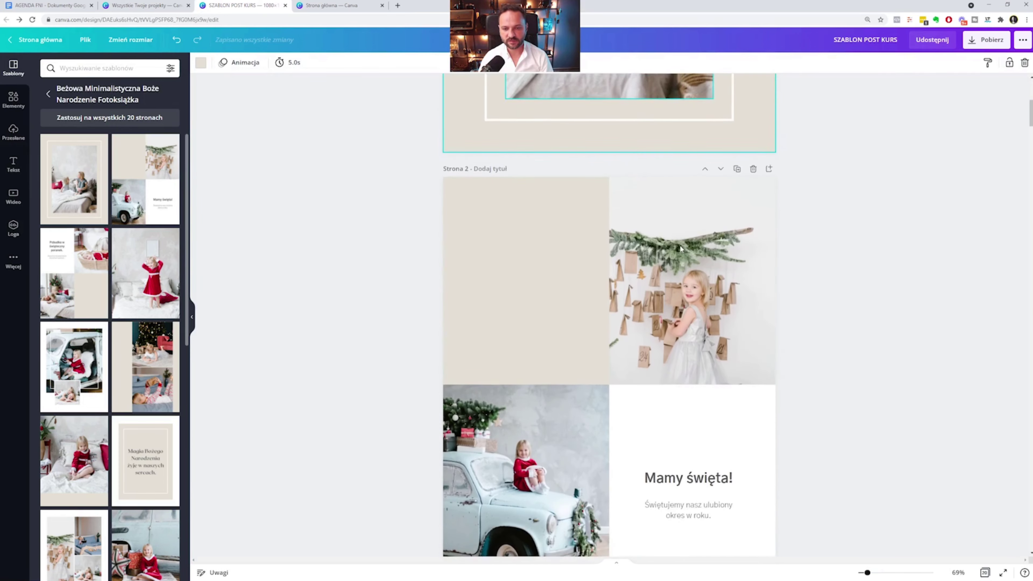
{"action": "scroll", "coordinate": [682, 249], "scroll_direction": "down", "scroll_amount": 3}
{"action": "scroll", "coordinate": [681, 249], "scroll_direction": "down", "scroll_amount": 3}
{"action": "scroll", "coordinate": [682, 248], "scroll_direction": "down", "scroll_amount": 5}
{"action": "scroll", "coordinate": [681, 247], "scroll_direction": "down", "scroll_amount": 6}
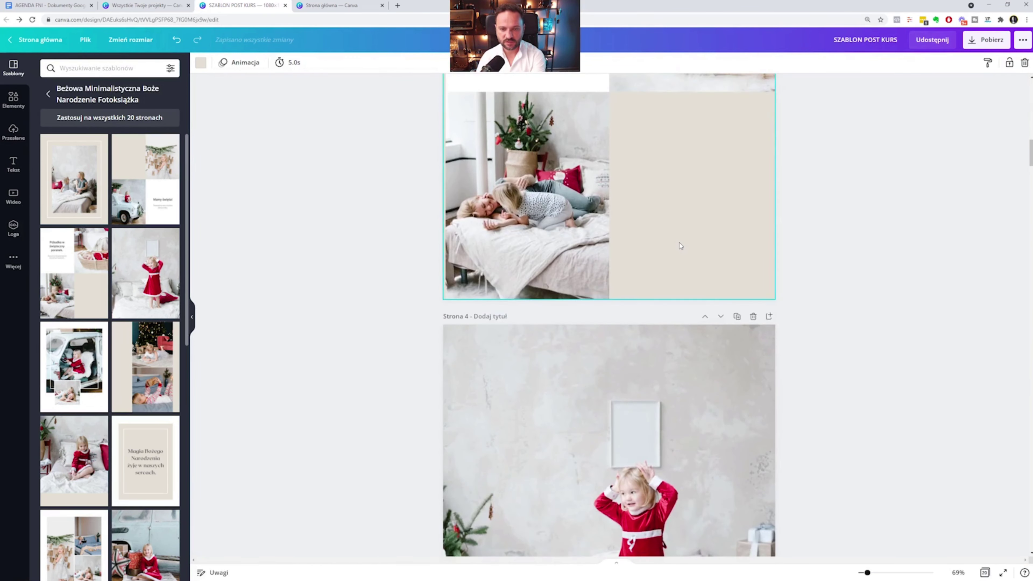
{"action": "scroll", "coordinate": [680, 246], "scroll_direction": "down", "scroll_amount": 5}
{"action": "scroll", "coordinate": [681, 245], "scroll_direction": "down", "scroll_amount": 3}
{"action": "scroll", "coordinate": [681, 246], "scroll_direction": "down", "scroll_amount": 5}
{"action": "scroll", "coordinate": [680, 246], "scroll_direction": "down", "scroll_amount": 5}
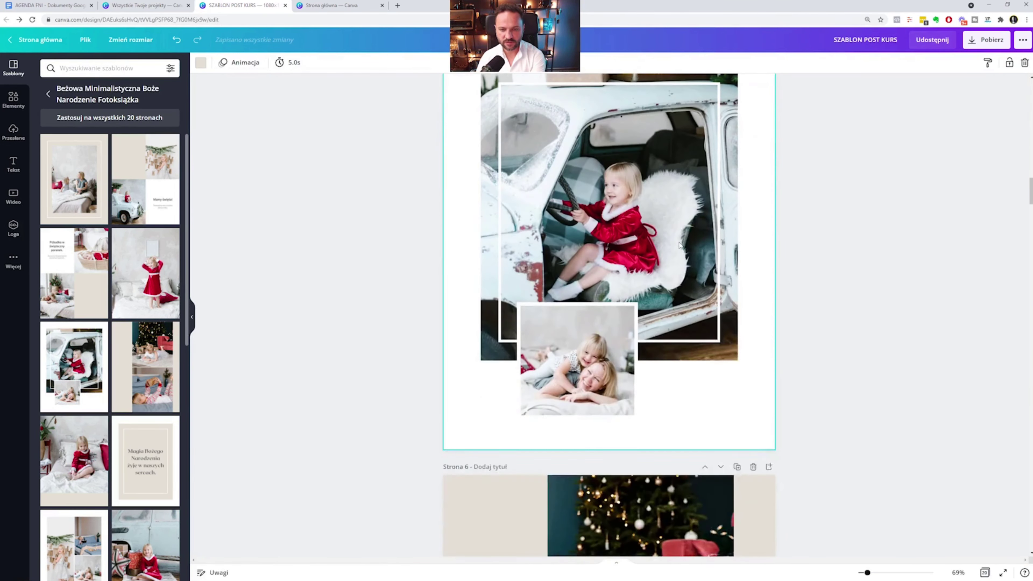
{"action": "scroll", "coordinate": [681, 246], "scroll_direction": "down", "scroll_amount": 4}
{"action": "scroll", "coordinate": [680, 245], "scroll_direction": "down", "scroll_amount": 3}
{"action": "scroll", "coordinate": [587, 233], "scroll_direction": "down", "scroll_amount": 2}
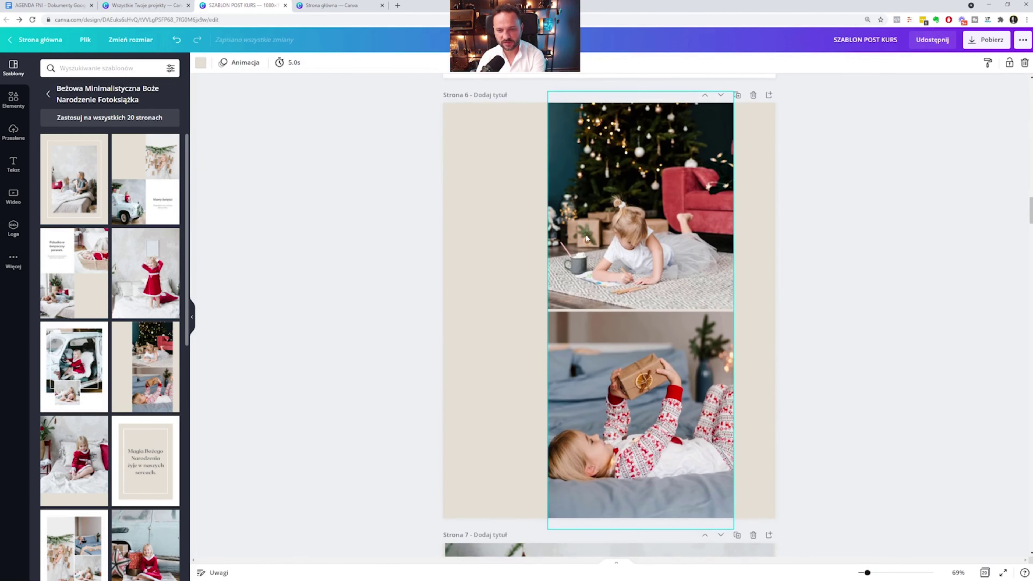
{"action": "scroll", "coordinate": [586, 235], "scroll_direction": "down", "scroll_amount": 5}
{"action": "scroll", "coordinate": [584, 239], "scroll_direction": "down", "scroll_amount": 2}
{"action": "scroll", "coordinate": [586, 236], "scroll_direction": "down", "scroll_amount": 4}
{"action": "scroll", "coordinate": [588, 234], "scroll_direction": "down", "scroll_amount": 4}
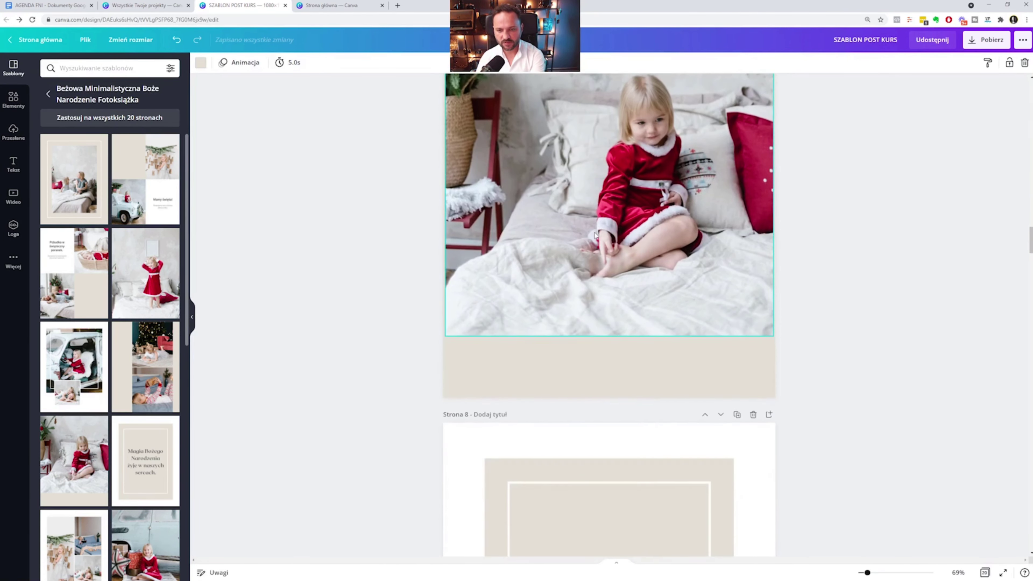
{"action": "scroll", "coordinate": [592, 234], "scroll_direction": "down", "scroll_amount": 4}
{"action": "scroll", "coordinate": [596, 236], "scroll_direction": "down", "scroll_amount": 4}
{"action": "scroll", "coordinate": [596, 234], "scroll_direction": "down", "scroll_amount": 4}
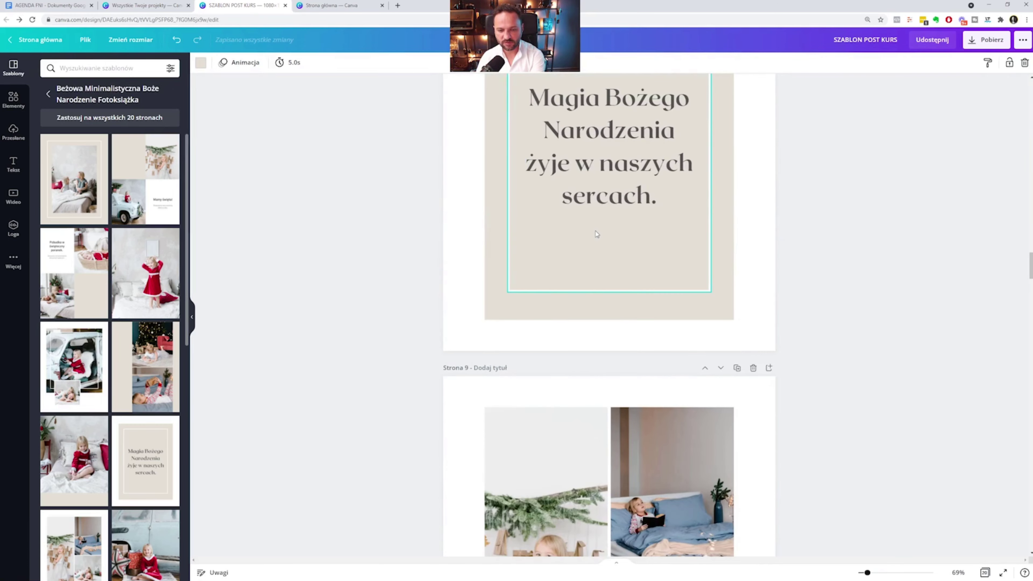
{"action": "scroll", "coordinate": [596, 234], "scroll_direction": "down", "scroll_amount": 4}
{"action": "scroll", "coordinate": [596, 235], "scroll_direction": "down", "scroll_amount": 5}
{"action": "scroll", "coordinate": [596, 234], "scroll_direction": "down", "scroll_amount": 5}
{"action": "scroll", "coordinate": [596, 234], "scroll_direction": "down", "scroll_amount": 3}
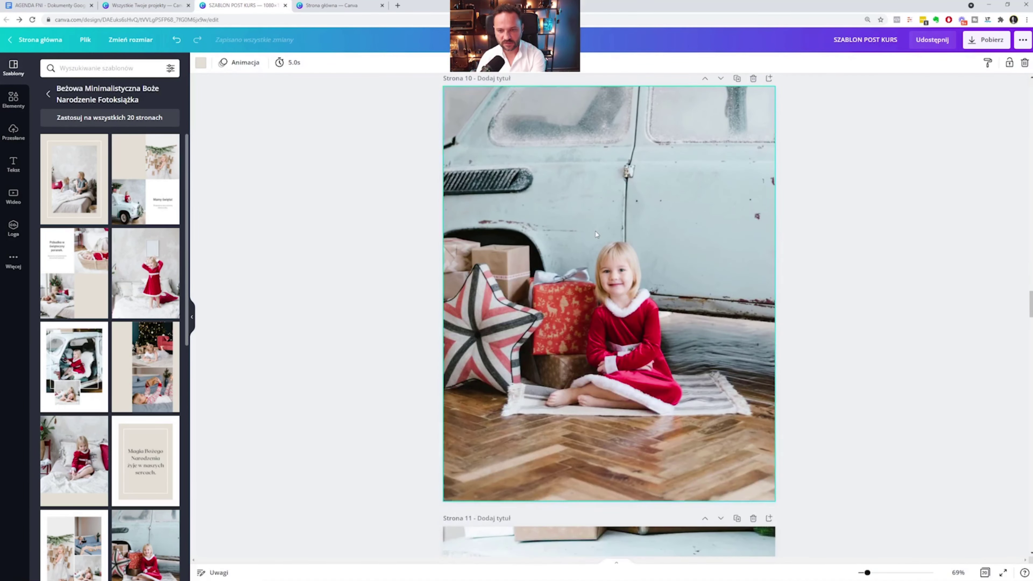
{"action": "scroll", "coordinate": [596, 232], "scroll_direction": "down", "scroll_amount": 3}
{"action": "scroll", "coordinate": [594, 231], "scroll_direction": "down", "scroll_amount": 3}
{"action": "scroll", "coordinate": [595, 231], "scroll_direction": "down", "scroll_amount": 10}
{"action": "scroll", "coordinate": [737, 270], "scroll_direction": "up", "scroll_amount": 8}
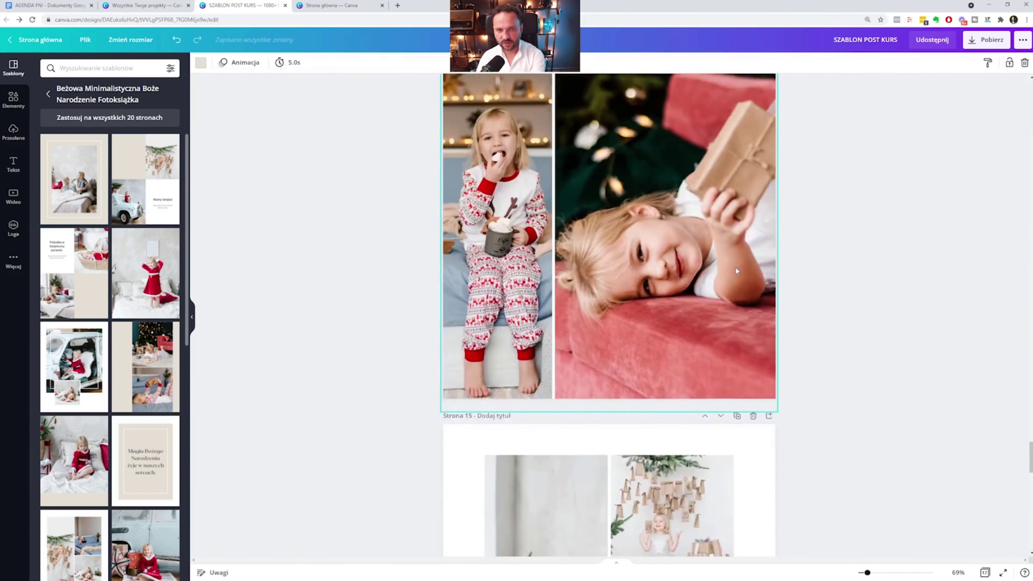
{"action": "scroll", "coordinate": [737, 271], "scroll_direction": "up", "scroll_amount": 12}
{"action": "scroll", "coordinate": [737, 271], "scroll_direction": "up", "scroll_amount": 5}
{"action": "scroll", "coordinate": [737, 271], "scroll_direction": "up", "scroll_amount": 4}
{"action": "scroll", "coordinate": [736, 271], "scroll_direction": "up", "scroll_amount": 5}
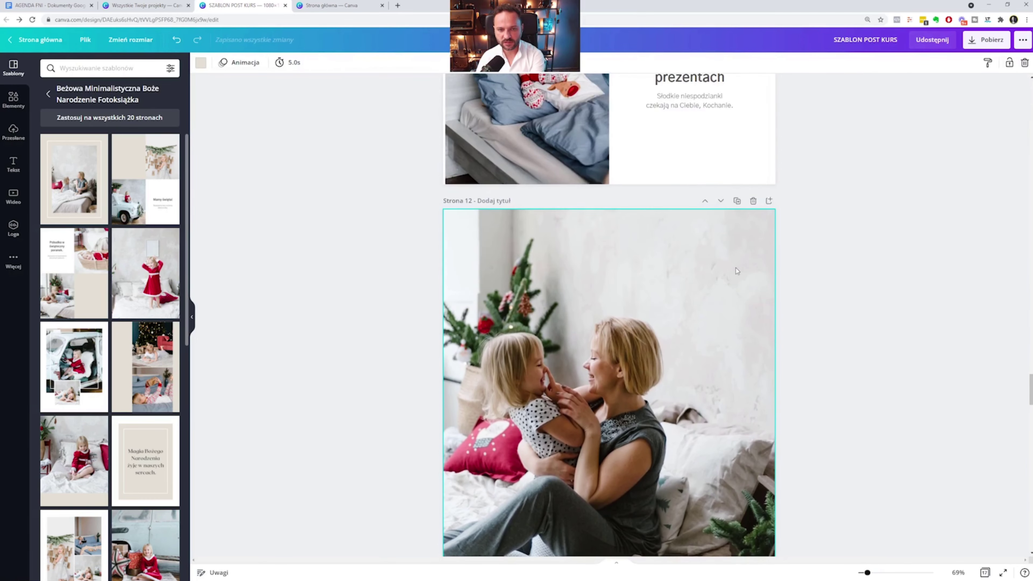
{"action": "scroll", "coordinate": [736, 271], "scroll_direction": "up", "scroll_amount": 4}
{"action": "scroll", "coordinate": [736, 271], "scroll_direction": "up", "scroll_amount": 2}
{"action": "scroll", "coordinate": [736, 271], "scroll_direction": "up", "scroll_amount": 4}
{"action": "scroll", "coordinate": [736, 271], "scroll_direction": "up", "scroll_amount": 3}
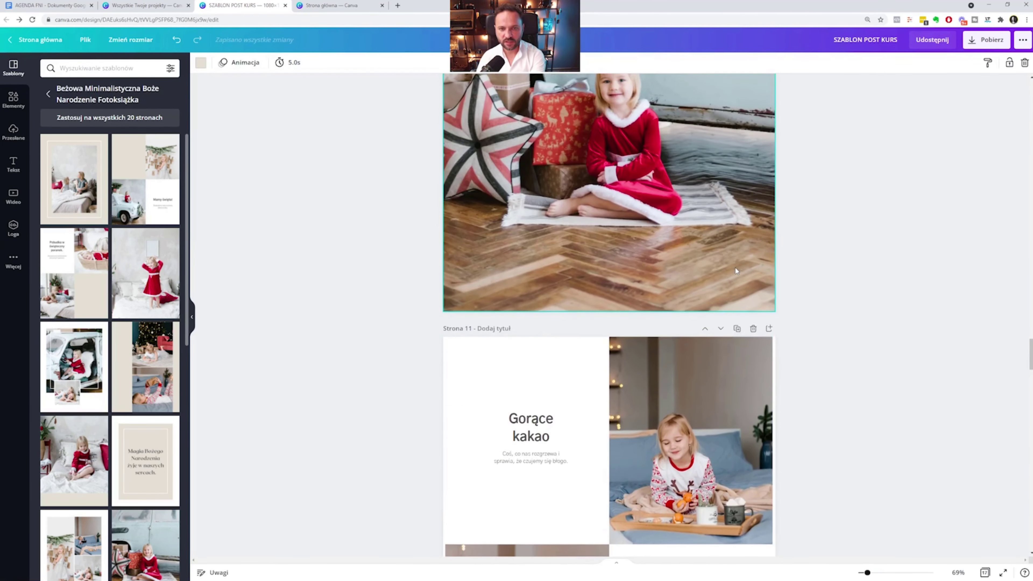
{"action": "scroll", "coordinate": [736, 271], "scroll_direction": "up", "scroll_amount": 6}
{"action": "scroll", "coordinate": [737, 271], "scroll_direction": "up", "scroll_amount": 3}
{"action": "scroll", "coordinate": [736, 270], "scroll_direction": "down", "scroll_amount": 9}
{"action": "scroll", "coordinate": [737, 270], "scroll_direction": "down", "scroll_amount": 5}
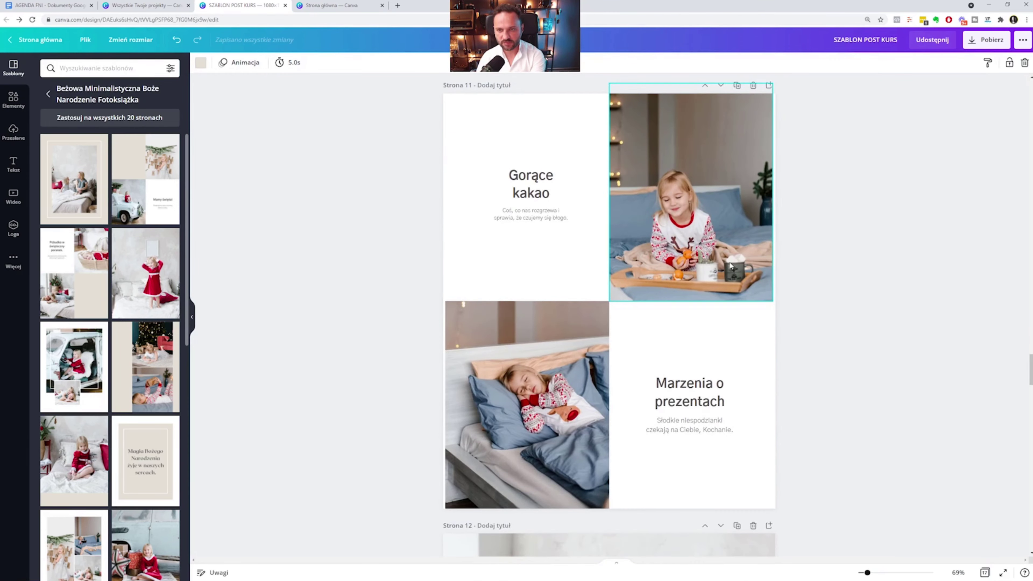
{"action": "scroll", "coordinate": [749, 183], "scroll_direction": "up", "scroll_amount": 1}
Delete the five surplus pages after page 10, leaving ten pages.
{"action": "left_click", "coordinate": [754, 126]}
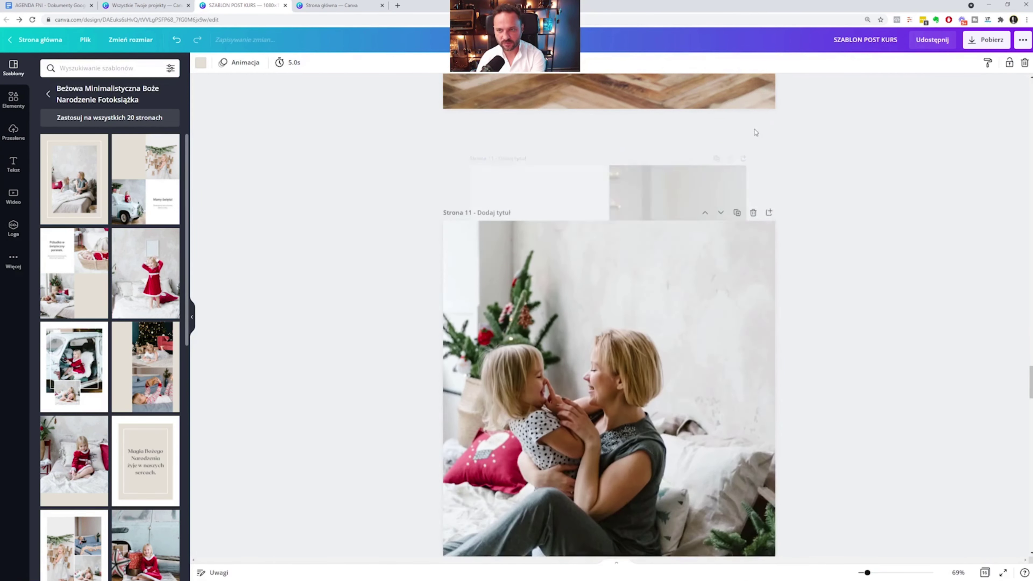
{"action": "left_click", "coordinate": [754, 127]}
{"action": "left_click", "coordinate": [754, 127]}
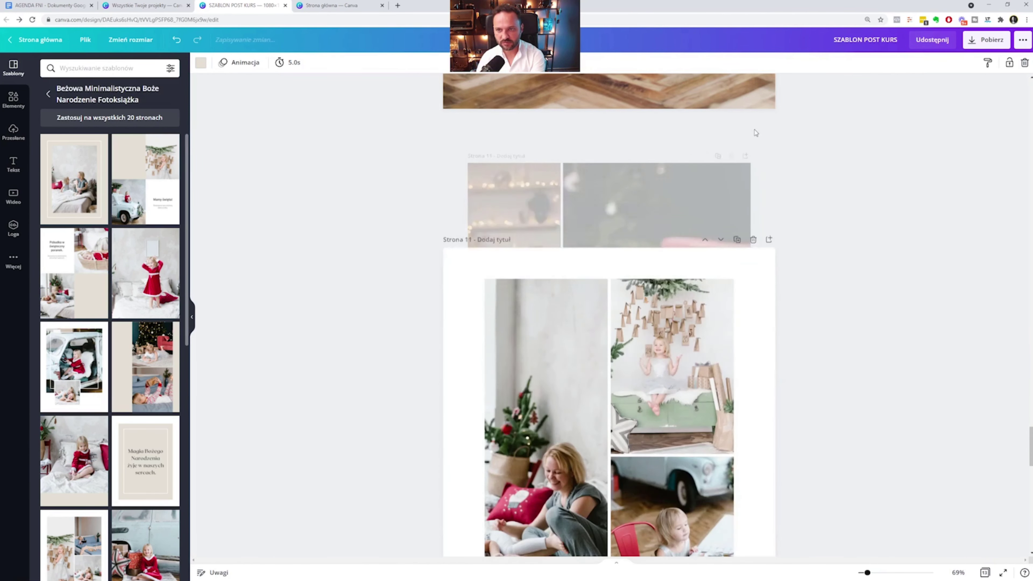
{"action": "left_click", "coordinate": [754, 128]}
{"action": "left_click", "coordinate": [754, 128]}
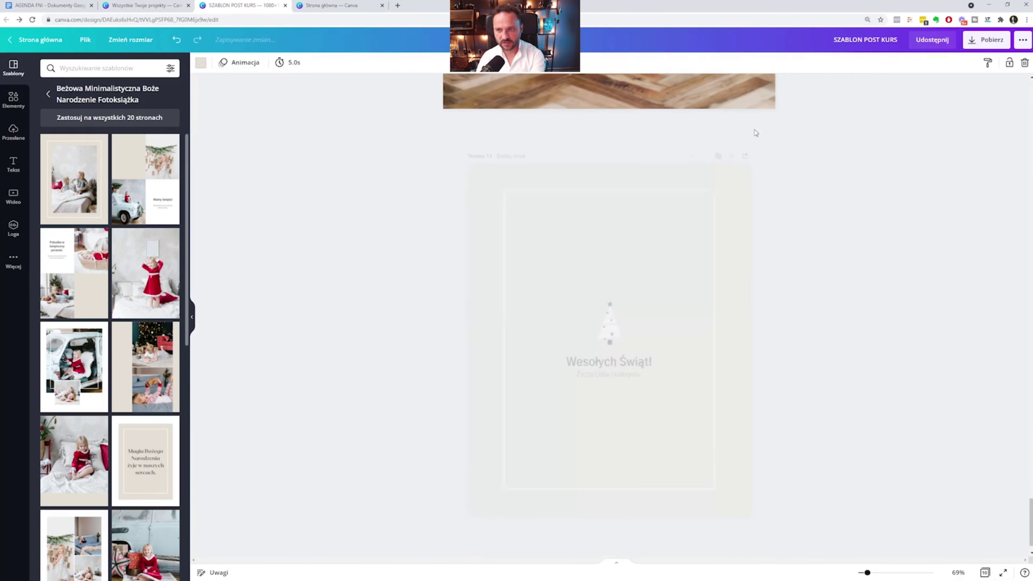
Duplicate the opening framed-photo page so its copy becomes page 2.
{"action": "scroll", "coordinate": [724, 244], "scroll_direction": "up", "scroll_amount": 5}
{"action": "scroll", "coordinate": [707, 280], "scroll_direction": "up", "scroll_amount": 10}
{"action": "scroll", "coordinate": [707, 280], "scroll_direction": "up", "scroll_amount": 20}
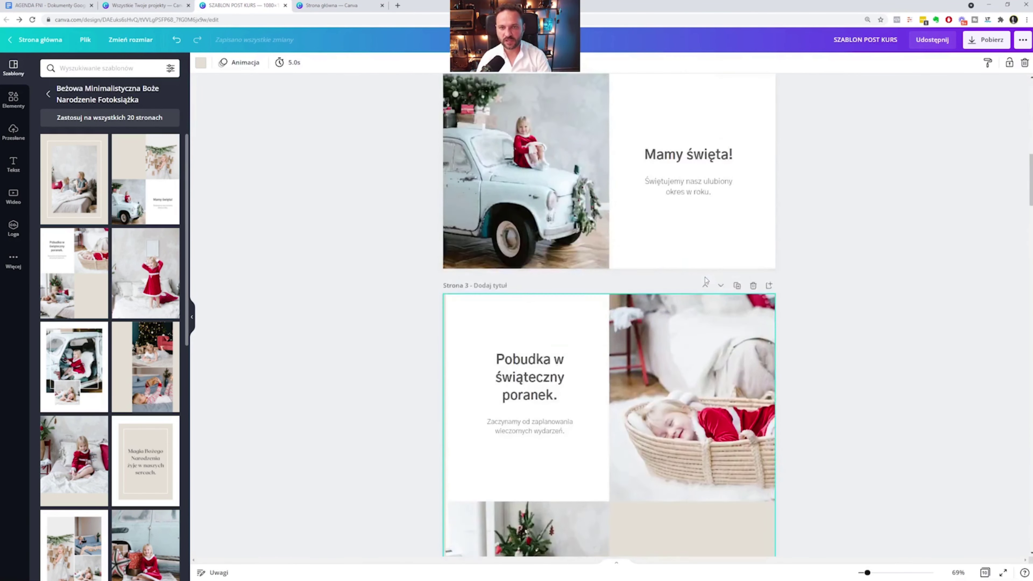
{"action": "scroll", "coordinate": [705, 277], "scroll_direction": "up", "scroll_amount": 5}
{"action": "scroll", "coordinate": [764, 240], "scroll_direction": "down", "scroll_amount": 3}
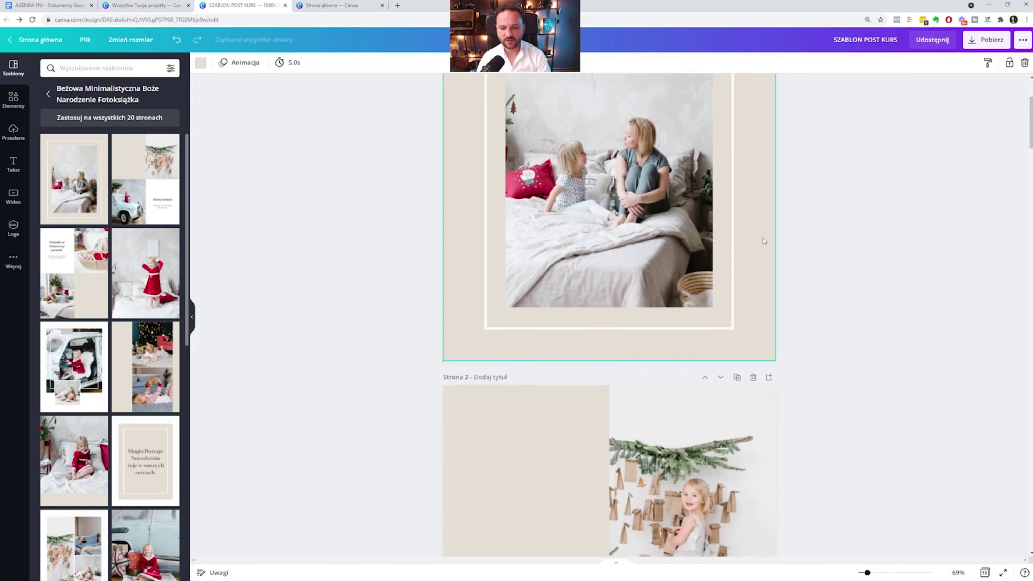
{"action": "scroll", "coordinate": [764, 240], "scroll_direction": "down", "scroll_amount": 3}
{"action": "scroll", "coordinate": [756, 240], "scroll_direction": "up", "scroll_amount": 4}
{"action": "scroll", "coordinate": [756, 240], "scroll_direction": "up", "scroll_amount": 3}
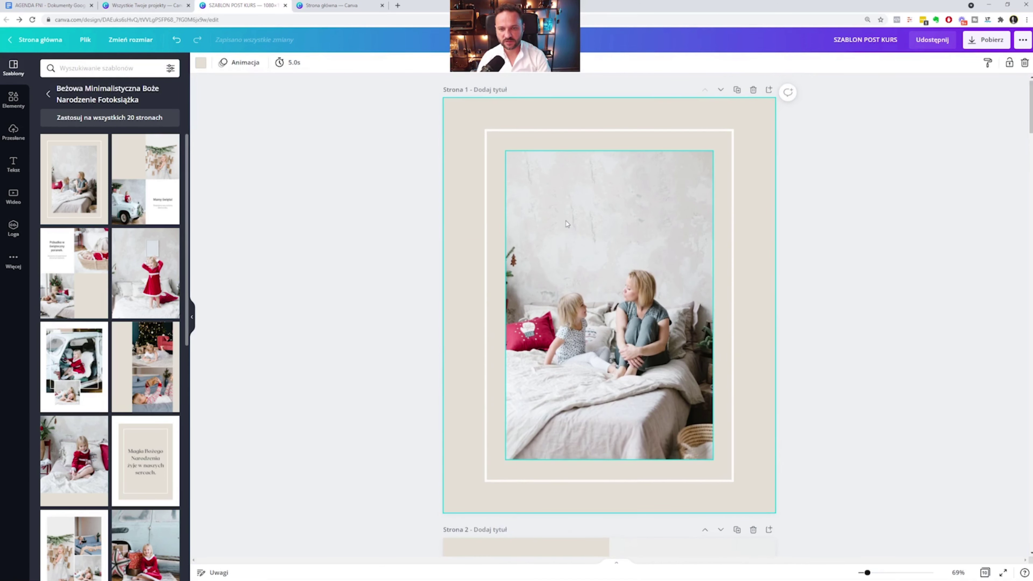
{"action": "scroll", "coordinate": [566, 220], "scroll_direction": "down", "scroll_amount": 4}
{"action": "scroll", "coordinate": [679, 181], "scroll_direction": "up", "scroll_amount": 3}
{"action": "scroll", "coordinate": [733, 171], "scroll_direction": "up", "scroll_amount": 1}
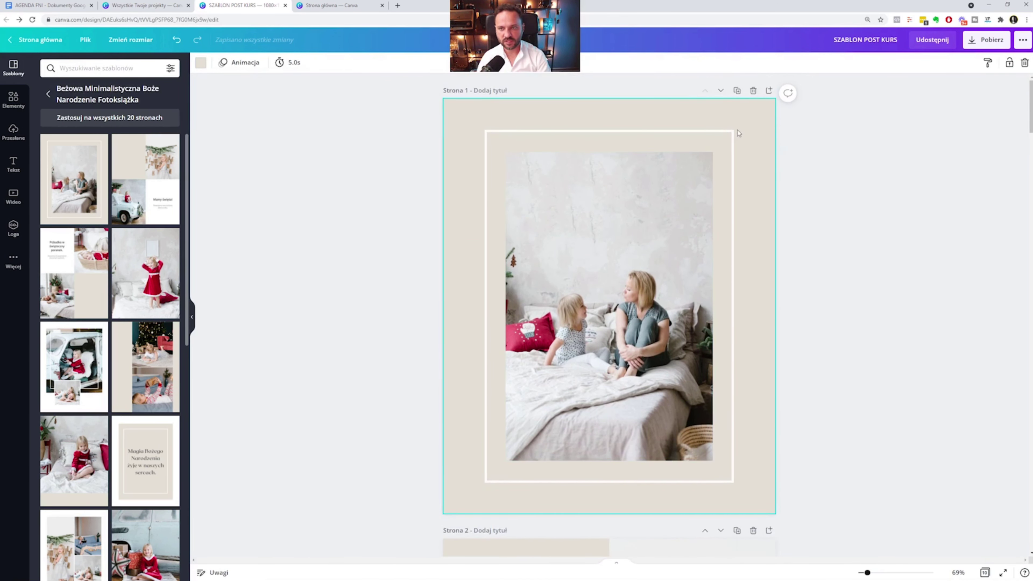
{"action": "left_click", "coordinate": [737, 91]}
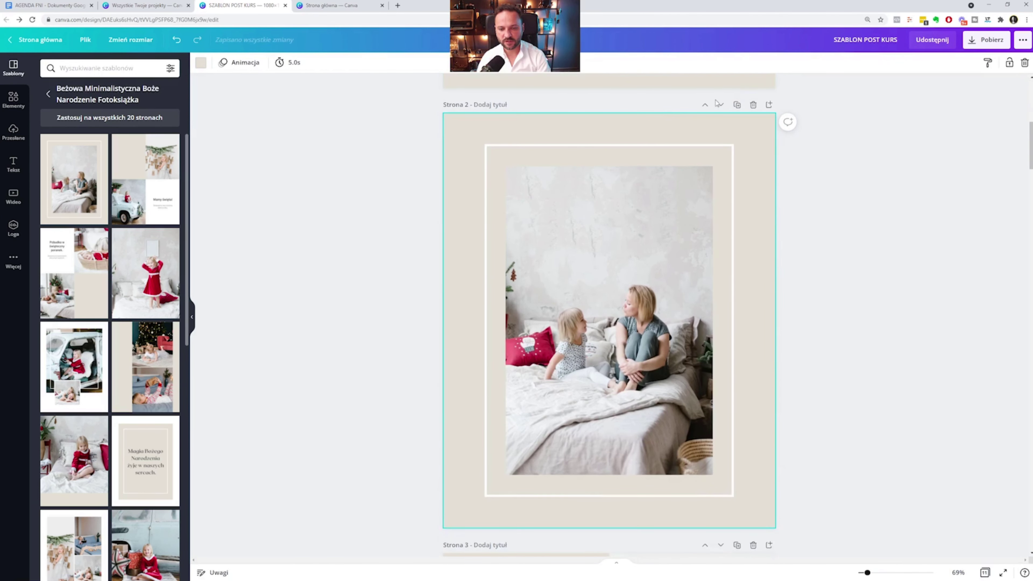
{"action": "scroll", "coordinate": [645, 217], "scroll_direction": "down", "scroll_amount": 3}
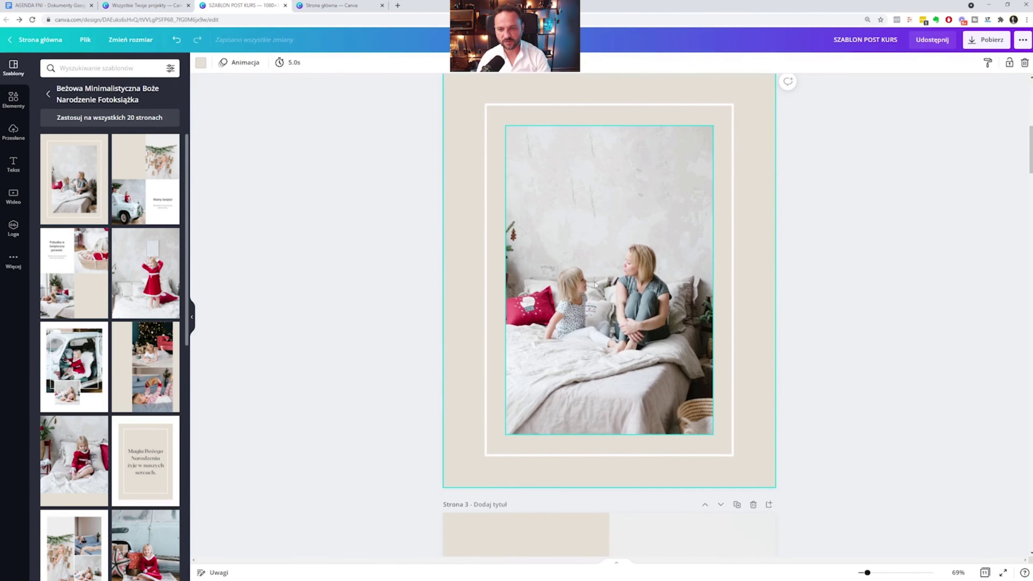
{"action": "scroll", "coordinate": [595, 285], "scroll_direction": "up", "scroll_amount": 5}
{"action": "scroll", "coordinate": [596, 268], "scroll_direction": "down", "scroll_amount": 4}
{"action": "scroll", "coordinate": [595, 268], "scroll_direction": "up", "scroll_amount": 1}
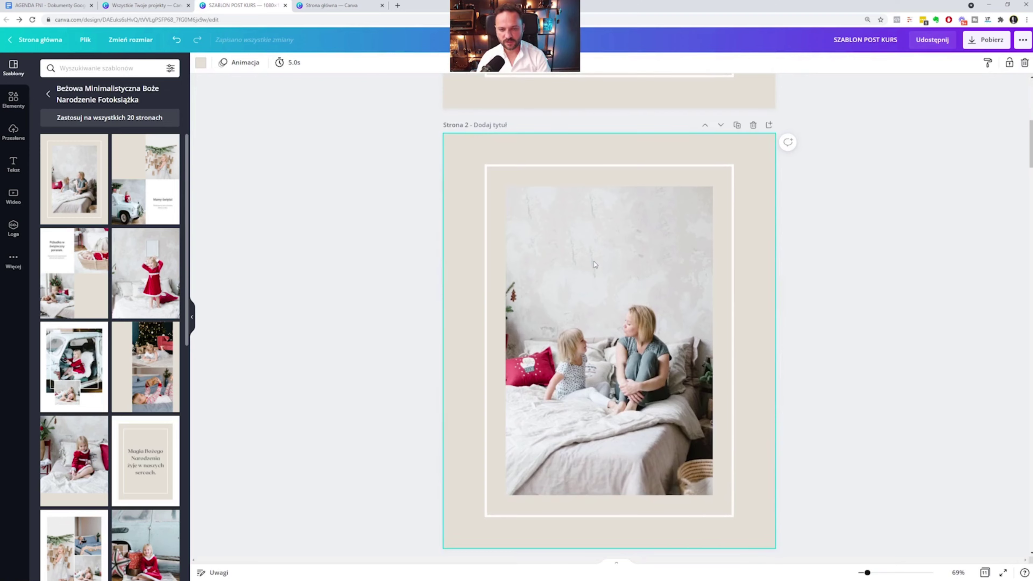
{"action": "scroll", "coordinate": [595, 265], "scroll_direction": "down", "scroll_amount": 10}
{"action": "scroll", "coordinate": [914, 470], "scroll_direction": "down", "scroll_amount": 1}
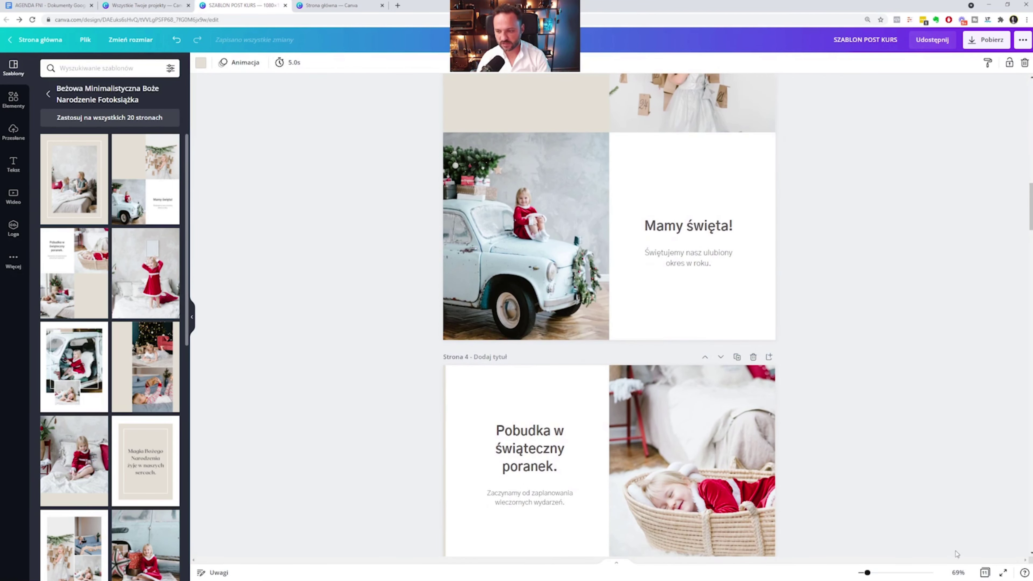
{"action": "scroll", "coordinate": [669, 223], "scroll_direction": "up", "scroll_amount": 9}
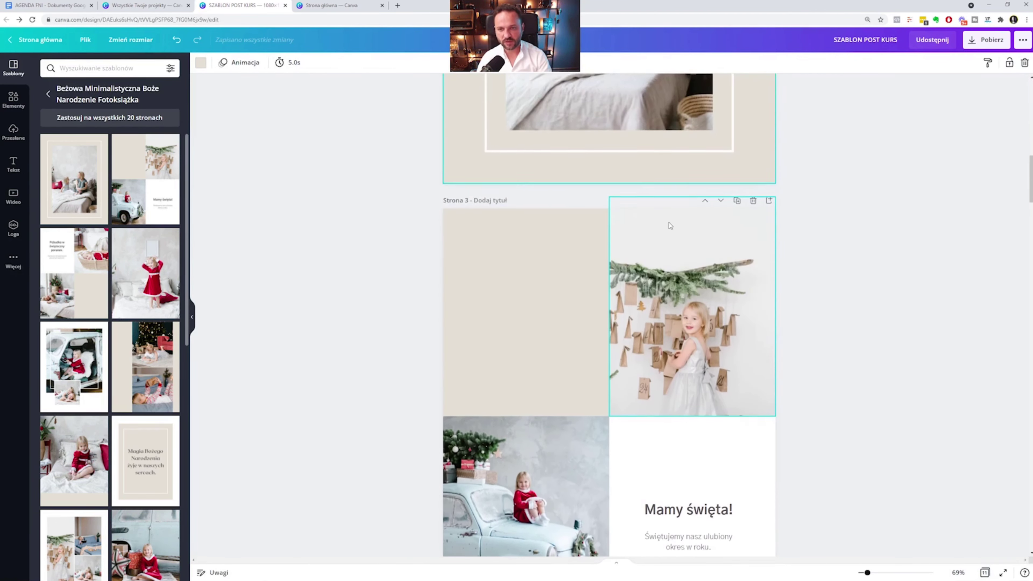
{"action": "scroll", "coordinate": [656, 214], "scroll_direction": "up", "scroll_amount": 10}
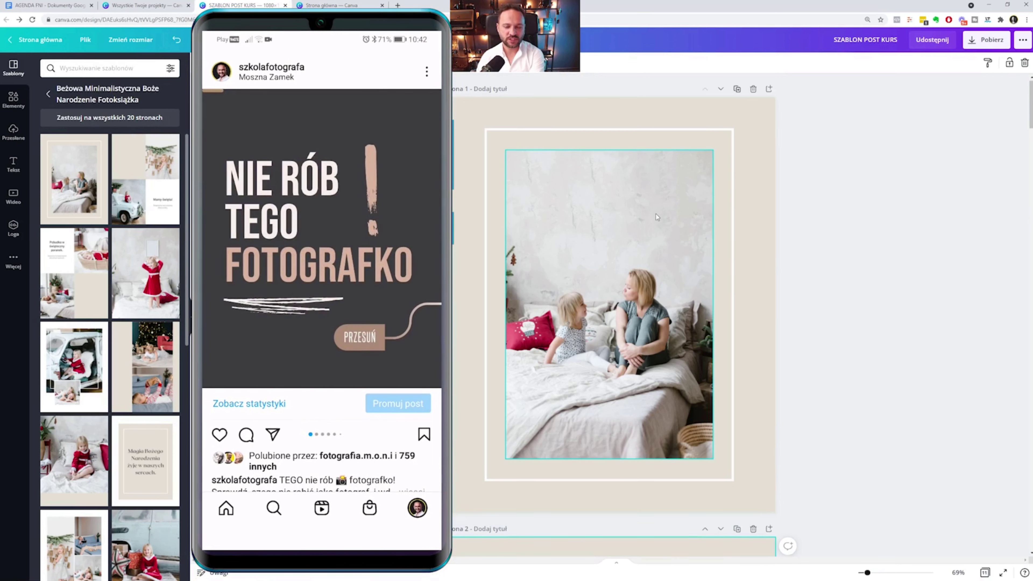
{"action": "scroll", "coordinate": [657, 214], "scroll_direction": "down", "scroll_amount": 4}
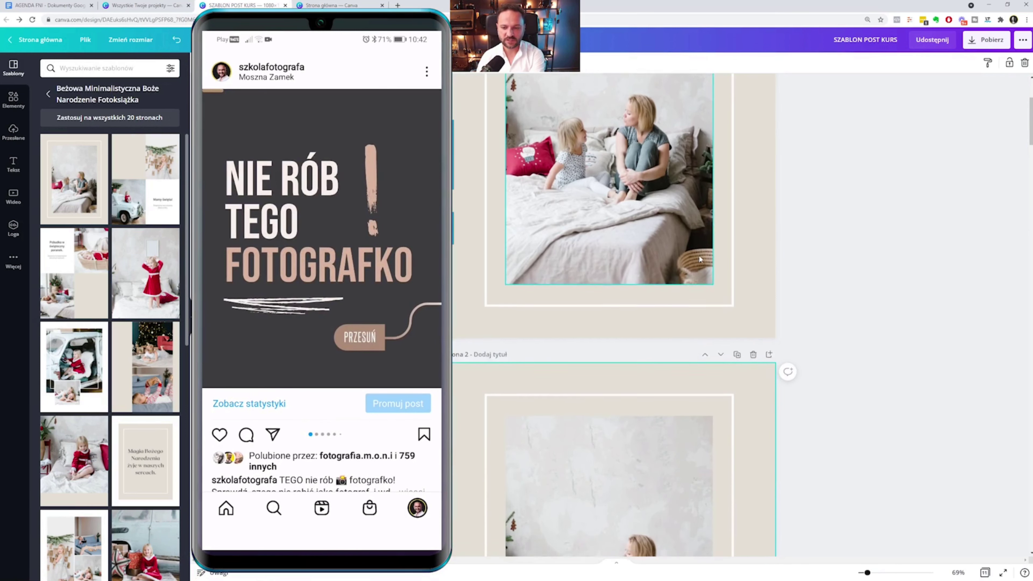
{"action": "scroll", "coordinate": [699, 255], "scroll_direction": "down", "scroll_amount": 2}
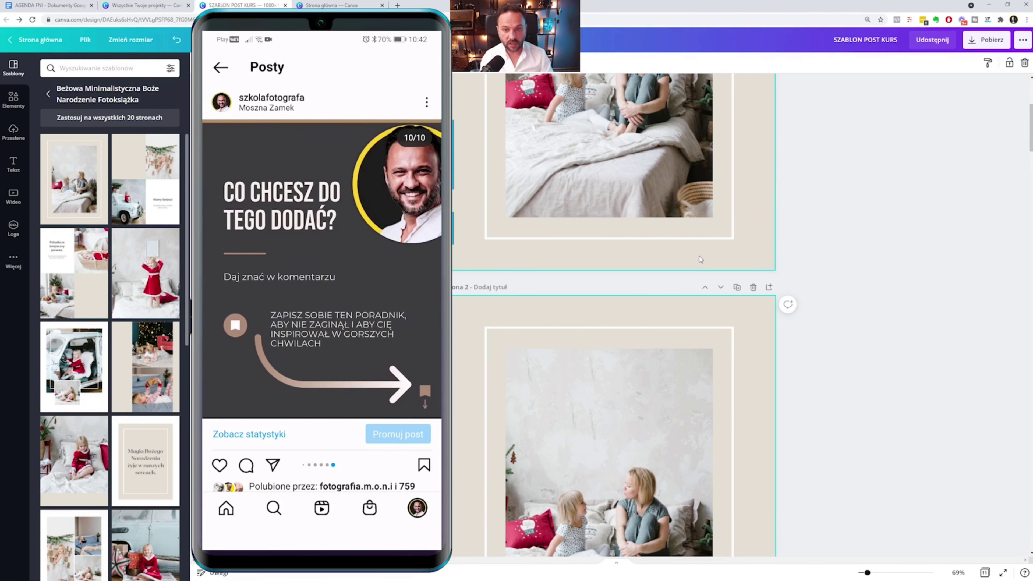
{"action": "scroll", "coordinate": [926, 325], "scroll_direction": "up", "scroll_amount": 5}
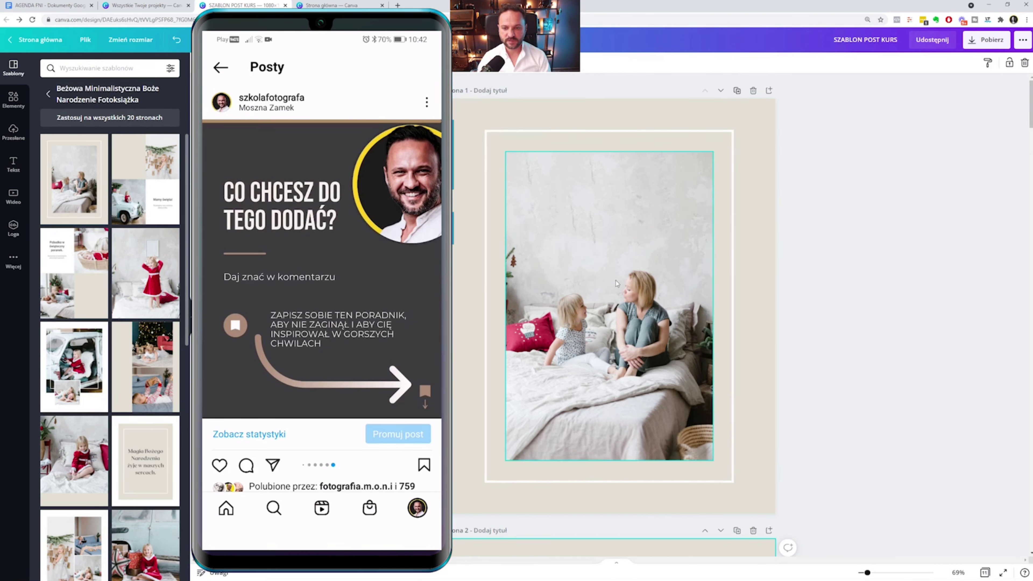
{"action": "scroll", "coordinate": [614, 265], "scroll_direction": "down", "scroll_amount": 2}
{"action": "scroll", "coordinate": [609, 228], "scroll_direction": "down", "scroll_amount": 3}
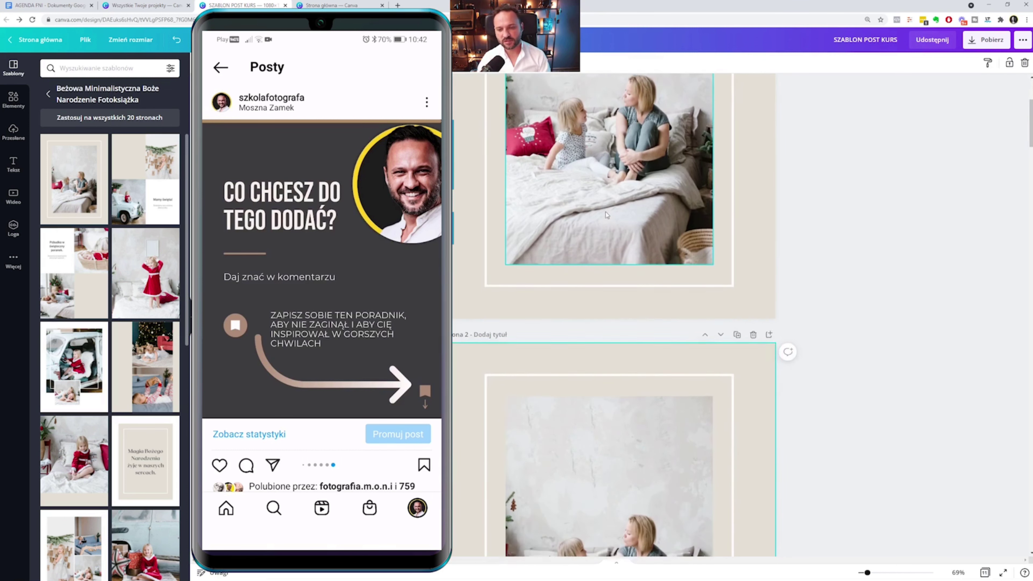
{"action": "scroll", "coordinate": [606, 215], "scroll_direction": "down", "scroll_amount": 4}
{"action": "scroll", "coordinate": [692, 171], "scroll_direction": "down", "scroll_amount": 1}
{"action": "left_click", "coordinate": [753, 125]}
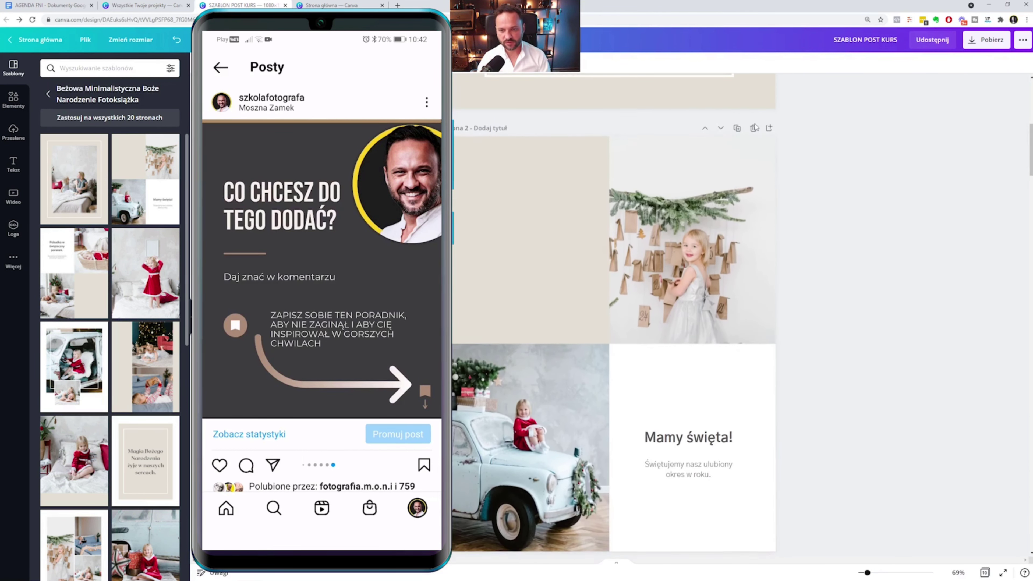
{"action": "scroll", "coordinate": [655, 198], "scroll_direction": "up", "scroll_amount": 3}
{"action": "scroll", "coordinate": [655, 199], "scroll_direction": "up", "scroll_amount": 2}
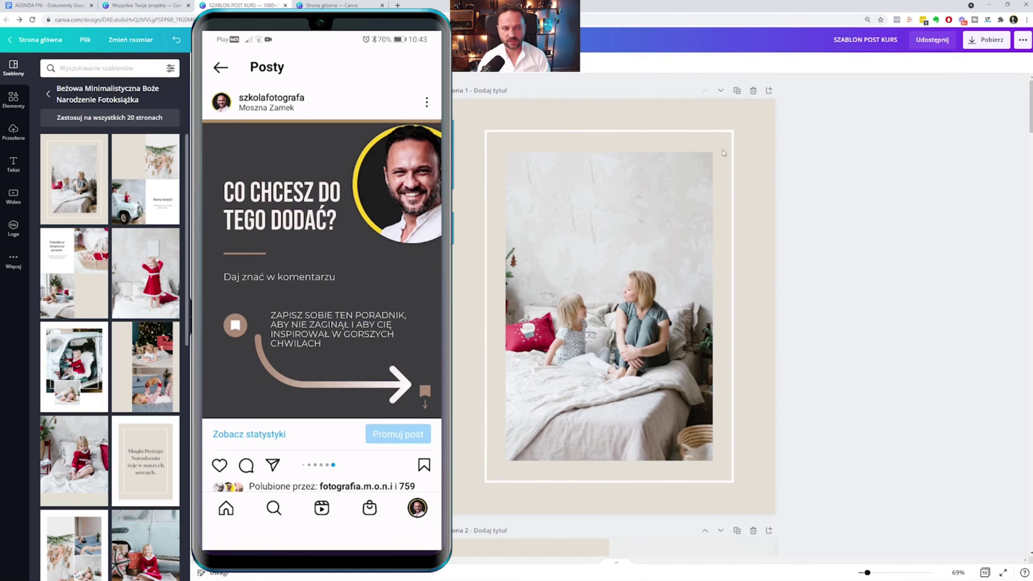
{"action": "scroll", "coordinate": [472, 278], "scroll_direction": "down", "scroll_amount": 4}
{"action": "scroll", "coordinate": [472, 278], "scroll_direction": "up", "scroll_amount": 2}
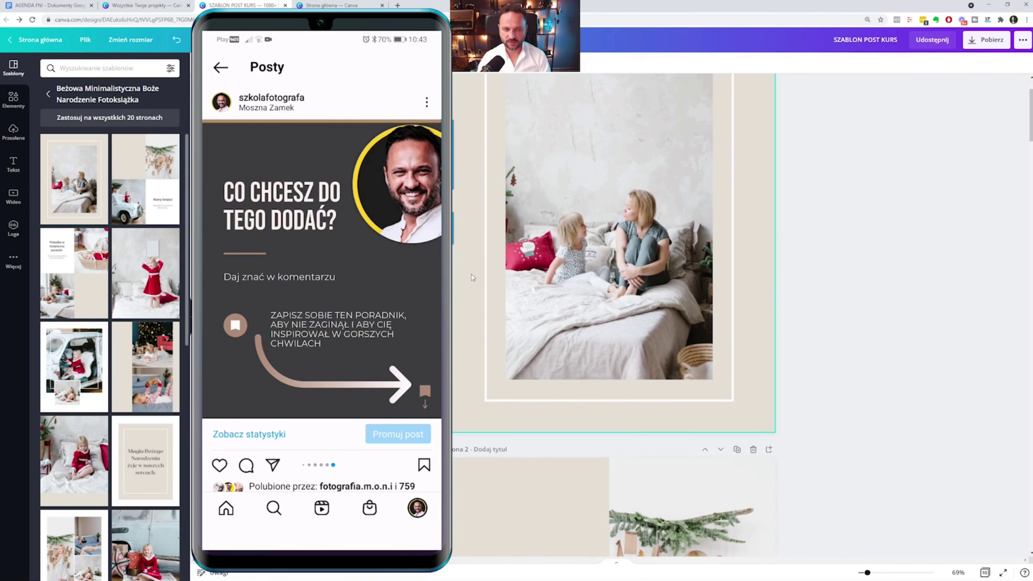
{"action": "scroll", "coordinate": [463, 173], "scroll_direction": "up", "scroll_amount": 2}
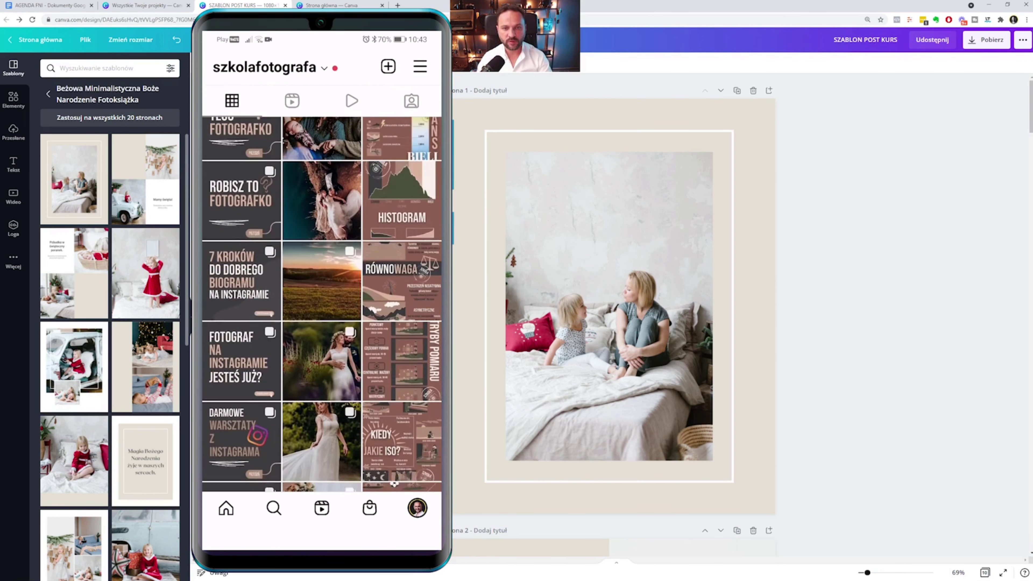
{"action": "scroll", "coordinate": [690, 297], "scroll_direction": "down", "scroll_amount": 5}
{"action": "scroll", "coordinate": [690, 298], "scroll_direction": "down", "scroll_amount": 3}
{"action": "scroll", "coordinate": [689, 298], "scroll_direction": "down", "scroll_amount": 6}
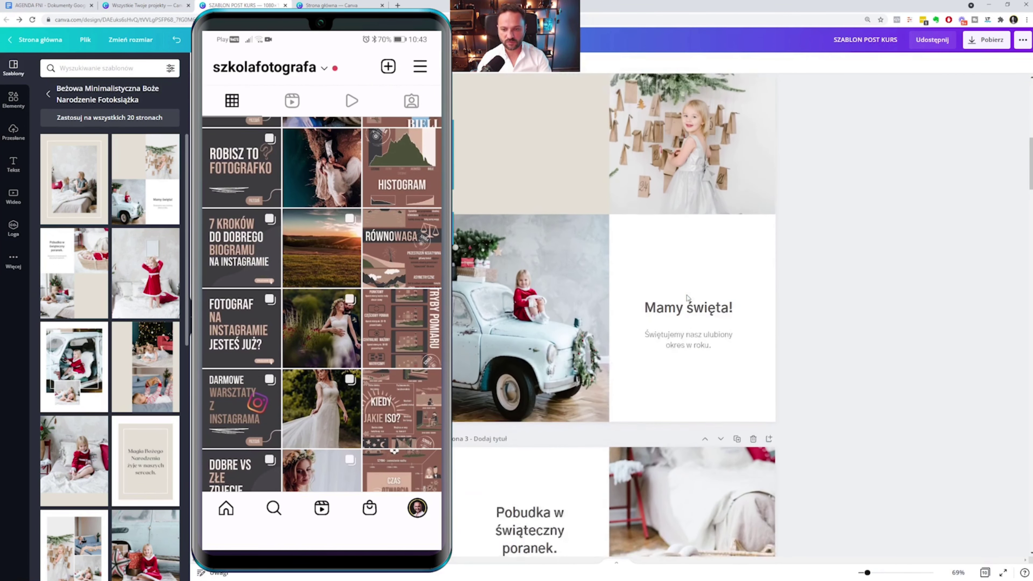
{"action": "scroll", "coordinate": [688, 299], "scroll_direction": "down", "scroll_amount": 3}
{"action": "scroll", "coordinate": [688, 298], "scroll_direction": "up", "scroll_amount": 6}
{"action": "scroll", "coordinate": [688, 298], "scroll_direction": "up", "scroll_amount": 3}
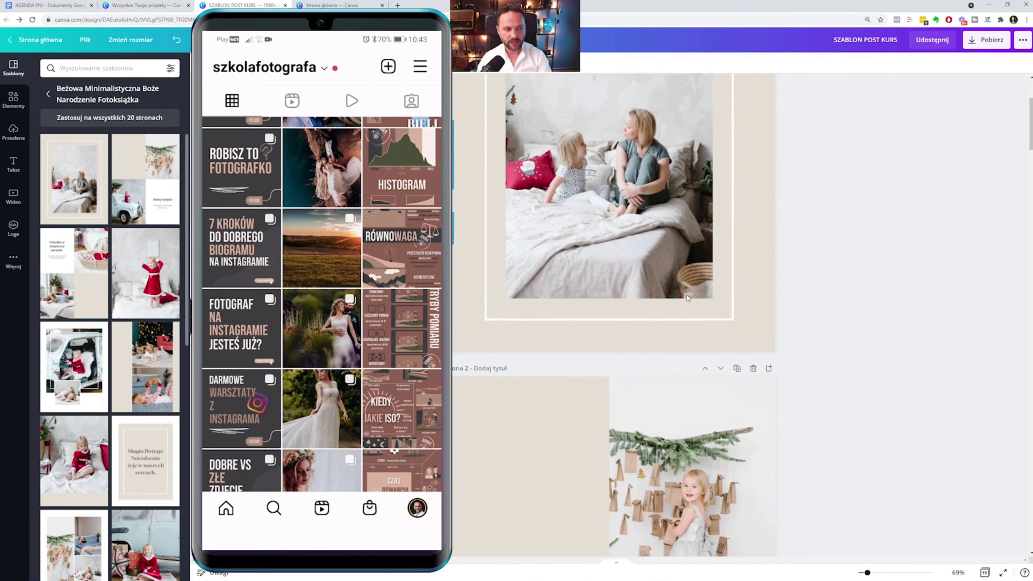
{"action": "scroll", "coordinate": [688, 298], "scroll_direction": "up", "scroll_amount": 4}
Drag the Christmas family photo from Uploads onto the page 1 photo frame.
{"action": "left_click", "coordinate": [13, 132]}
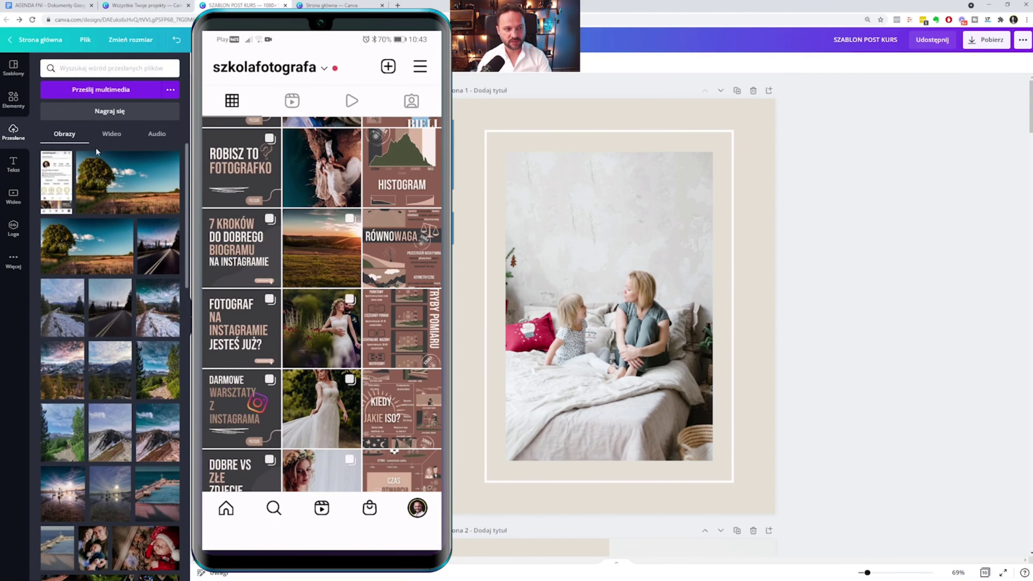
{"action": "scroll", "coordinate": [123, 244], "scroll_direction": "down", "scroll_amount": 3}
{"action": "scroll", "coordinate": [124, 179], "scroll_direction": "down", "scroll_amount": 3}
{"action": "scroll", "coordinate": [124, 181], "scroll_direction": "down", "scroll_amount": 2}
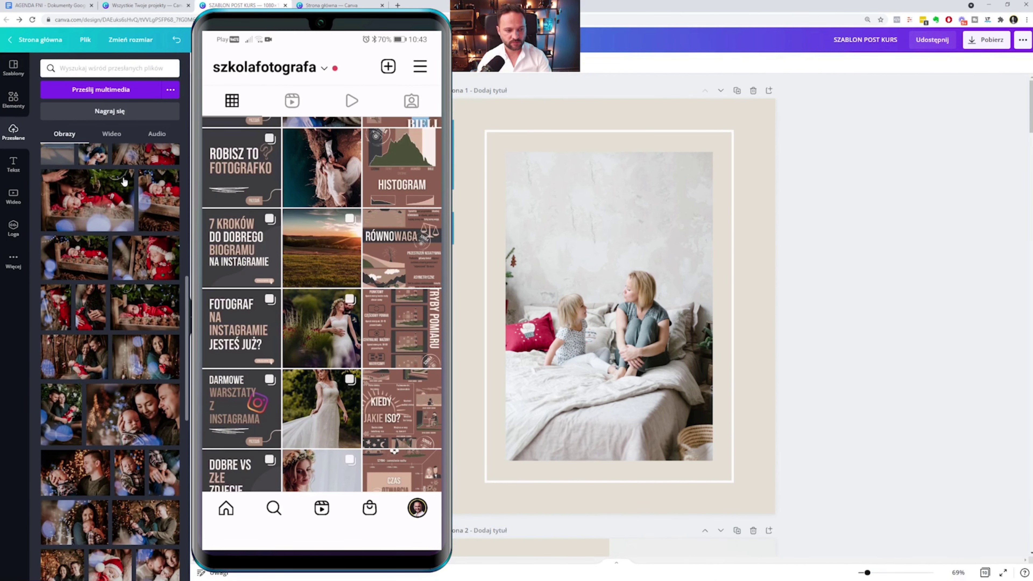
{"action": "scroll", "coordinate": [151, 224], "scroll_direction": "down", "scroll_amount": 2}
{"action": "scroll", "coordinate": [151, 224], "scroll_direction": "down", "scroll_amount": 1}
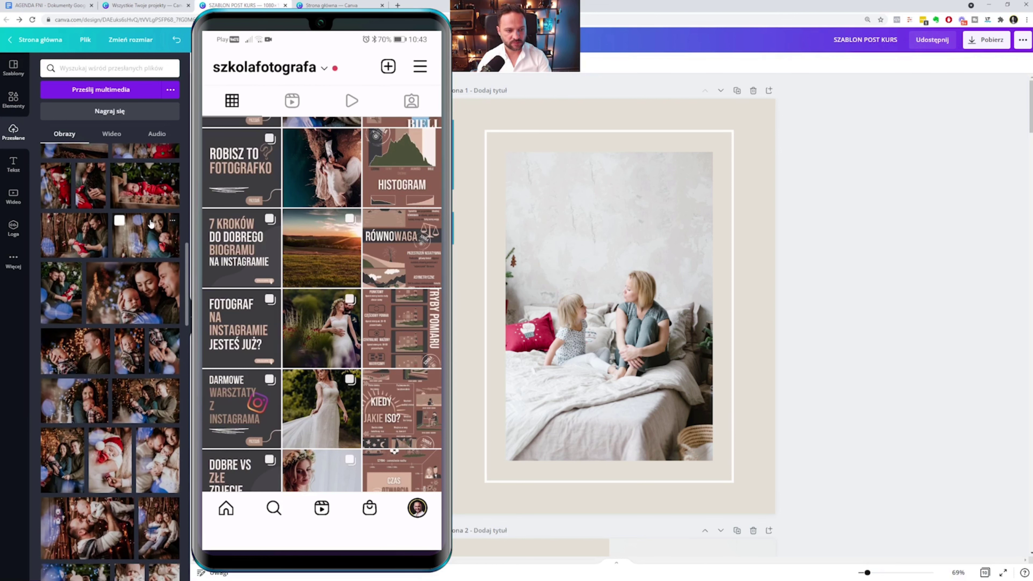
{"action": "scroll", "coordinate": [151, 224], "scroll_direction": "down", "scroll_amount": 2}
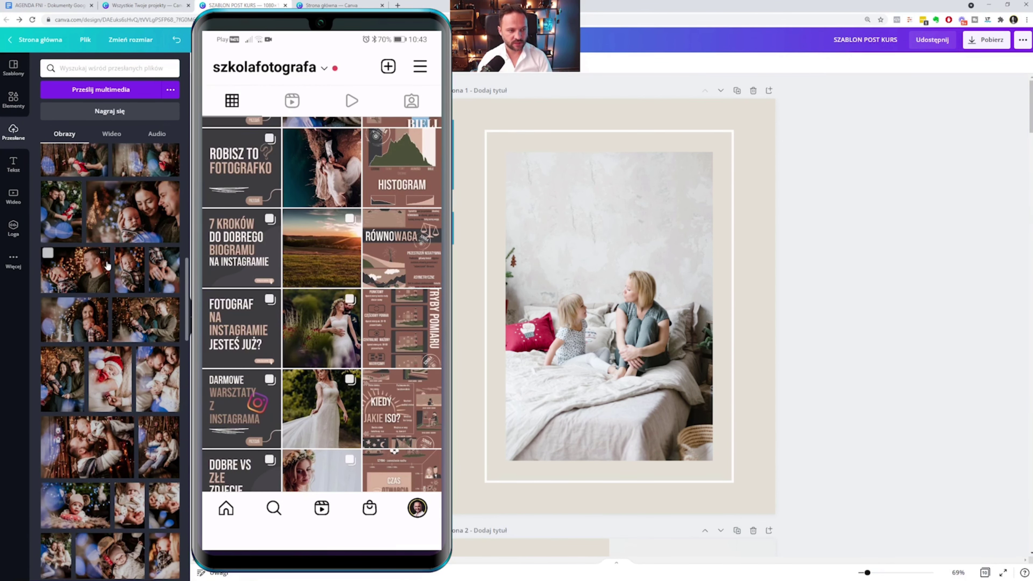
{"action": "scroll", "coordinate": [107, 265], "scroll_direction": "down", "scroll_amount": 3}
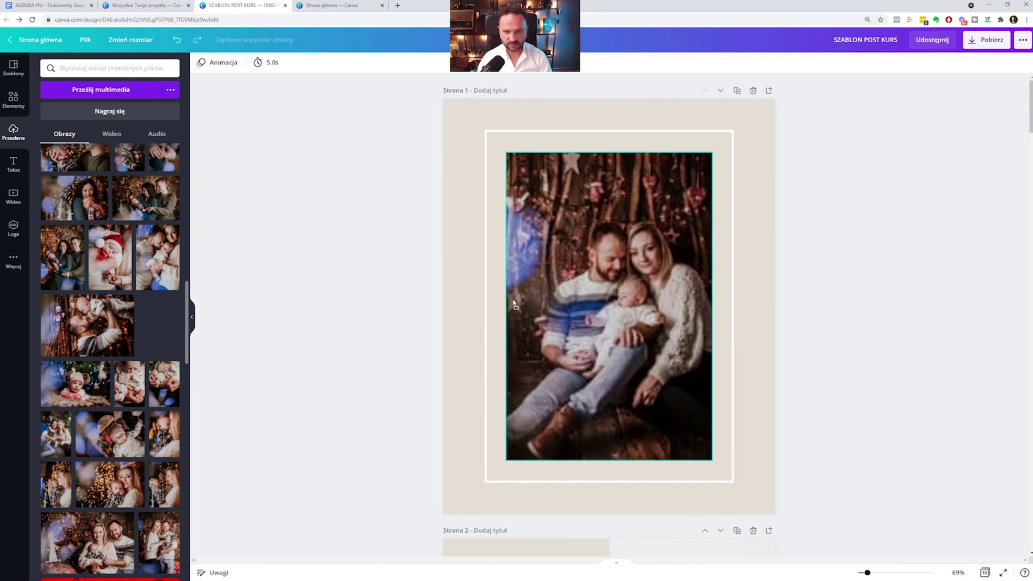
{"action": "left_click_drag", "start_coordinate": [169, 318], "coordinate": [515, 296]}
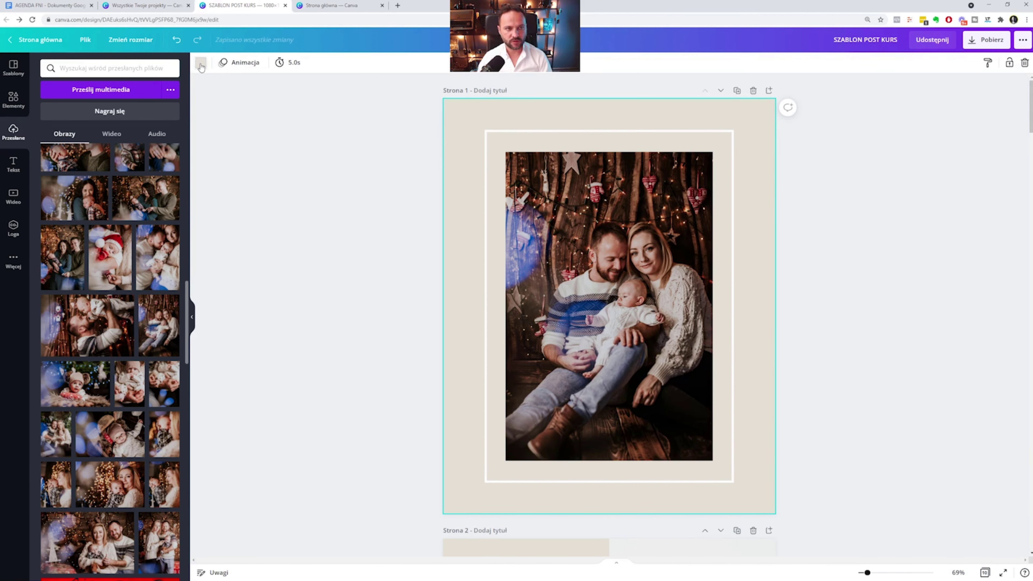
Set page 1's background to the grey-mauve photo colour, after trying brown and slate-blue.
{"action": "left_click", "coordinate": [201, 64]}
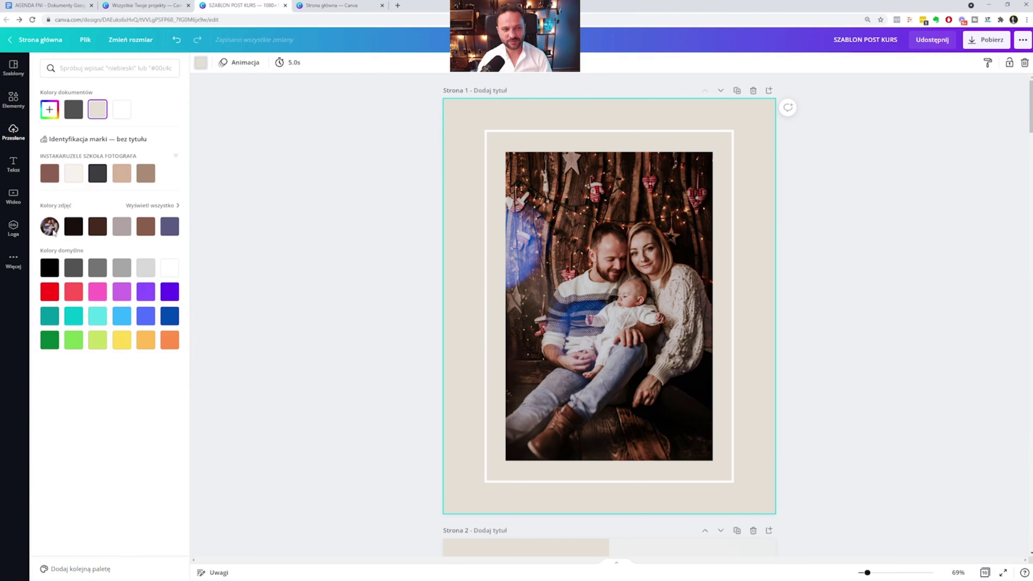
{"action": "left_click", "coordinate": [145, 231]}
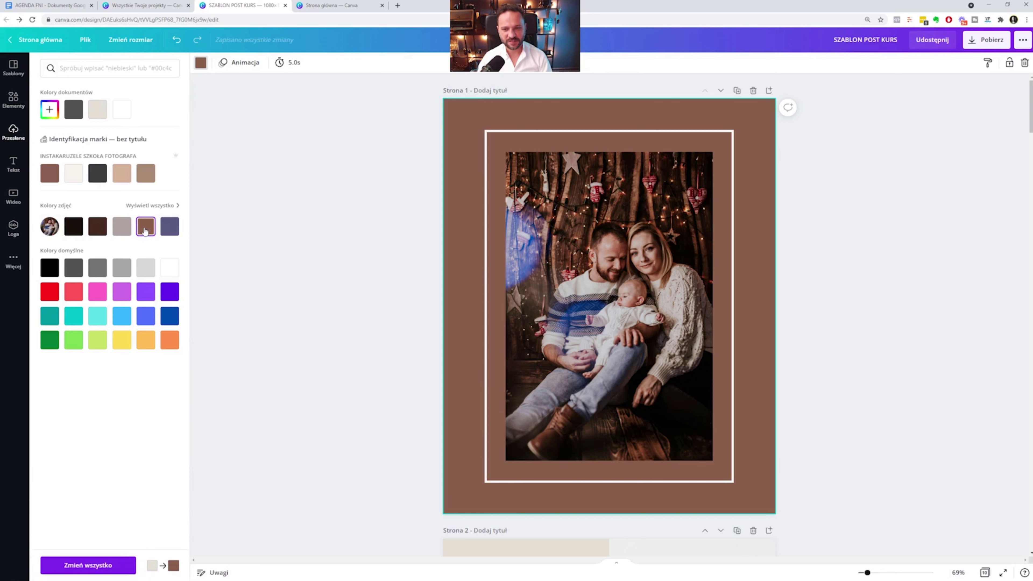
{"action": "left_click", "coordinate": [166, 231]}
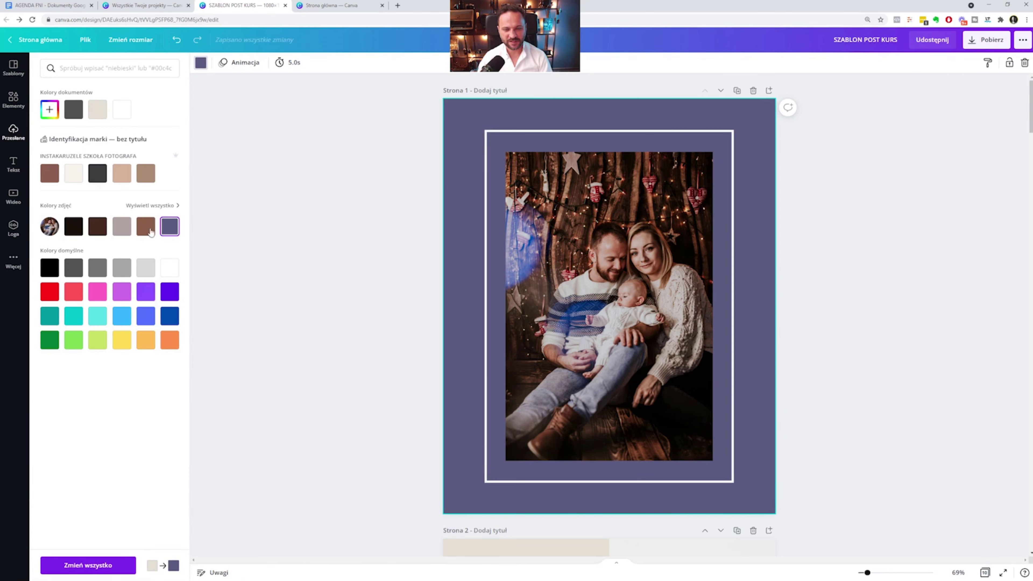
{"action": "left_click", "coordinate": [121, 232]}
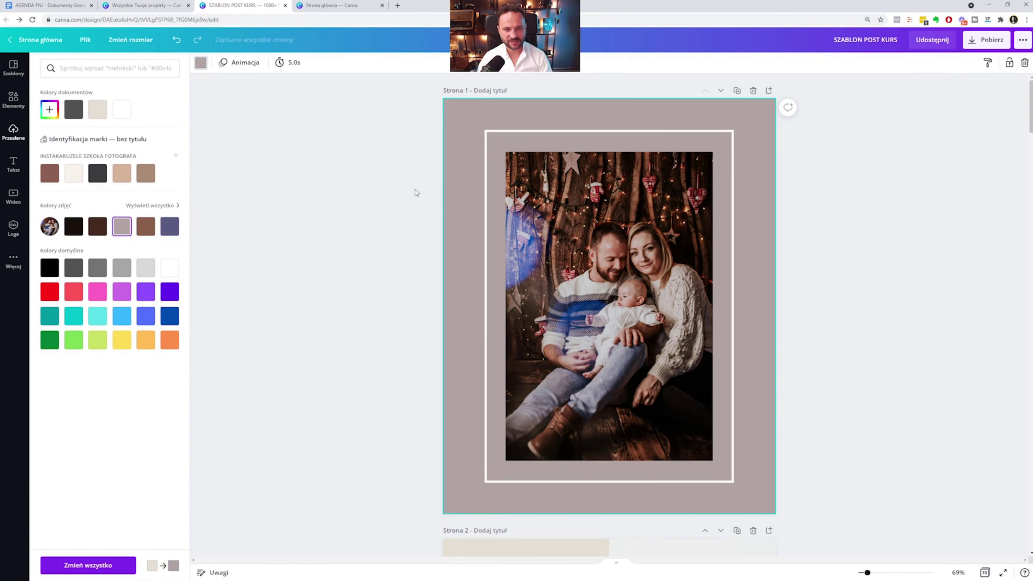
{"action": "left_click", "coordinate": [395, 126]}
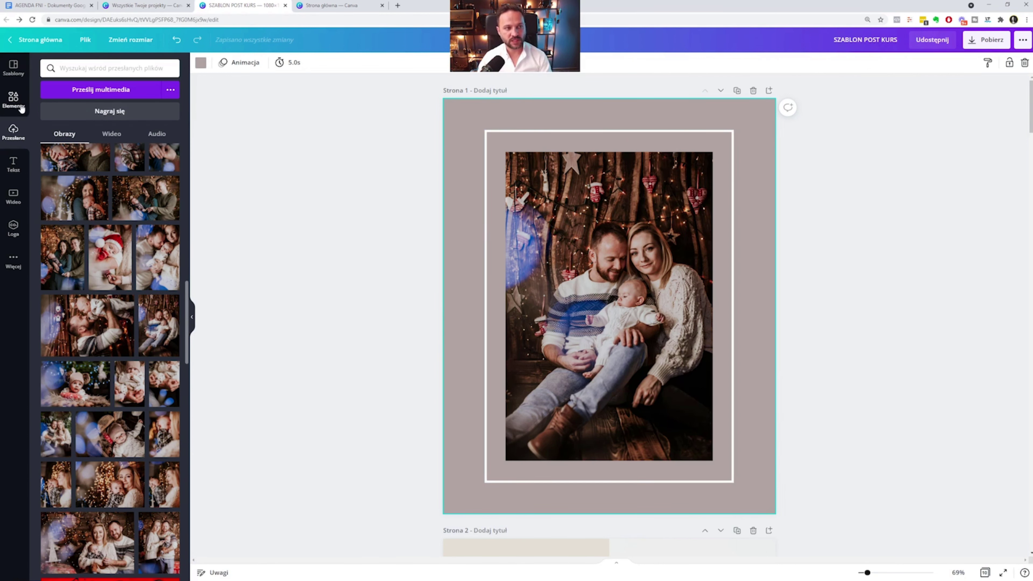
Search Elements for 'kwadrat', then reopen SZABLON POST KURS from the home page's recent designs.
{"action": "left_click", "coordinate": [15, 99]}
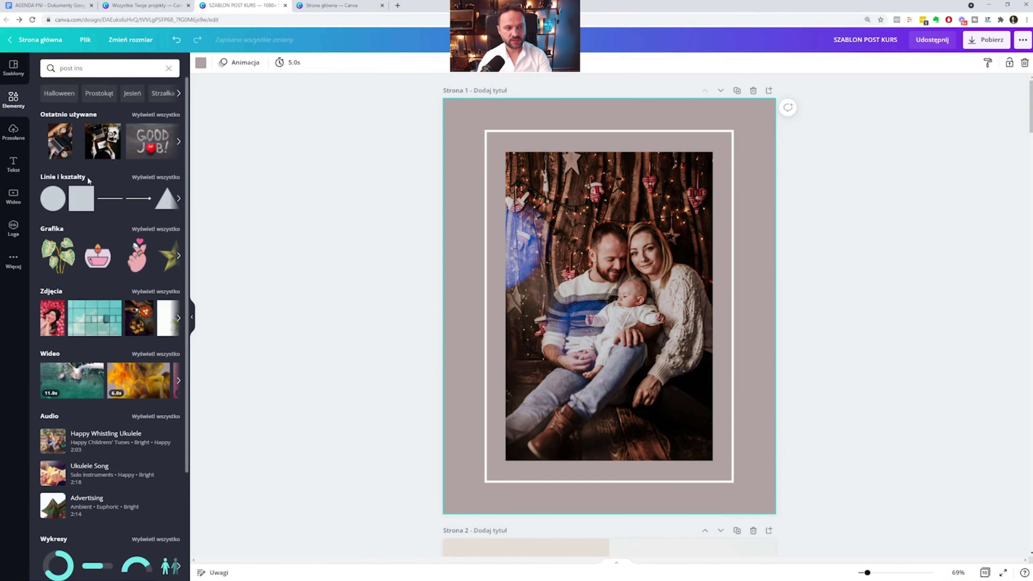
{"action": "left_click", "coordinate": [97, 68]}
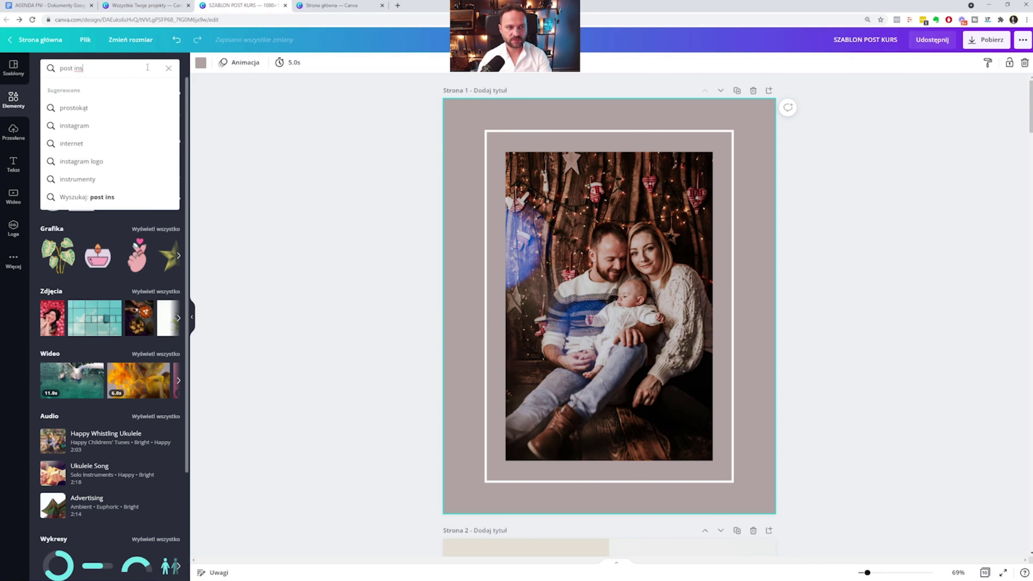
{"action": "left_click", "coordinate": [169, 69]}
{"action": "type", "text": "kwadrat"}
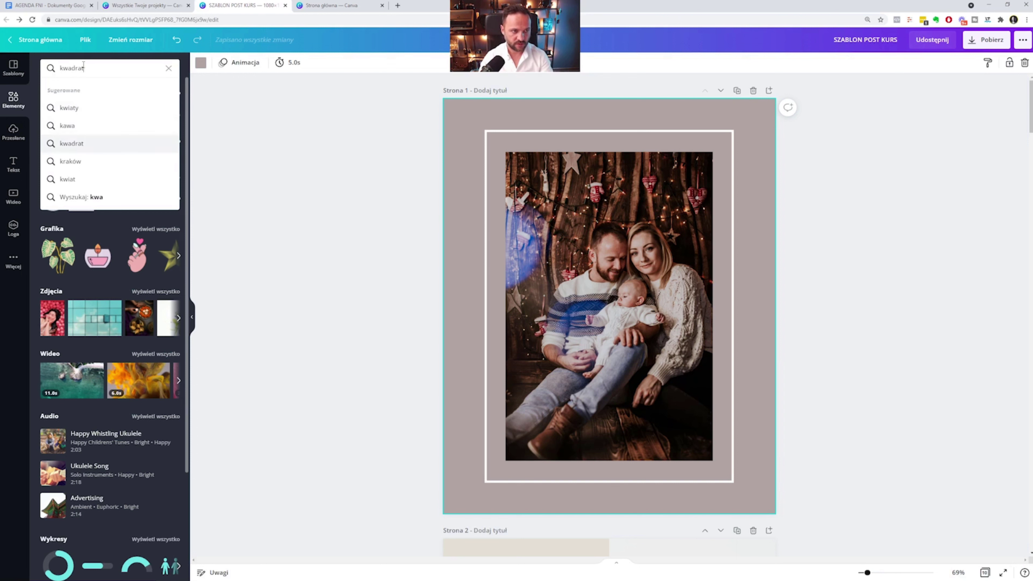
{"action": "left_click", "coordinate": [72, 144]}
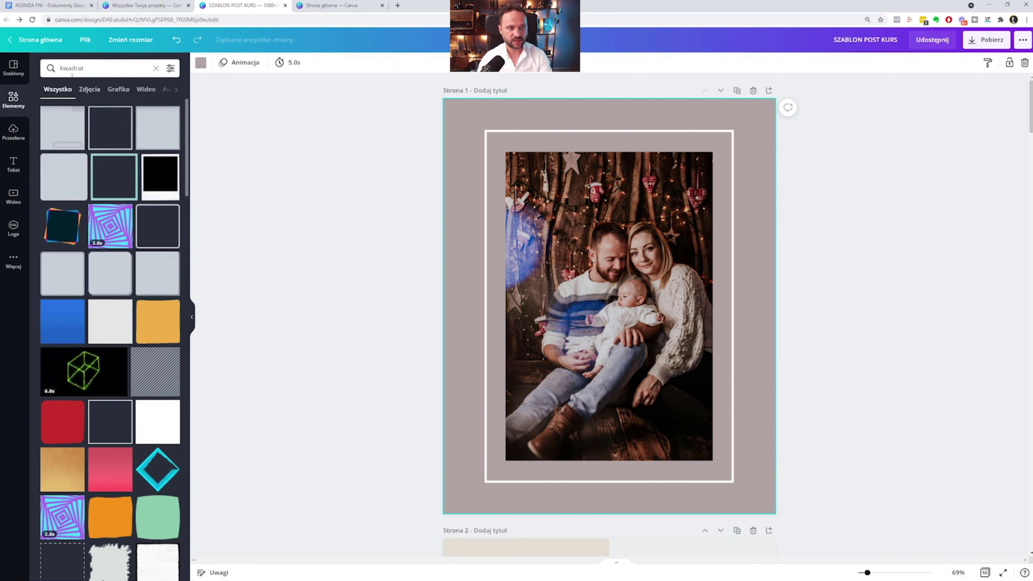
{"action": "left_click", "coordinate": [9, 41]}
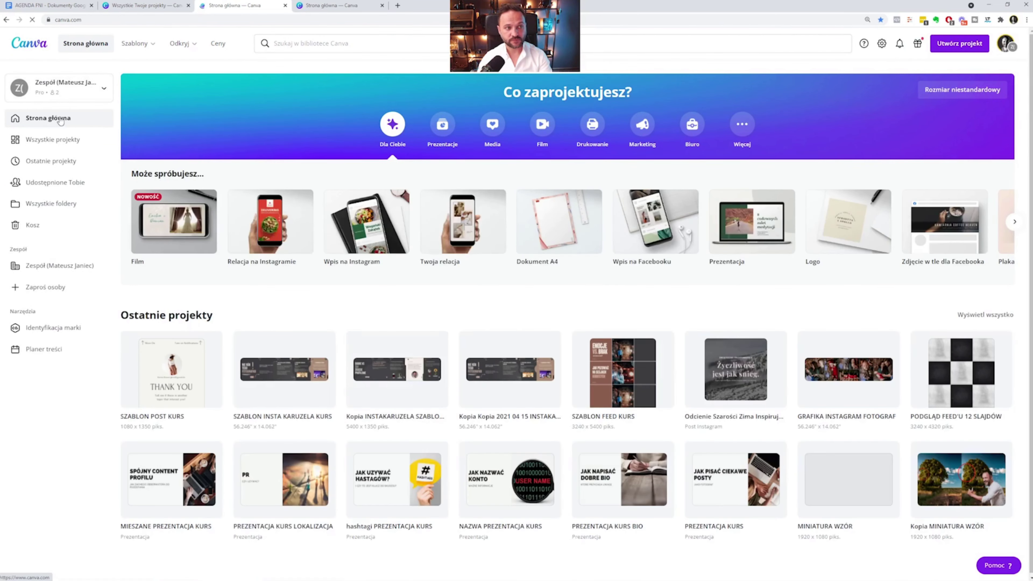
{"action": "left_click", "coordinate": [171, 379]}
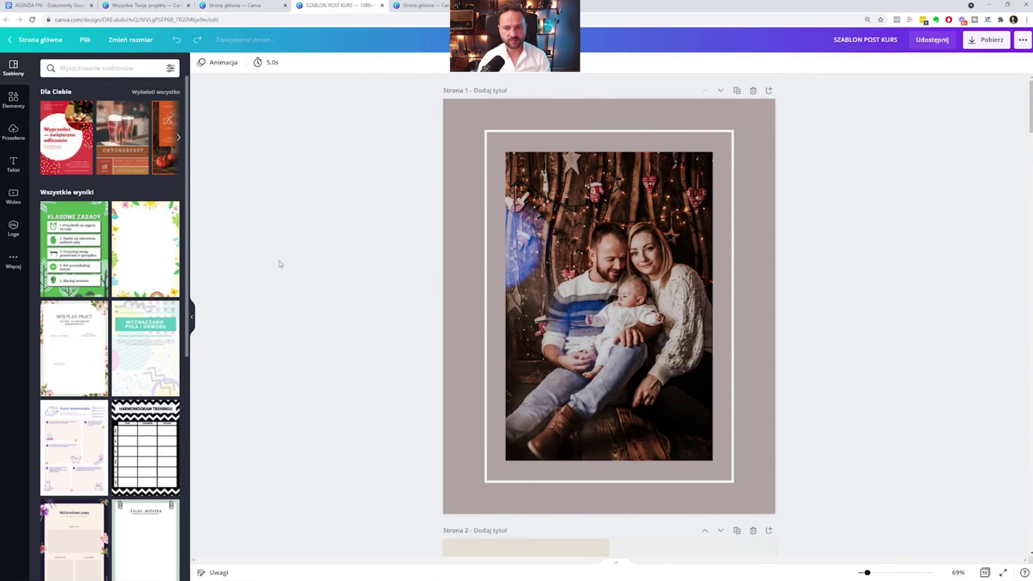
Add a brown square to page 1, sized 1080×1080 and snapped to the vertical centre.
{"action": "left_click", "coordinate": [23, 101]}
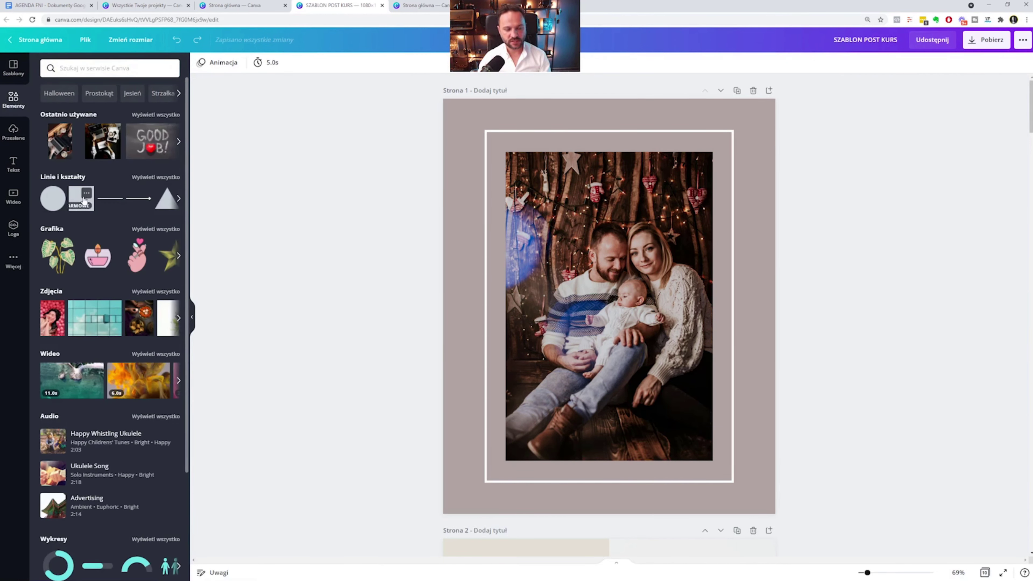
{"action": "left_click", "coordinate": [85, 196]}
{"action": "left_click", "coordinate": [78, 205]}
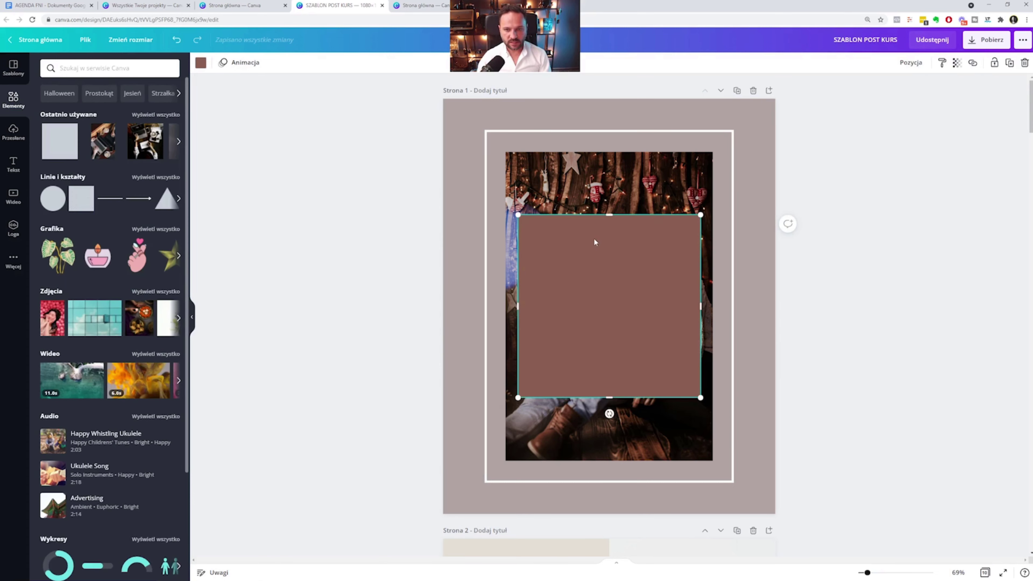
{"action": "mouse_move", "coordinate": [595, 242]}
{"action": "left_mouse_down"}
{"action": "mouse_move", "coordinate": [516, 219]}
{"action": "mouse_move", "coordinate": [527, 210]}
{"action": "left_mouse_up"}
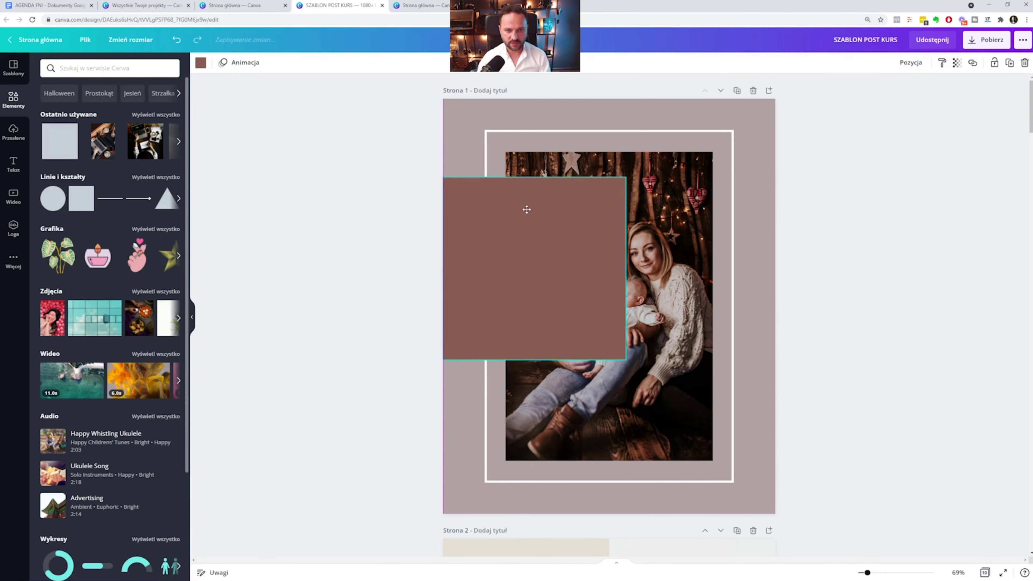
{"action": "mouse_move", "coordinate": [626, 360]}
{"action": "left_mouse_down"}
{"action": "mouse_move", "coordinate": [760, 364]}
{"action": "mouse_move", "coordinate": [803, 418]}
{"action": "mouse_move", "coordinate": [841, 441]}
{"action": "left_mouse_up"}
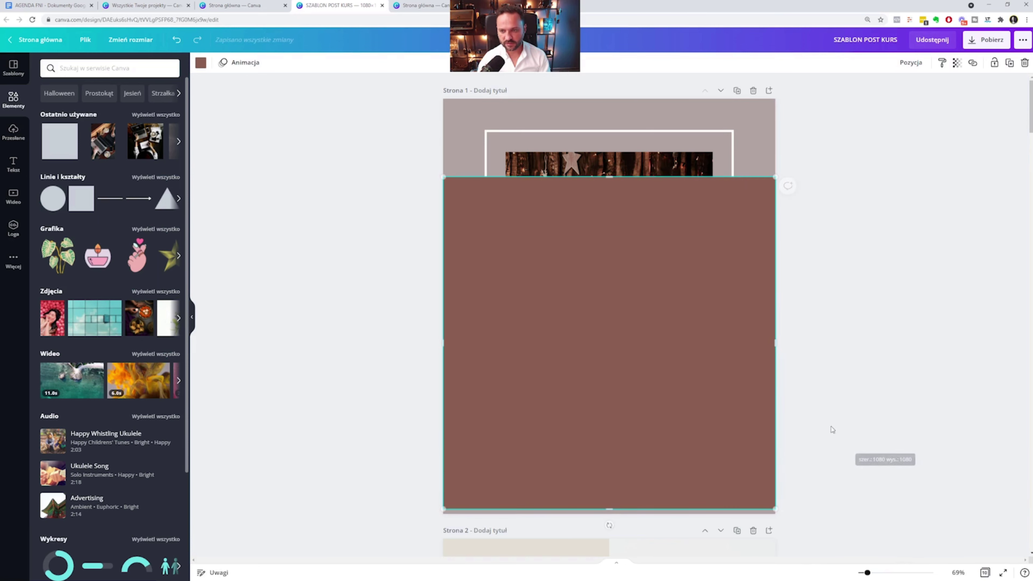
{"action": "mouse_move", "coordinate": [652, 298]}
{"action": "left_mouse_down"}
{"action": "mouse_move", "coordinate": [651, 255]}
{"action": "mouse_move", "coordinate": [666, 231]}
{"action": "left_mouse_up"}
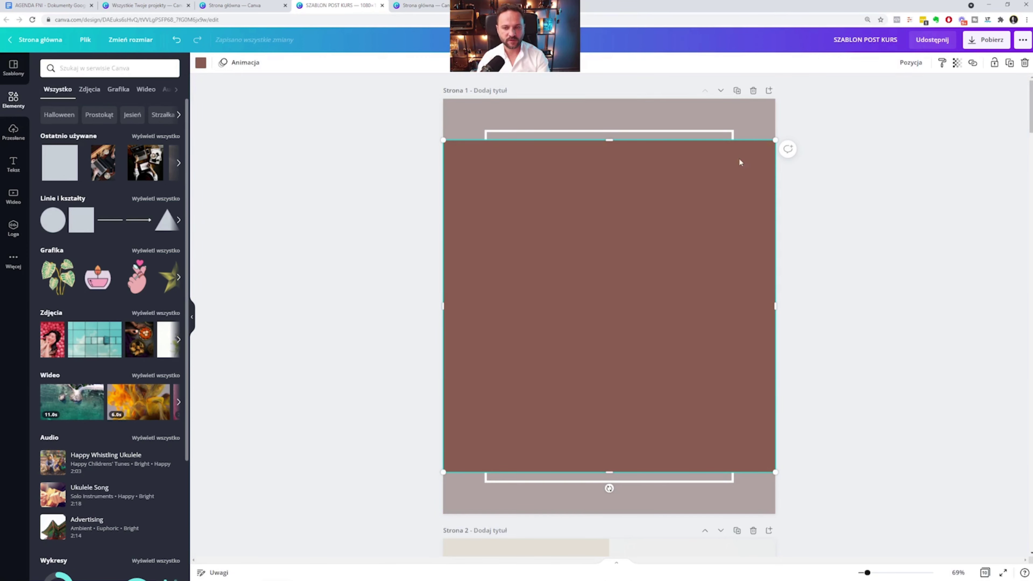
{"action": "left_click", "coordinate": [755, 138]}
Turn on rulers and set horizontal guides at the brown rectangle's top and bottom edges.
{"action": "left_click", "coordinate": [79, 40]}
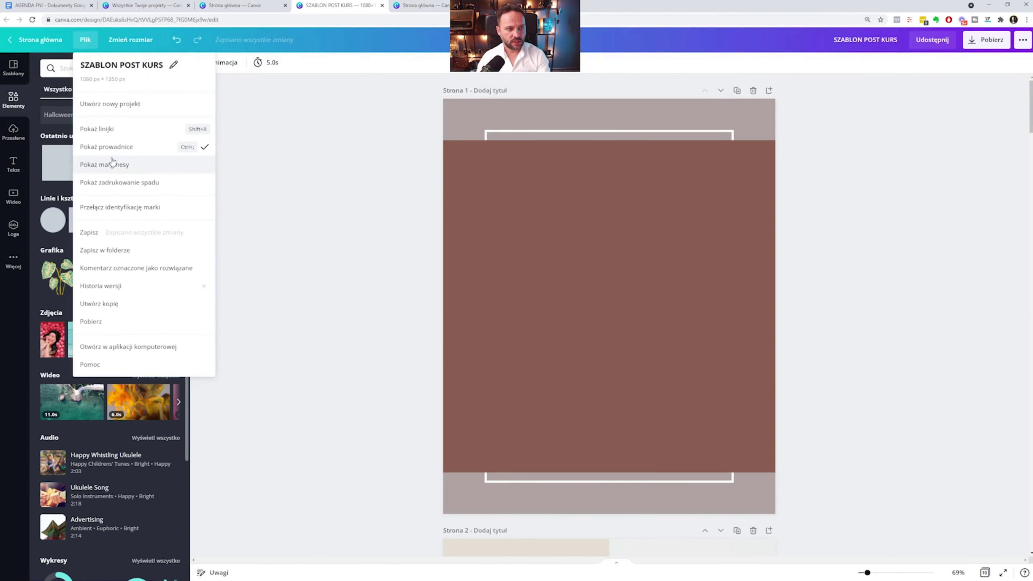
{"action": "left_click", "coordinate": [119, 134]}
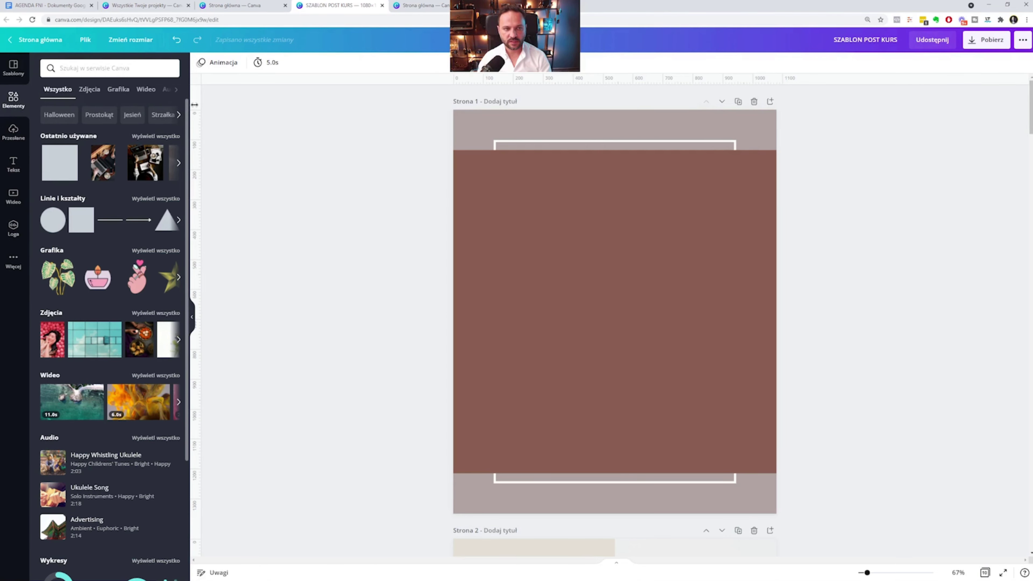
{"action": "left_click_drag", "start_coordinate": [478, 79], "coordinate": [481, 149]}
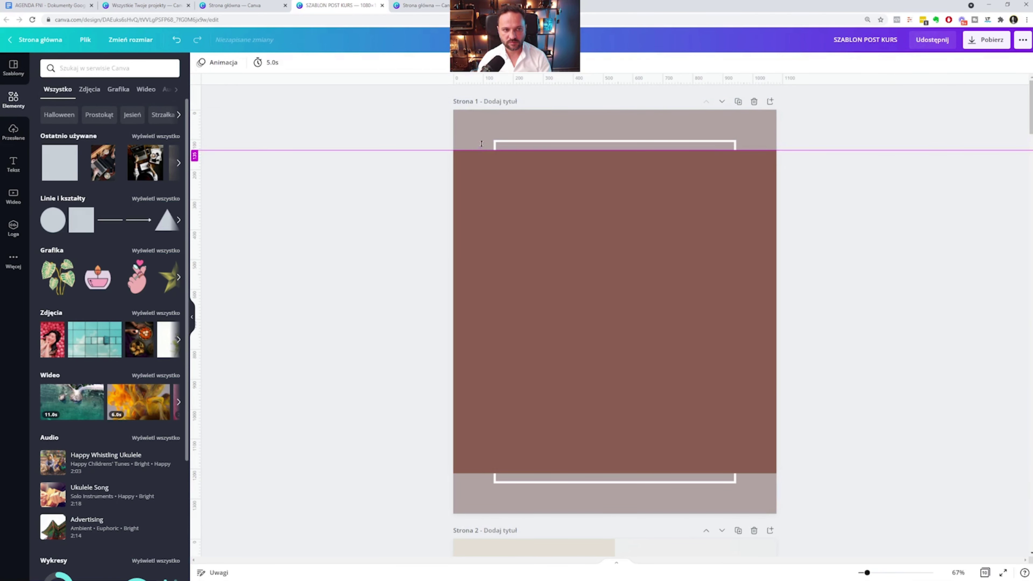
{"action": "left_click_drag", "start_coordinate": [481, 144], "coordinate": [482, 150]}
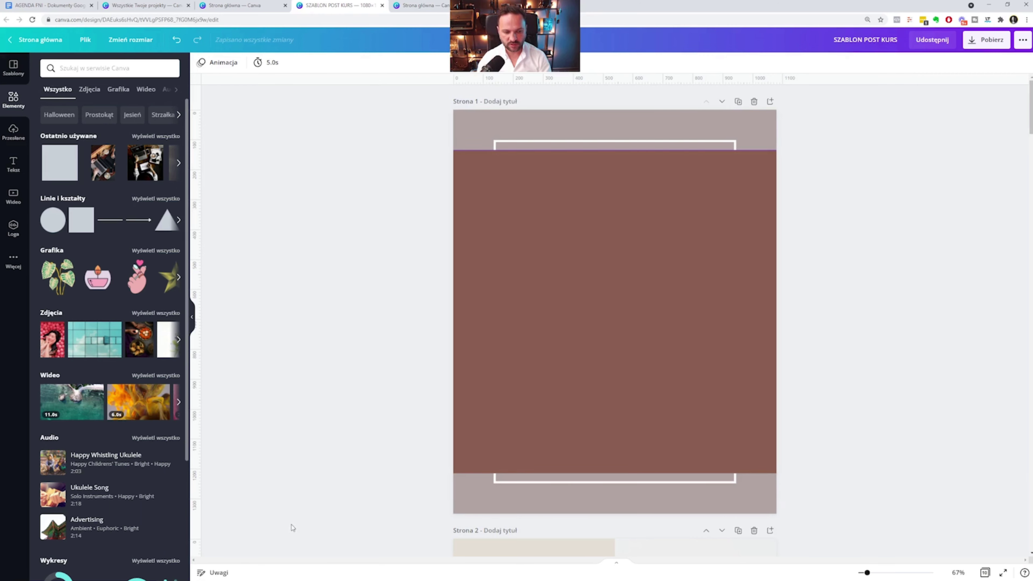
{"action": "left_click_drag", "start_coordinate": [550, 87], "coordinate": [528, 473]}
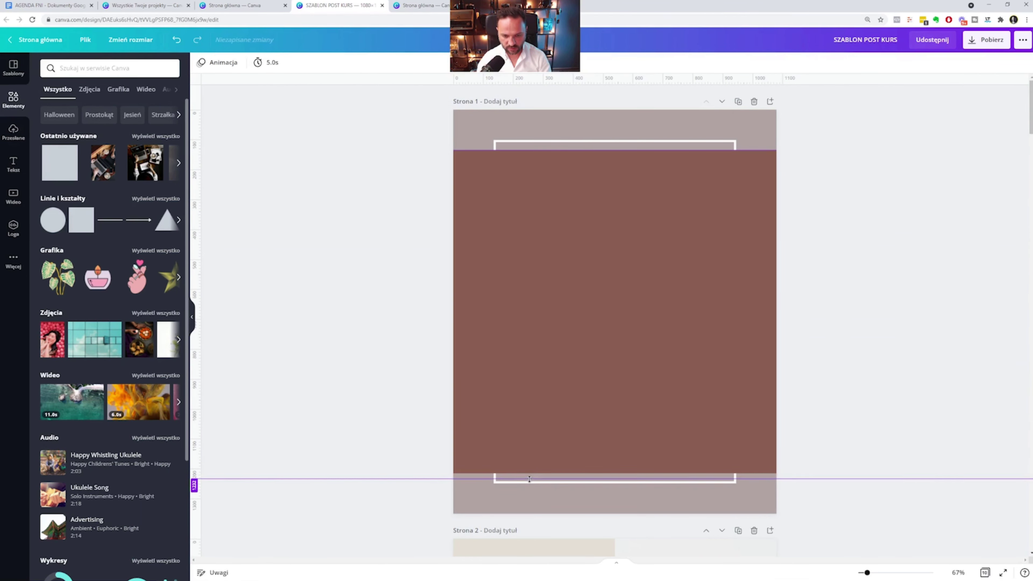
{"action": "left_click_drag", "start_coordinate": [528, 473], "coordinate": [527, 474]}
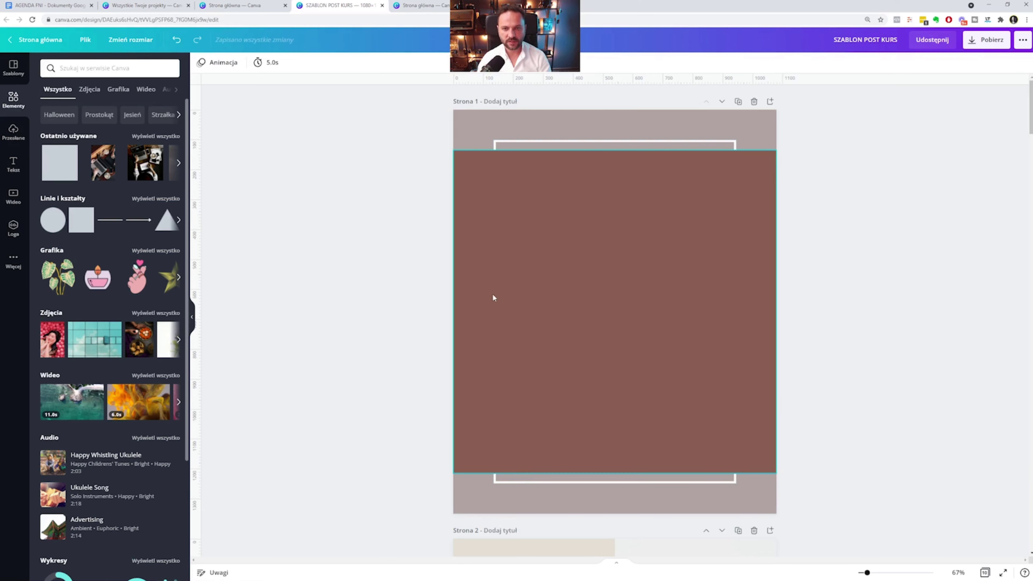
Delete the brown rectangle from page 1 to reveal the family photo.
{"action": "left_click", "coordinate": [647, 244]}
{"action": "key", "text": "Delete"}
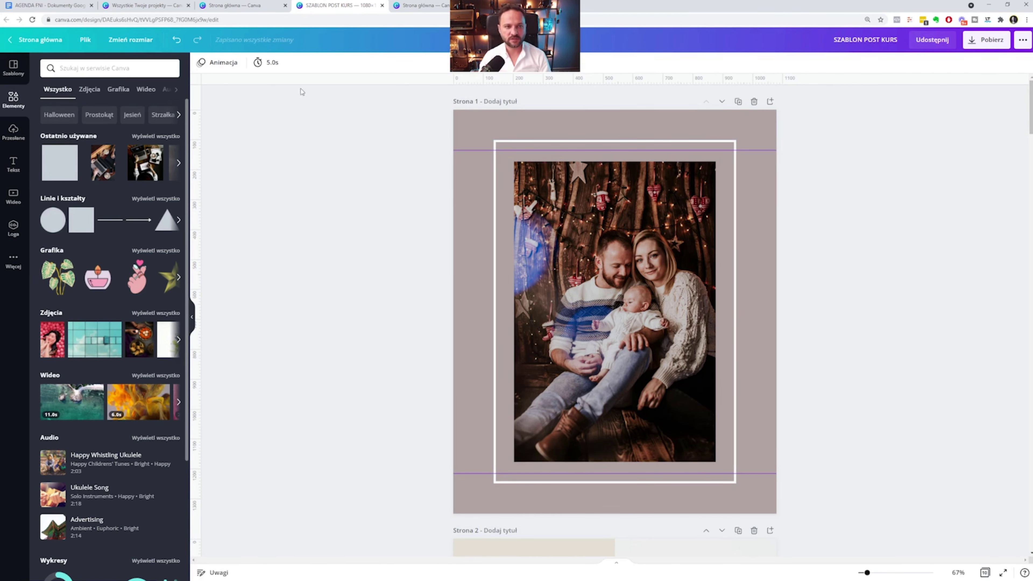
{"action": "scroll", "coordinate": [673, 156], "scroll_direction": "down", "scroll_amount": 5}
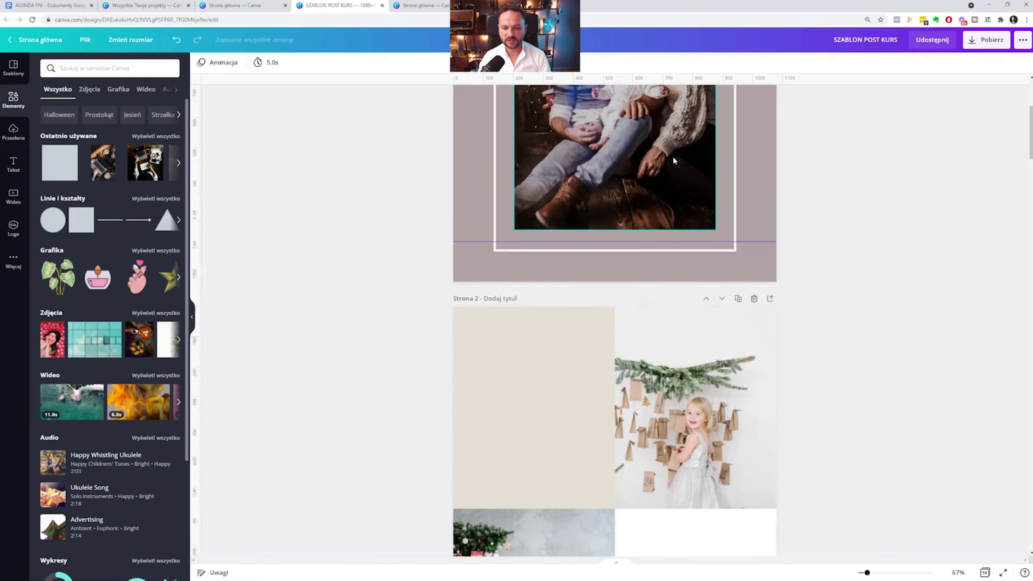
{"action": "scroll", "coordinate": [674, 157], "scroll_direction": "down", "scroll_amount": 5}
{"action": "scroll", "coordinate": [676, 159], "scroll_direction": "up", "scroll_amount": 2}
{"action": "scroll", "coordinate": [675, 159], "scroll_direction": "down", "scroll_amount": 5}
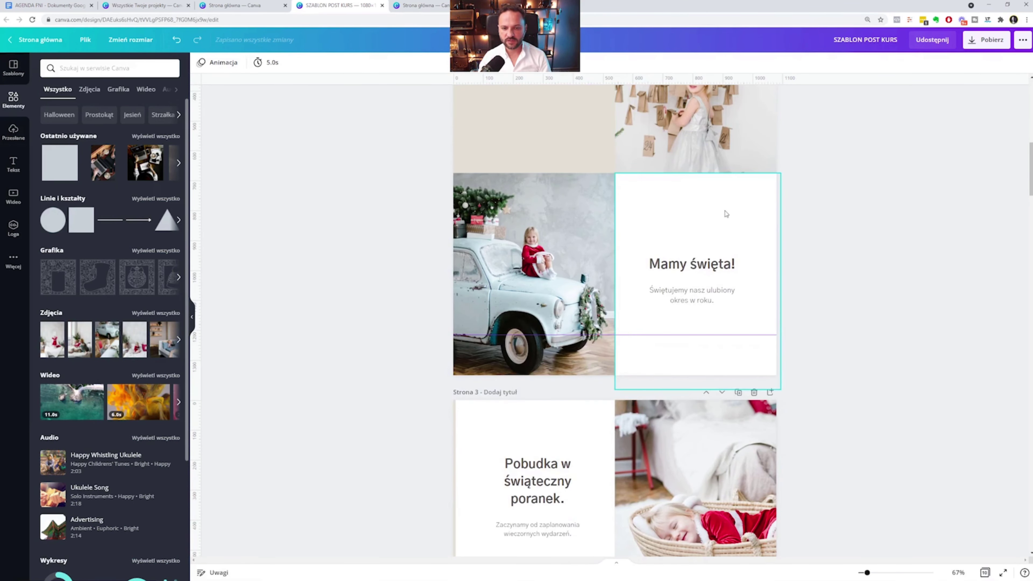
{"action": "scroll", "coordinate": [657, 209], "scroll_direction": "up", "scroll_amount": 8}
{"action": "scroll", "coordinate": [656, 208], "scroll_direction": "up", "scroll_amount": 1}
{"action": "scroll", "coordinate": [682, 203], "scroll_direction": "up", "scroll_amount": 4}
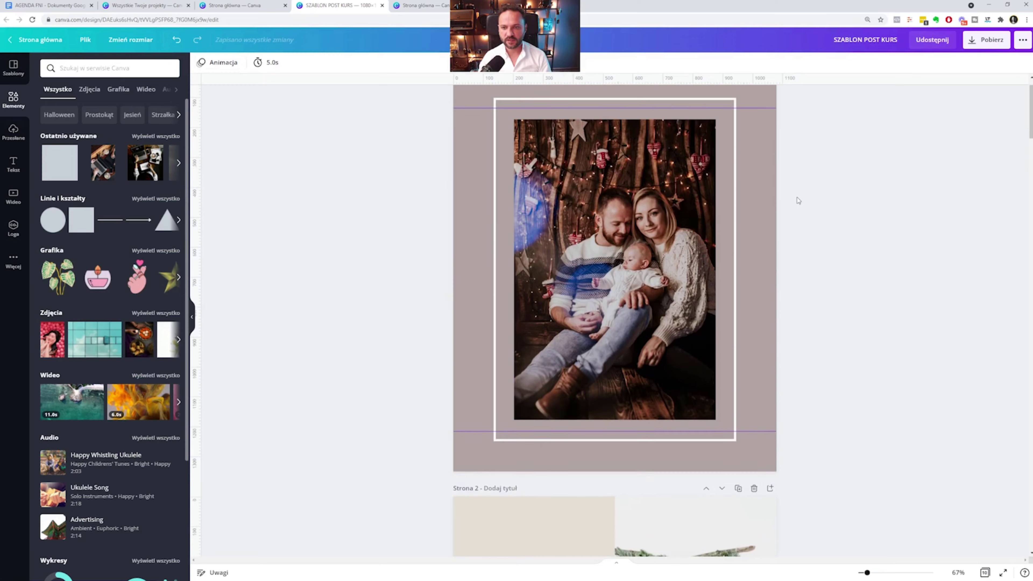
{"action": "scroll", "coordinate": [752, 197], "scroll_direction": "up", "scroll_amount": 1}
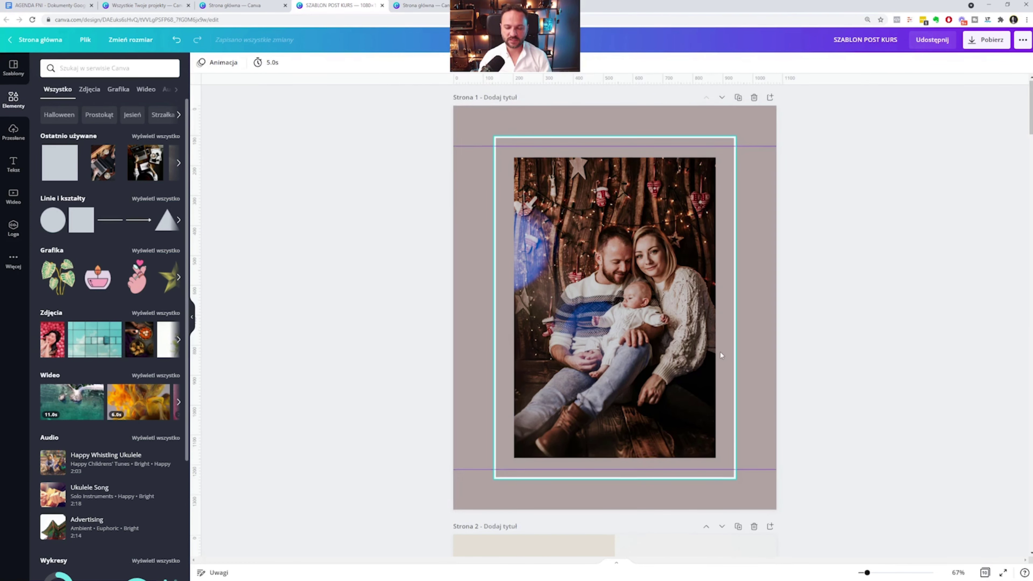
Scroll down through pages 2 and 3 of the photobook.
{"action": "scroll", "coordinate": [718, 351], "scroll_direction": "down", "scroll_amount": 3}
{"action": "scroll", "coordinate": [718, 351], "scroll_direction": "down", "scroll_amount": 3}
{"action": "scroll", "coordinate": [716, 346], "scroll_direction": "up", "scroll_amount": 5}
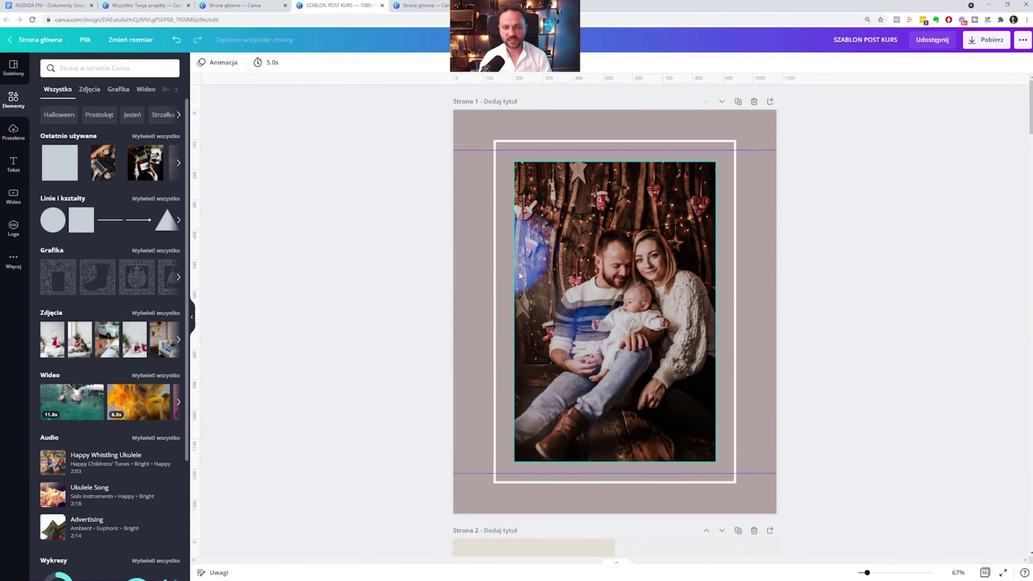
{"action": "scroll", "coordinate": [520, 284], "scroll_direction": "down", "scroll_amount": 2}
{"action": "scroll", "coordinate": [549, 290], "scroll_direction": "down", "scroll_amount": 1}
{"action": "scroll", "coordinate": [691, 357], "scroll_direction": "down", "scroll_amount": 4}
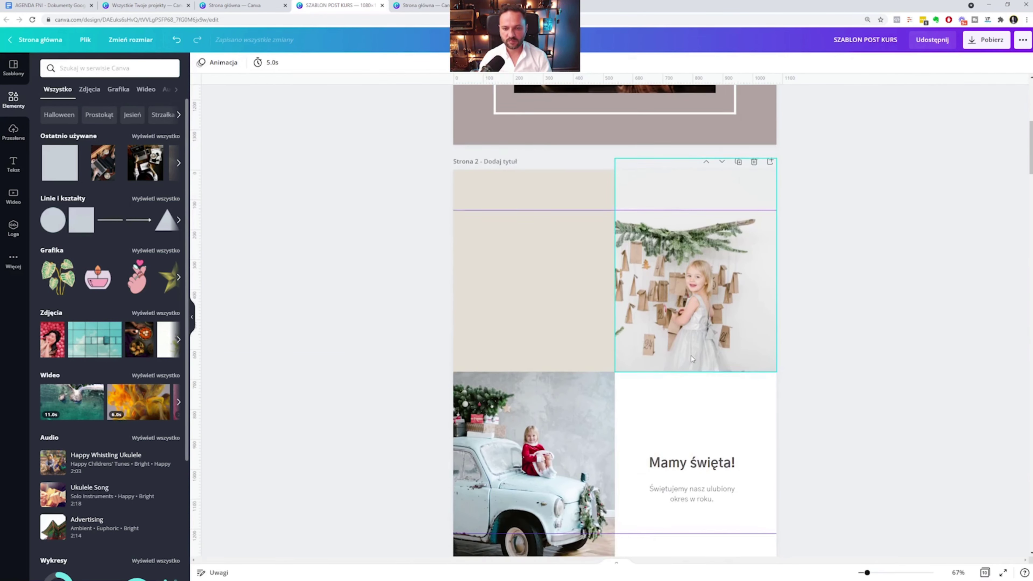
{"action": "scroll", "coordinate": [689, 334], "scroll_direction": "down", "scroll_amount": 4}
{"action": "scroll", "coordinate": [666, 285], "scroll_direction": "down", "scroll_amount": 2}
{"action": "scroll", "coordinate": [664, 315], "scroll_direction": "down", "scroll_amount": 4}
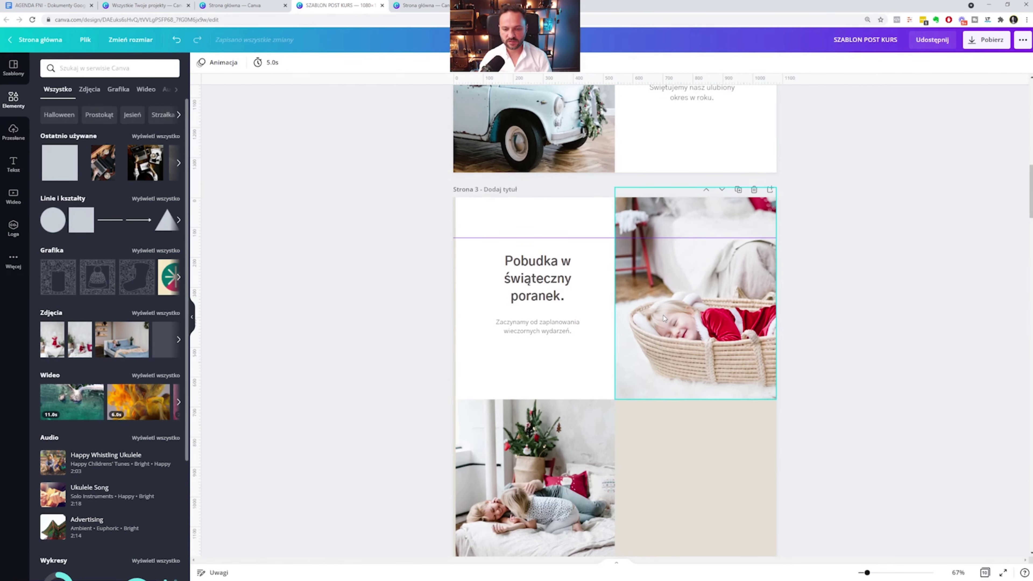
{"action": "scroll", "coordinate": [665, 314], "scroll_direction": "down", "scroll_amount": 7}
{"action": "scroll", "coordinate": [760, 429], "scroll_direction": "down", "scroll_amount": 3}
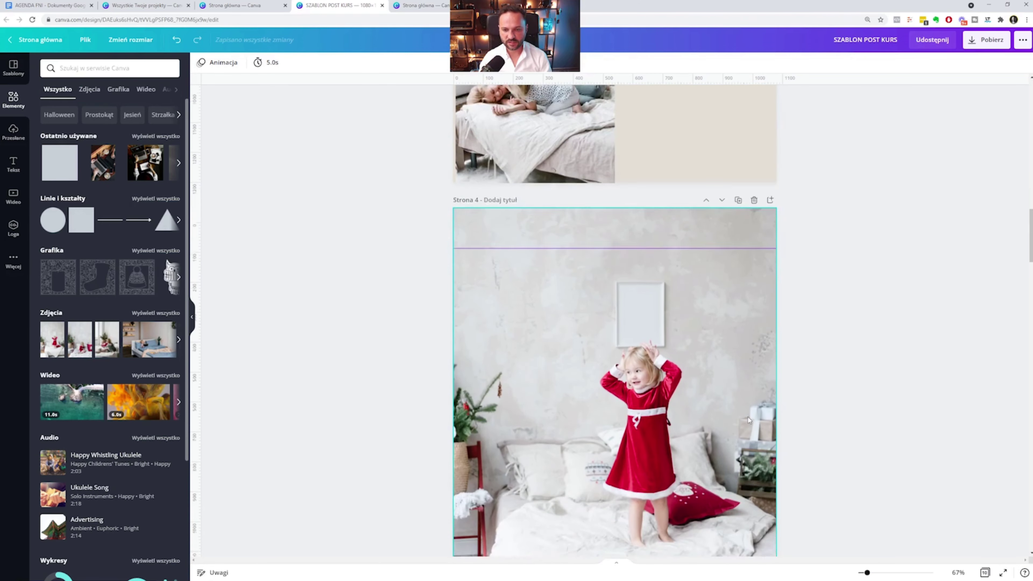
{"action": "scroll", "coordinate": [569, 213], "scroll_direction": "up", "scroll_amount": 10}
Shift the page 3 heading and subtitle up, then move them back down.
{"action": "left_click_drag", "start_coordinate": [569, 213], "coordinate": [572, 177]}
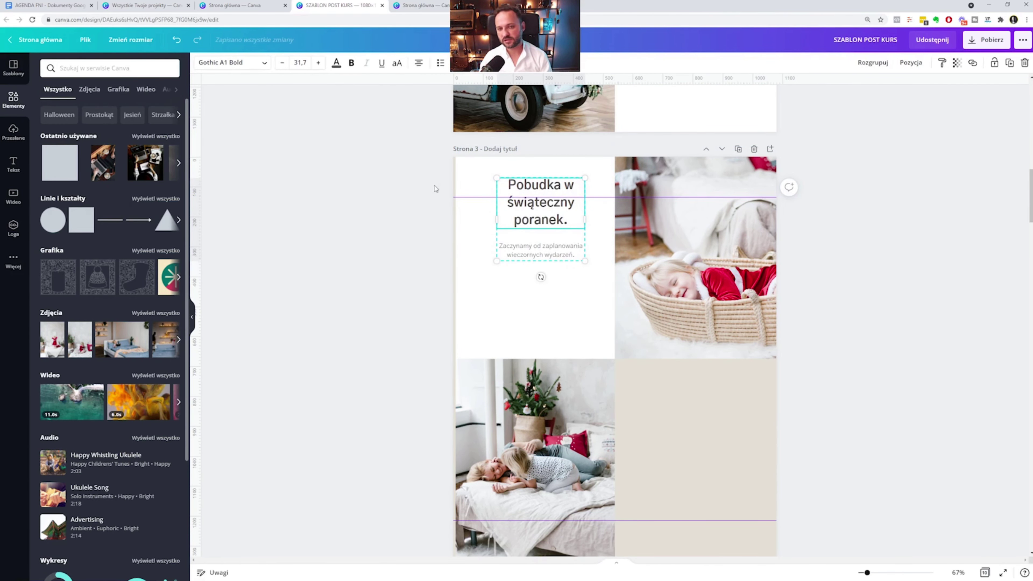
{"action": "left_click_drag", "start_coordinate": [537, 271], "coordinate": [535, 306]}
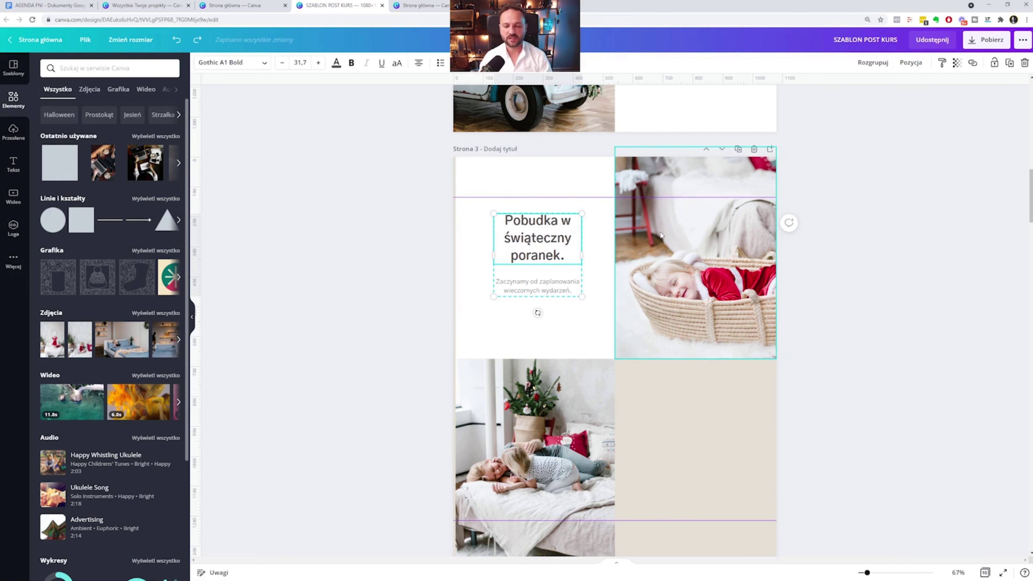
{"action": "scroll", "coordinate": [726, 244], "scroll_direction": "up", "scroll_amount": 2}
{"action": "left_click", "coordinate": [929, 267]}
{"action": "scroll", "coordinate": [810, 212], "scroll_direction": "up", "scroll_amount": 4}
Enlarge the 'Mamy święta!' text group (heading 32.8 to 49.3) and centre it.
{"action": "left_click", "coordinate": [708, 266]}
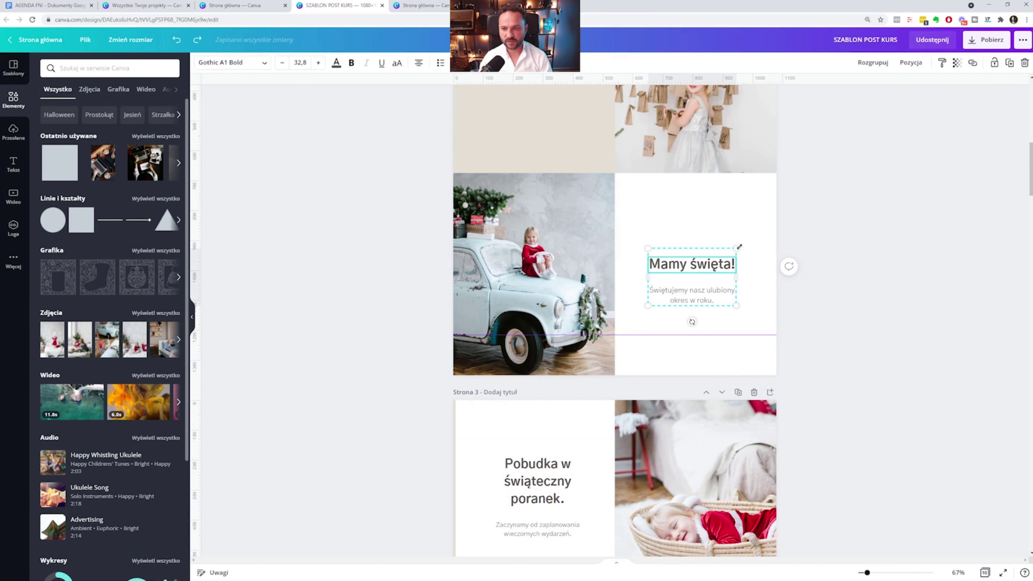
{"action": "left_click_drag", "start_coordinate": [736, 249], "coordinate": [779, 220]}
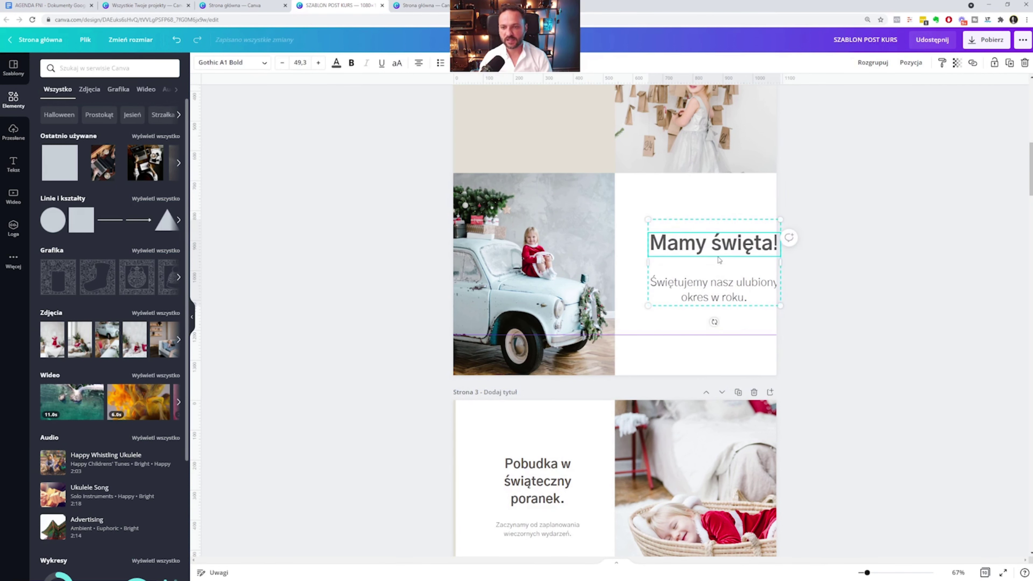
{"action": "left_click_drag", "start_coordinate": [715, 261], "coordinate": [697, 262]}
{"action": "left_click", "coordinate": [664, 213]}
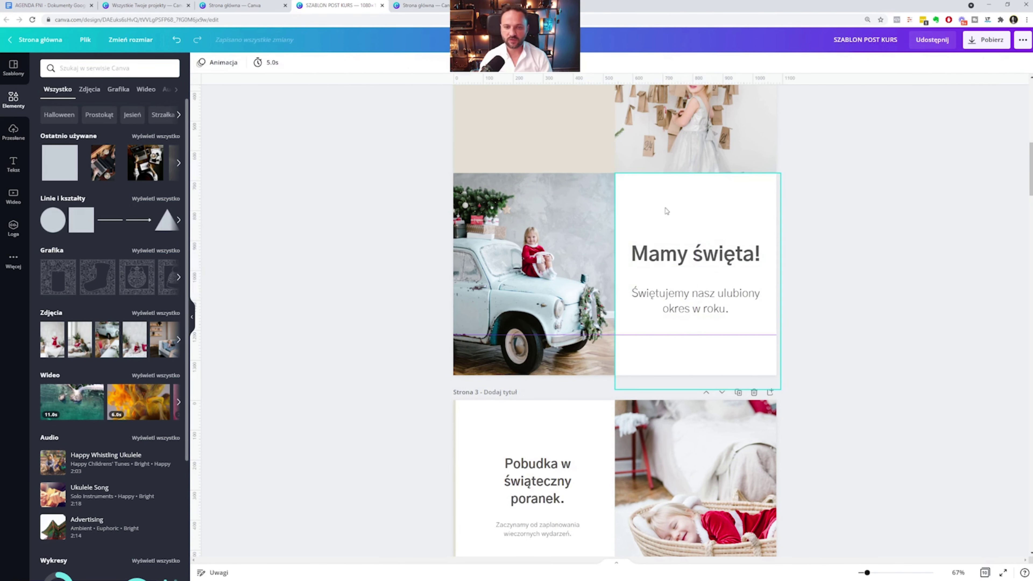
{"action": "scroll", "coordinate": [661, 211], "scroll_direction": "up", "scroll_amount": 5}
{"action": "scroll", "coordinate": [658, 206], "scroll_direction": "up", "scroll_amount": 8}
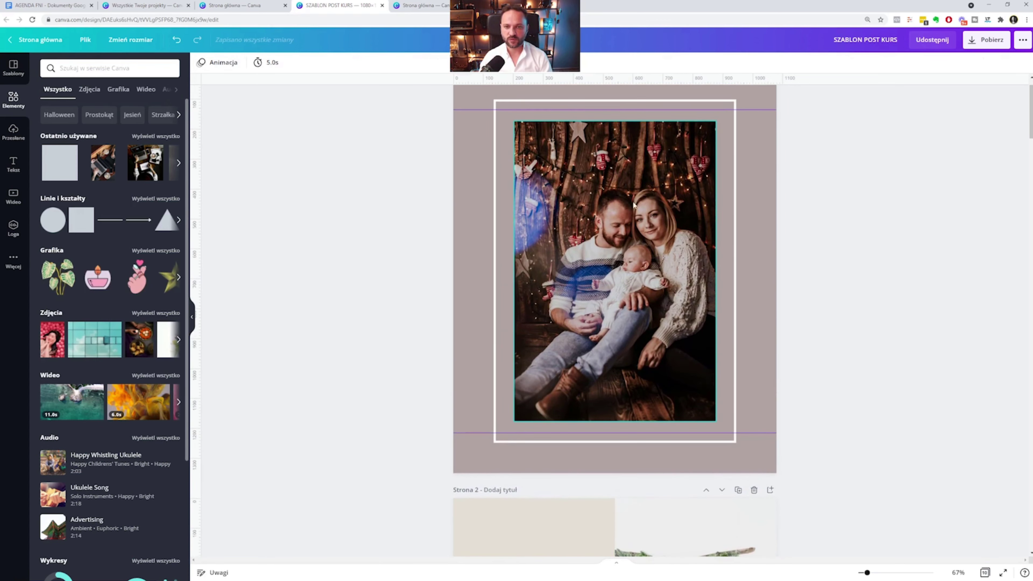
{"action": "scroll", "coordinate": [572, 203], "scroll_direction": "down", "scroll_amount": 3}
{"action": "scroll", "coordinate": [571, 203], "scroll_direction": "down", "scroll_amount": 5}
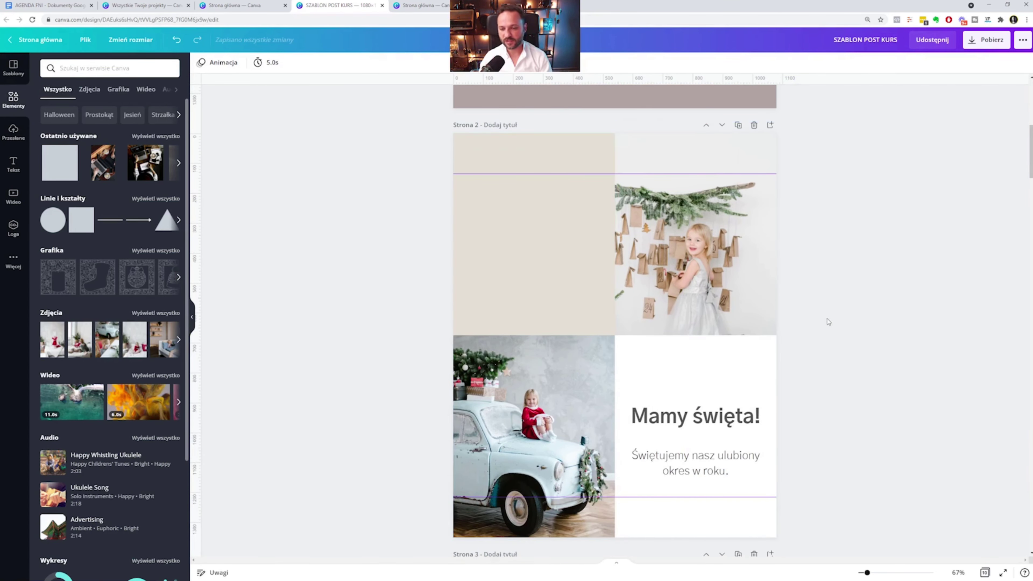
{"action": "scroll", "coordinate": [849, 317], "scroll_direction": "down", "scroll_amount": 2}
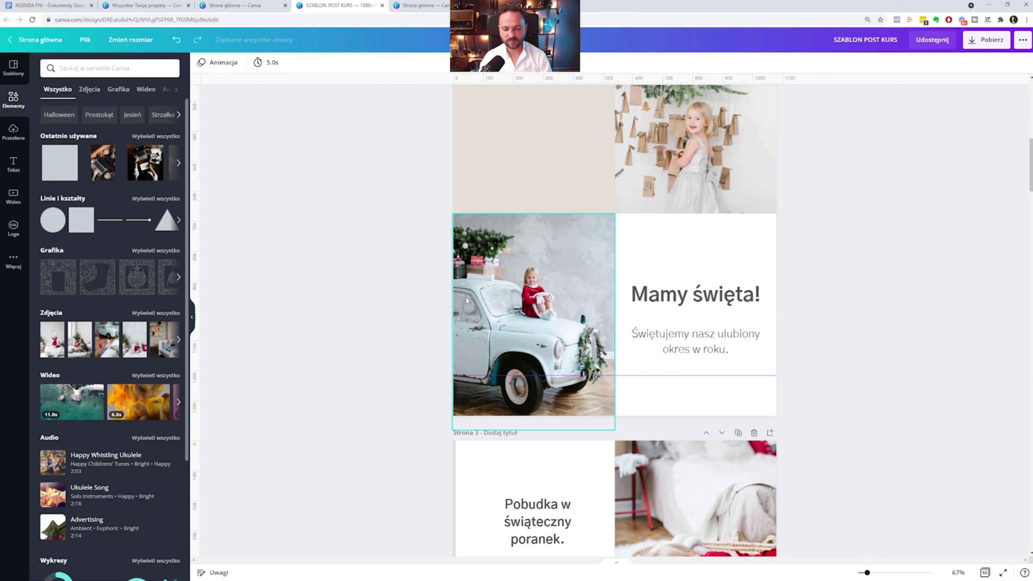
{"action": "left_click", "coordinate": [13, 131]}
{"action": "scroll", "coordinate": [122, 326], "scroll_direction": "down", "scroll_amount": 5}
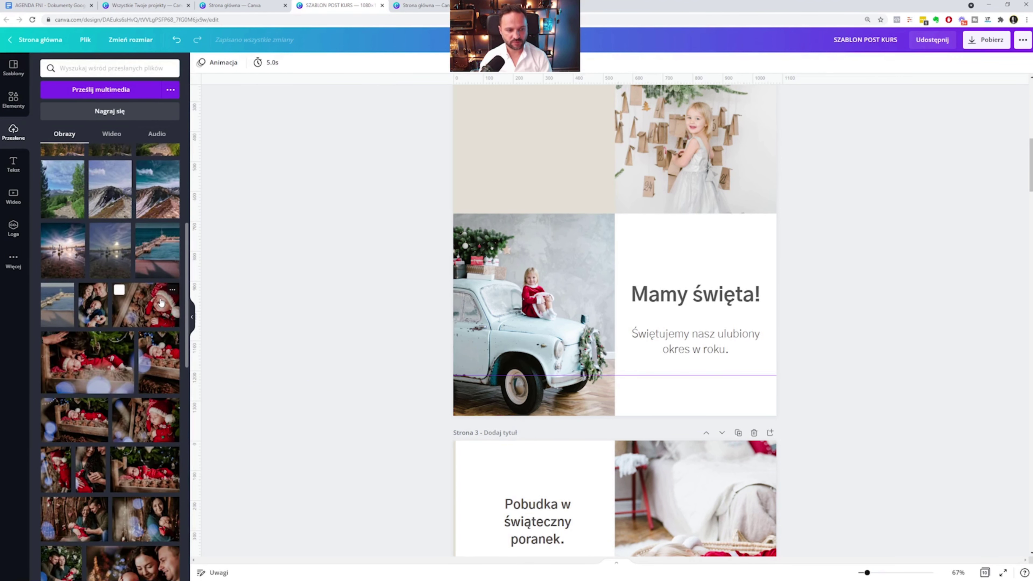
{"action": "scroll", "coordinate": [161, 302], "scroll_direction": "down", "scroll_amount": 2}
{"action": "scroll", "coordinate": [155, 310], "scroll_direction": "down", "scroll_amount": 1}
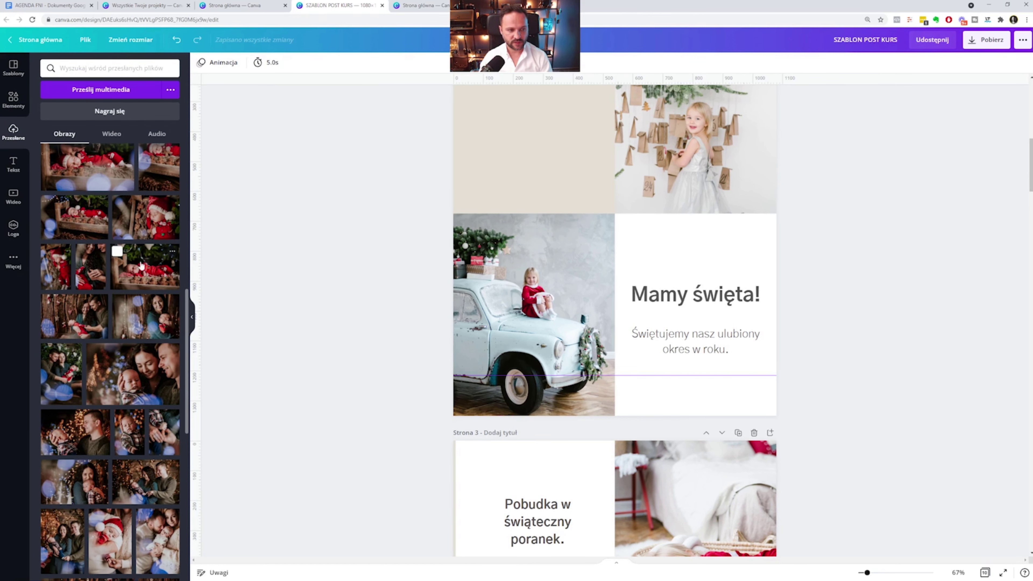
{"action": "left_click_drag", "start_coordinate": [61, 268], "coordinate": [468, 277]}
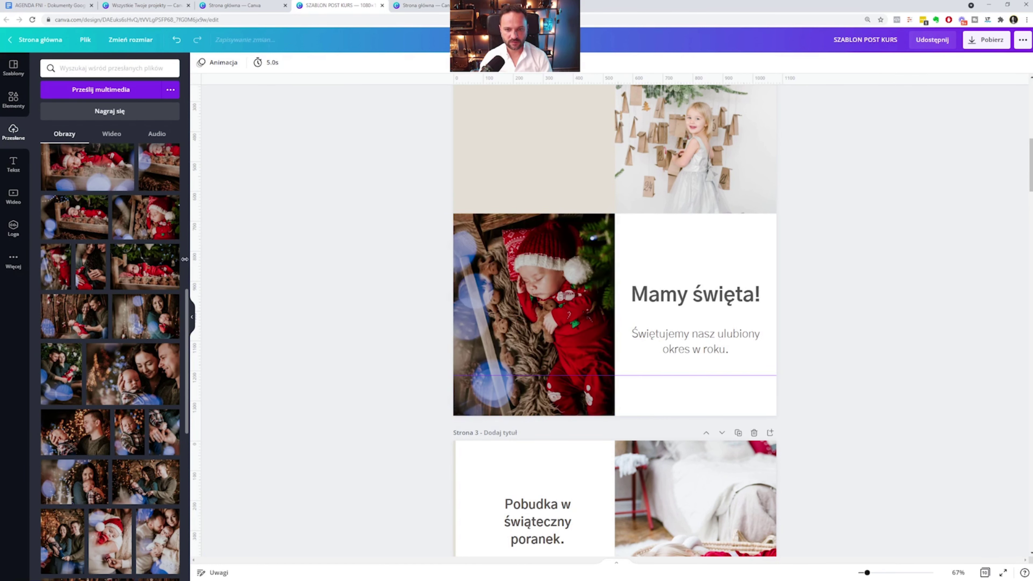
{"action": "mouse_move", "coordinate": [145, 216]}
{"action": "left_click_drag", "start_coordinate": [154, 221], "coordinate": [652, 165]}
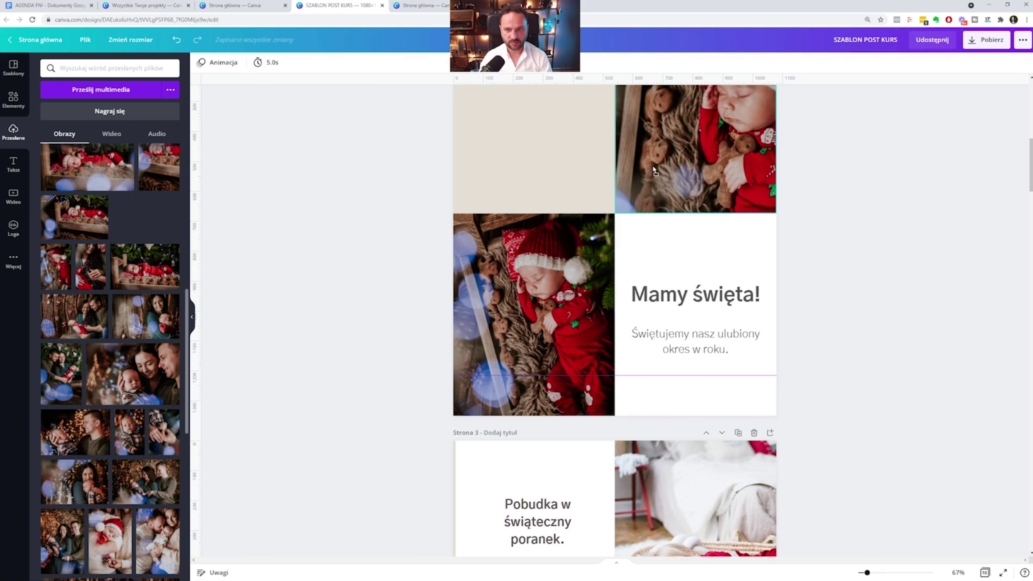
{"action": "scroll", "coordinate": [701, 289], "scroll_direction": "up", "scroll_amount": 3}
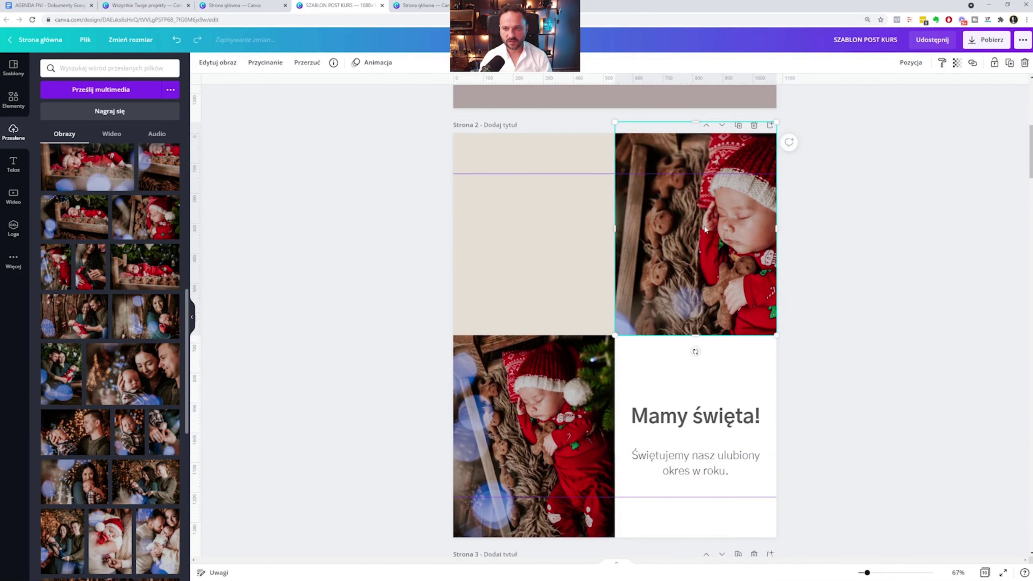
{"action": "double_click", "coordinate": [692, 235]}
{"action": "left_click_drag", "start_coordinate": [687, 236], "coordinate": [662, 235]}
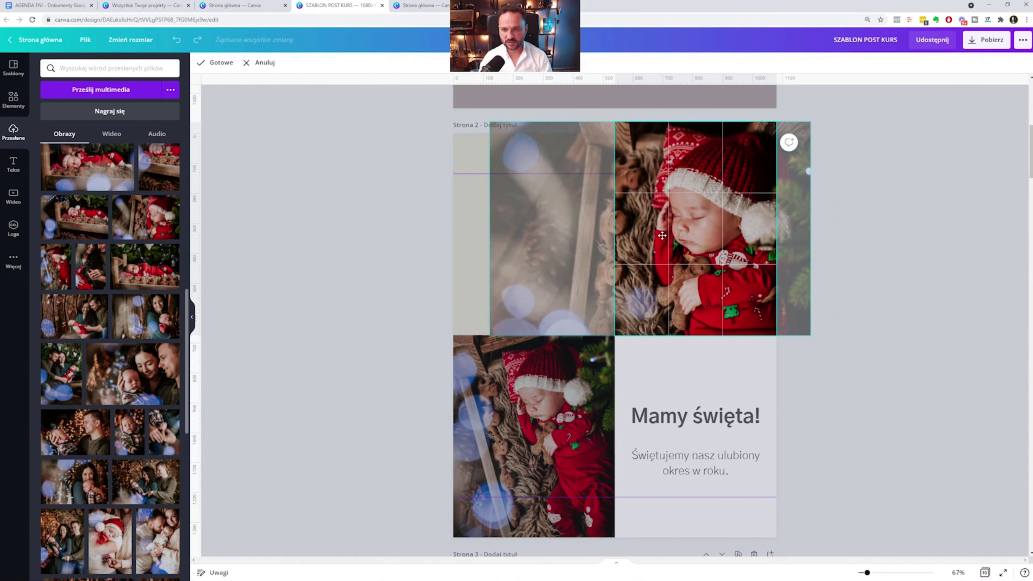
{"action": "left_click", "coordinate": [902, 226]}
{"action": "scroll", "coordinate": [600, 399], "scroll_direction": "down", "scroll_amount": 1}
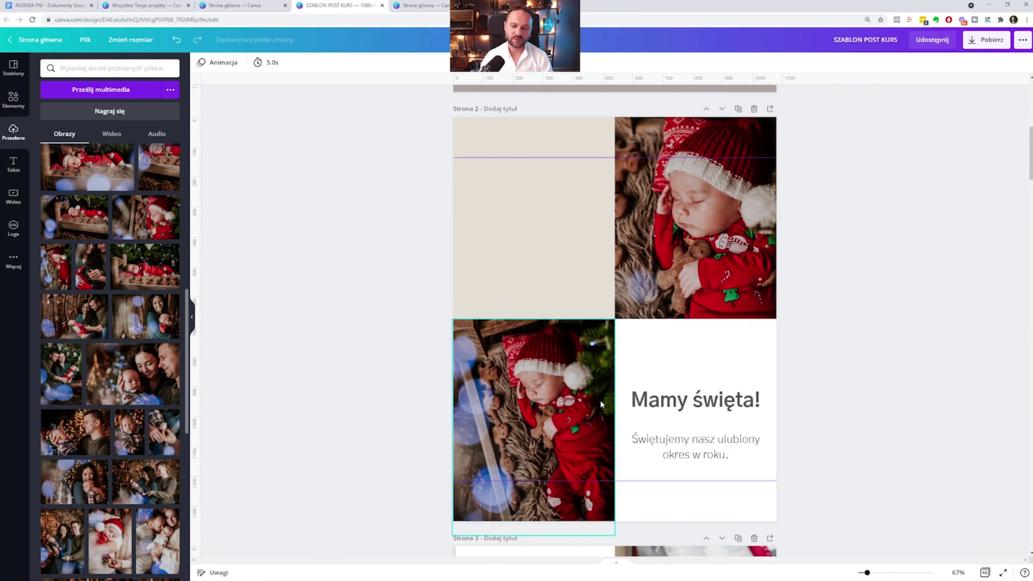
{"action": "scroll", "coordinate": [314, 253], "scroll_direction": "up", "scroll_amount": 3}
{"action": "scroll", "coordinate": [312, 252], "scroll_direction": "up", "scroll_amount": 3}
{"action": "scroll", "coordinate": [309, 252], "scroll_direction": "up", "scroll_amount": 3}
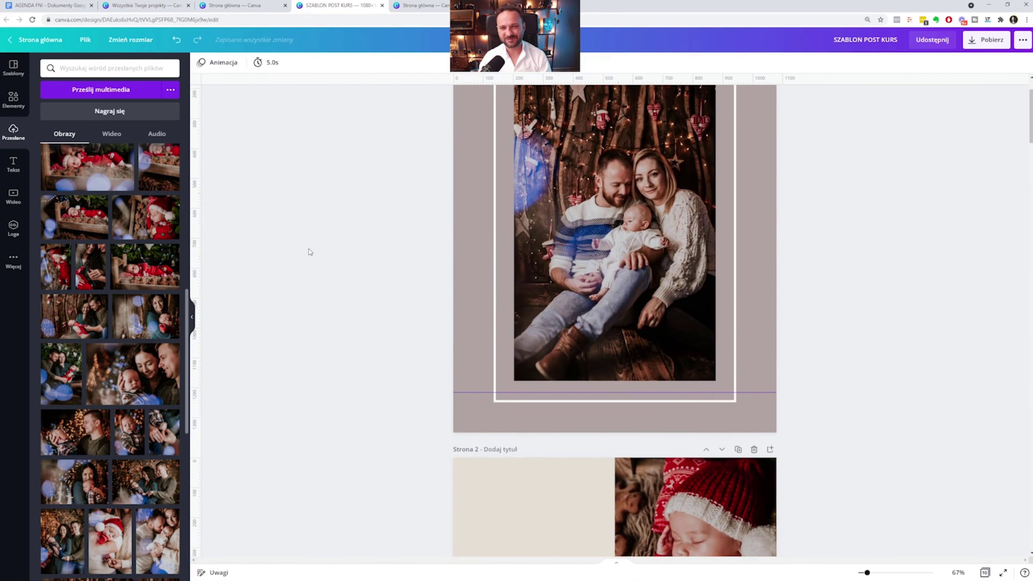
{"action": "scroll", "coordinate": [310, 251], "scroll_direction": "up", "scroll_amount": 2}
{"action": "scroll", "coordinate": [480, 239], "scroll_direction": "down", "scroll_amount": 4}
{"action": "scroll", "coordinate": [501, 241], "scroll_direction": "down", "scroll_amount": 3}
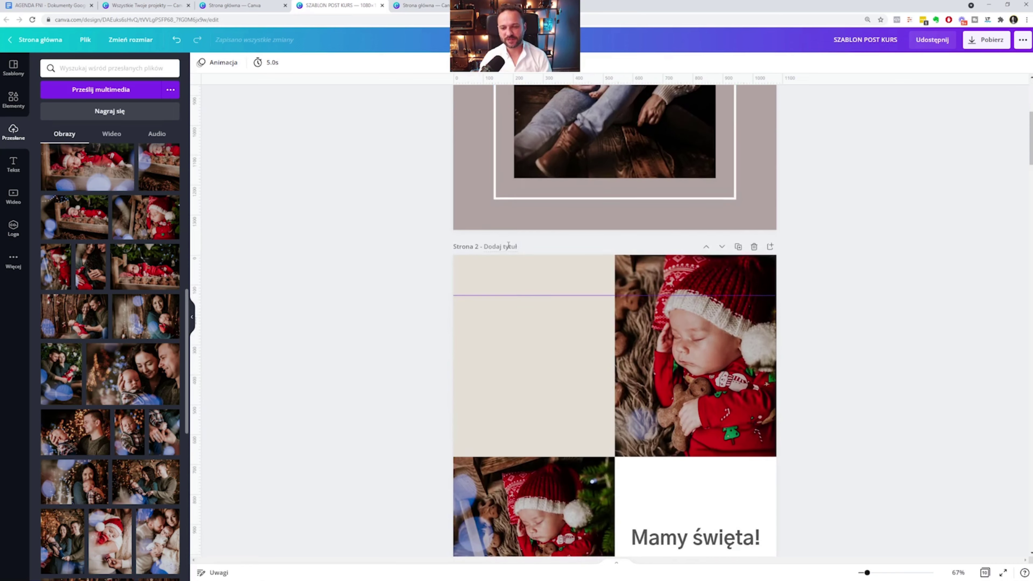
{"action": "scroll", "coordinate": [507, 244], "scroll_direction": "down", "scroll_amount": 4}
{"action": "scroll", "coordinate": [510, 245], "scroll_direction": "down", "scroll_amount": 1}
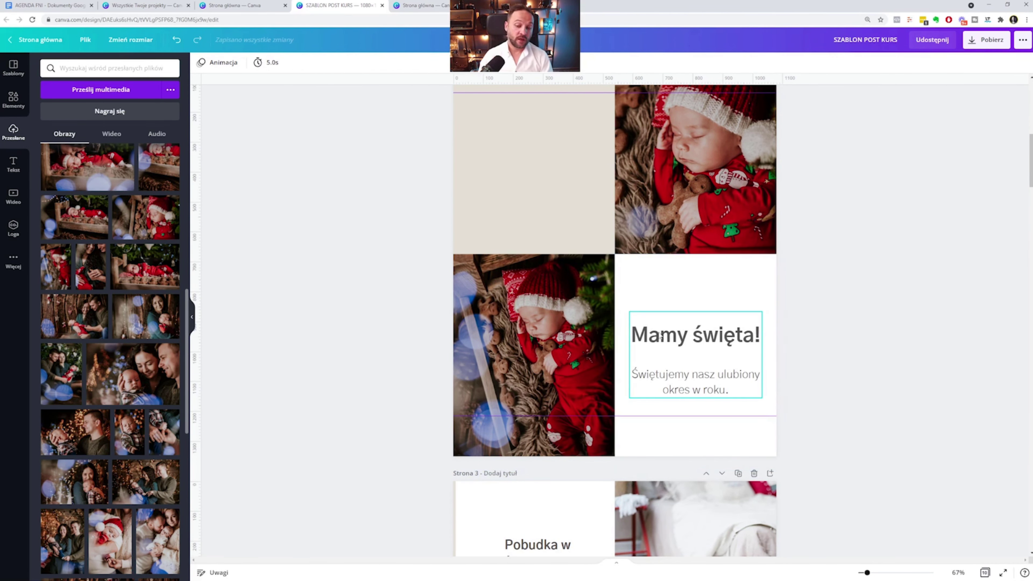
{"action": "left_click", "coordinate": [709, 344]}
{"action": "double_click", "coordinate": [709, 344]}
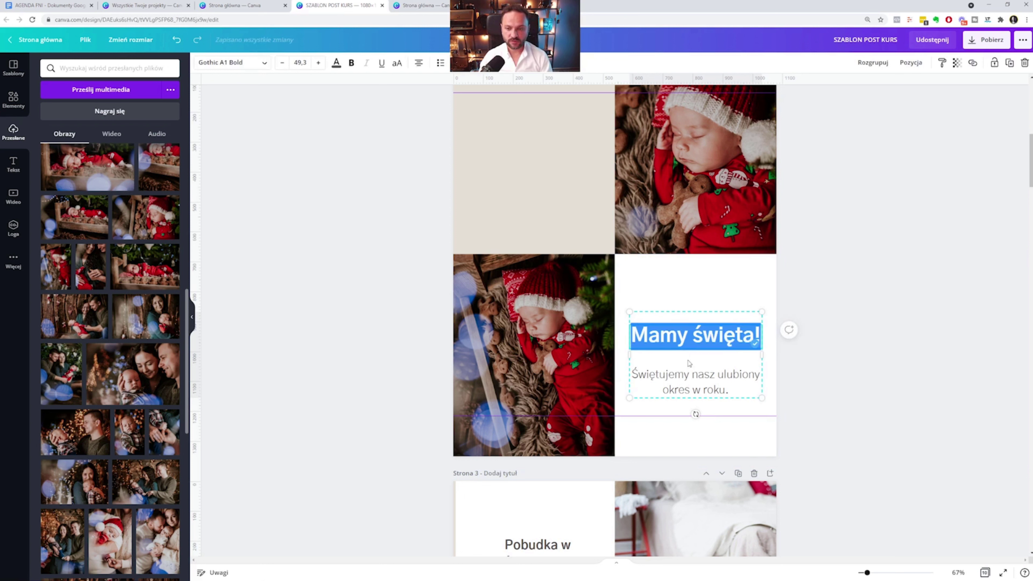
{"action": "left_click", "coordinate": [700, 387]}
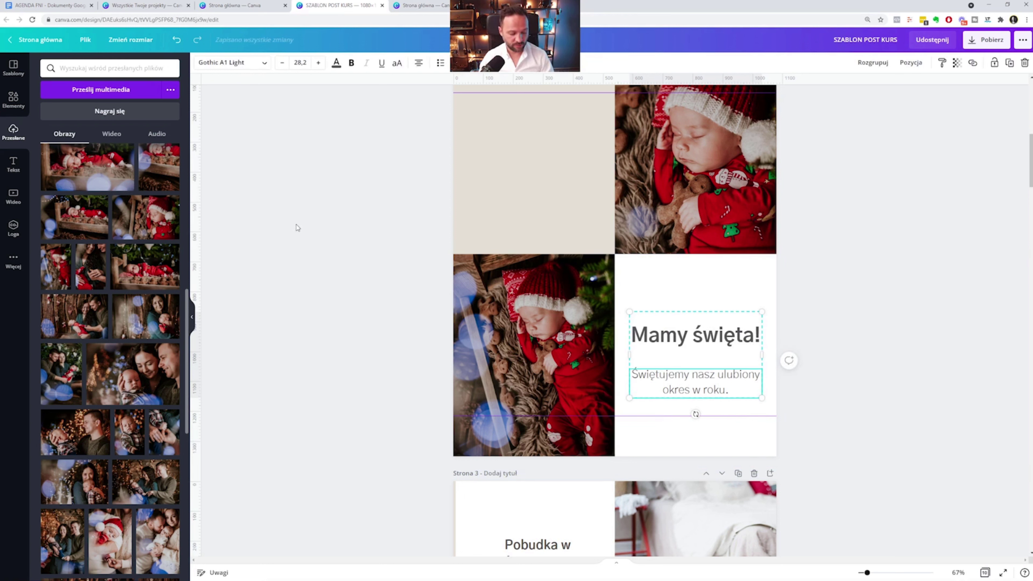
{"action": "left_click", "coordinate": [890, 156]}
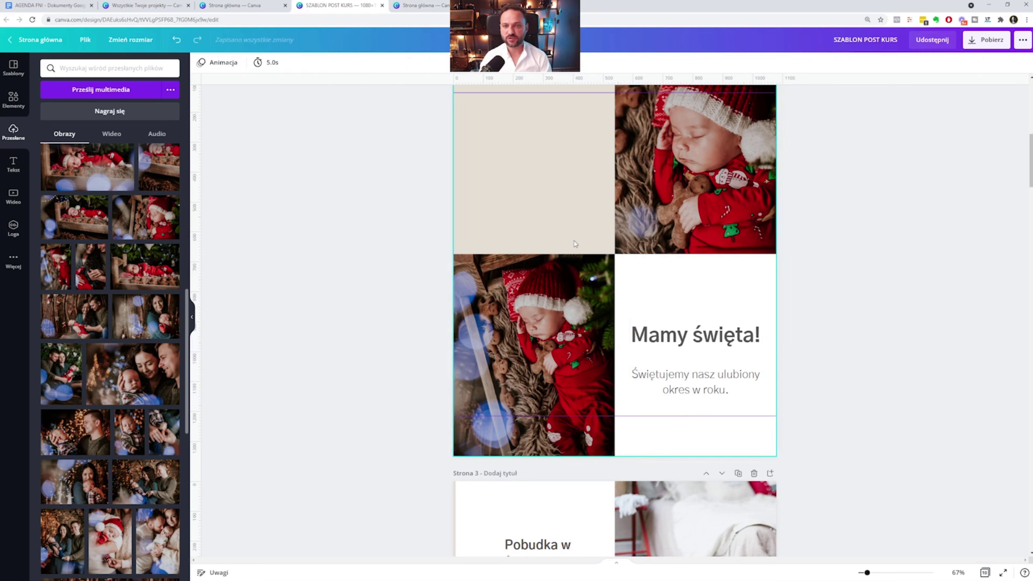
{"action": "scroll", "coordinate": [573, 243], "scroll_direction": "up", "scroll_amount": 5}
{"action": "scroll", "coordinate": [573, 243], "scroll_direction": "up", "scroll_amount": 3}
{"action": "scroll", "coordinate": [573, 243], "scroll_direction": "up", "scroll_amount": 3}
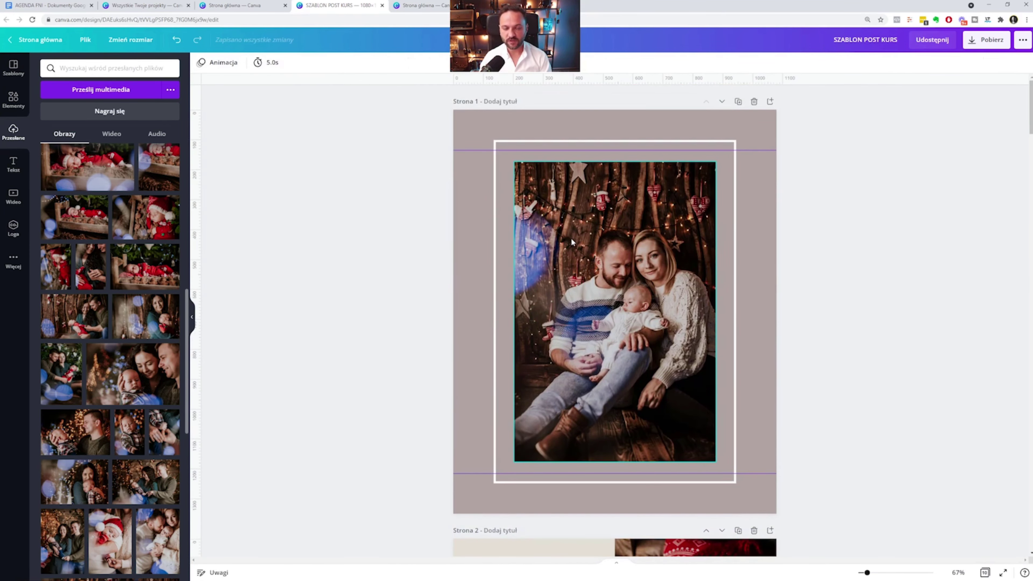
{"action": "scroll", "coordinate": [572, 240], "scroll_direction": "down", "scroll_amount": 6}
{"action": "scroll", "coordinate": [571, 240], "scroll_direction": "down", "scroll_amount": 5}
{"action": "scroll", "coordinate": [572, 239], "scroll_direction": "down", "scroll_amount": 9}
{"action": "scroll", "coordinate": [570, 240], "scroll_direction": "down", "scroll_amount": 3}
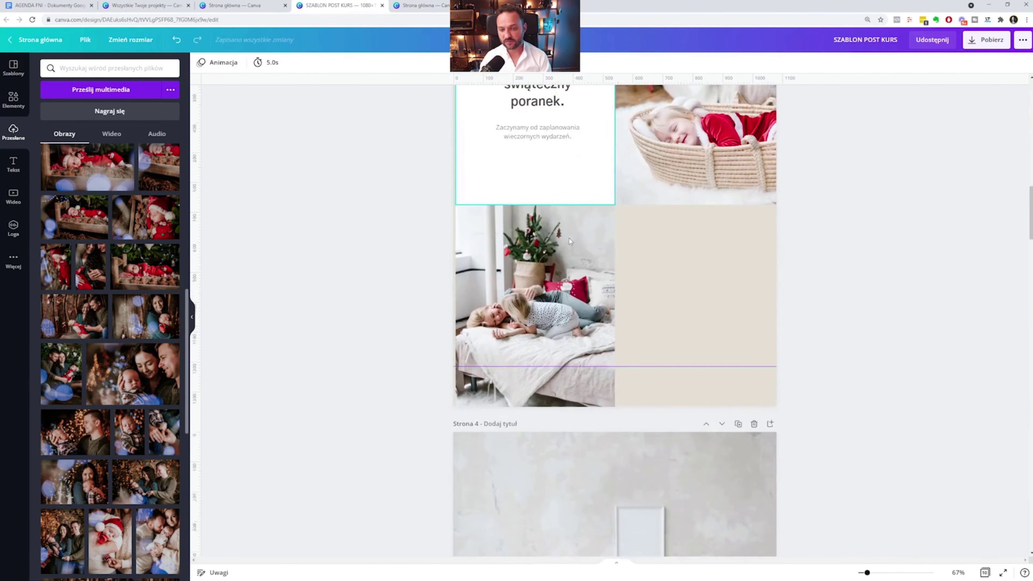
{"action": "scroll", "coordinate": [570, 239], "scroll_direction": "down", "scroll_amount": 6}
{"action": "scroll", "coordinate": [569, 239], "scroll_direction": "down", "scroll_amount": 5}
{"action": "scroll", "coordinate": [569, 242], "scroll_direction": "down", "scroll_amount": 3}
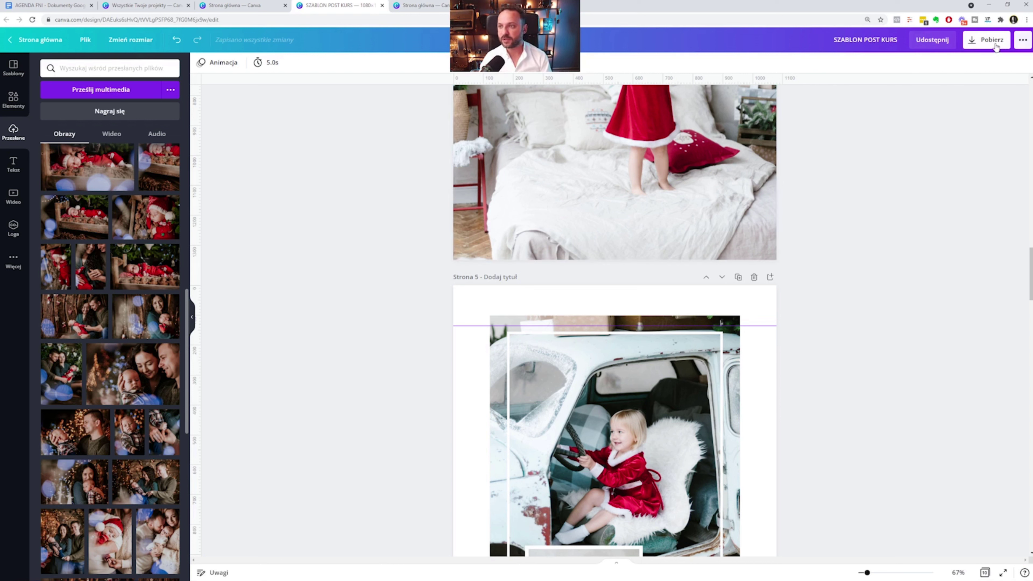
Export all 10 pages of the design as PNG images, delivered as a zip.
{"action": "left_click", "coordinate": [981, 41]}
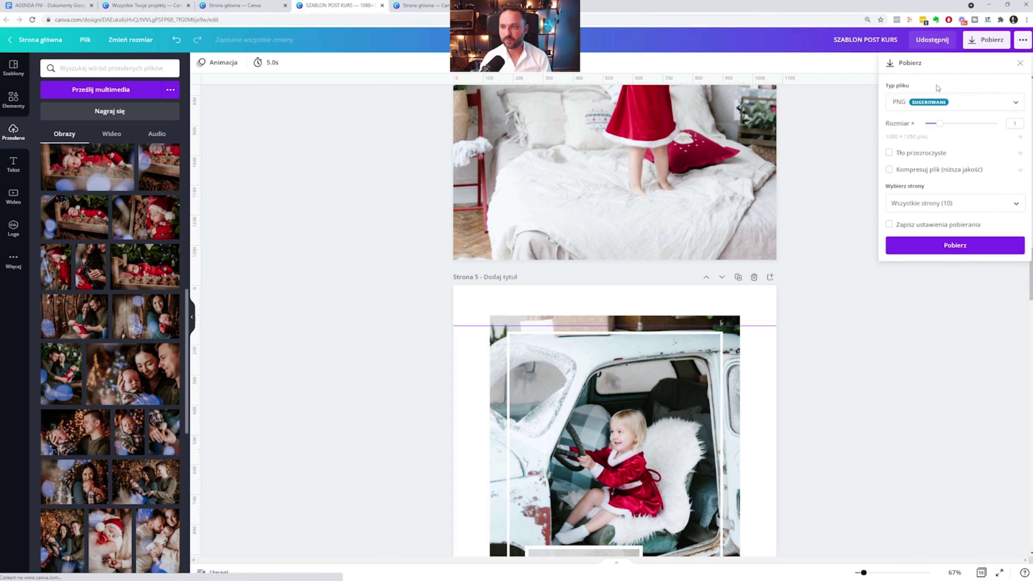
{"action": "left_click", "coordinate": [988, 107]}
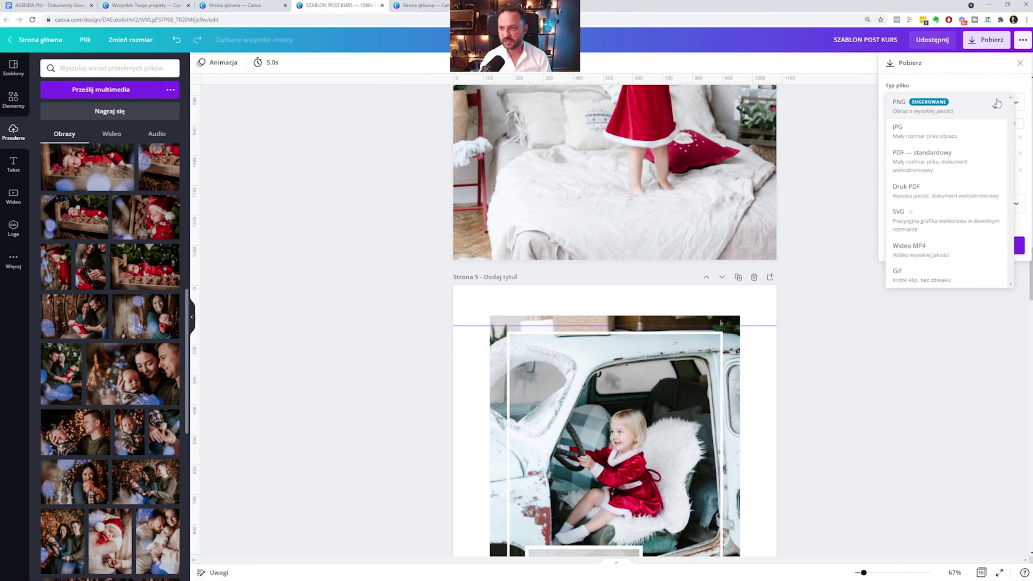
{"action": "left_click", "coordinate": [997, 104]}
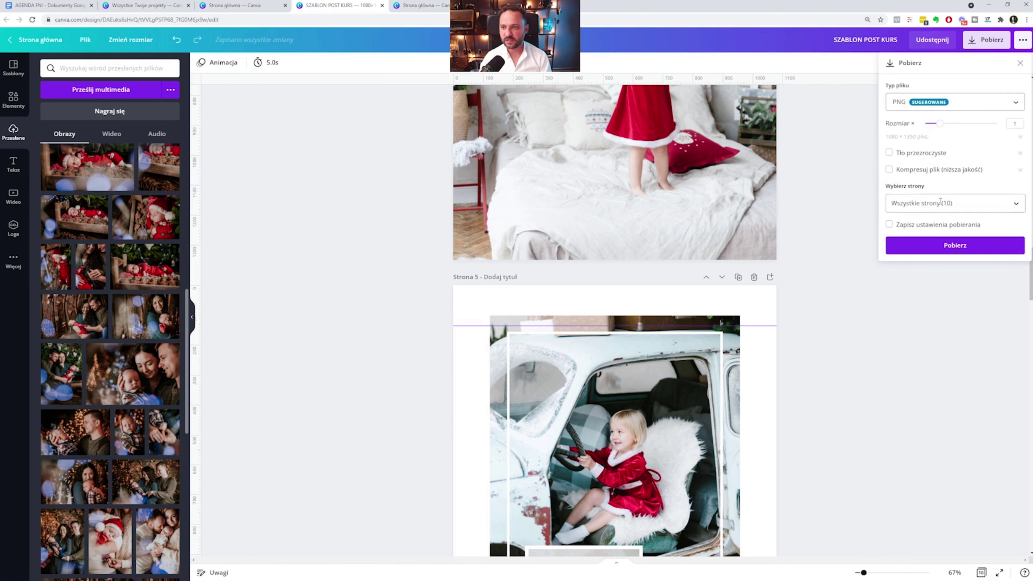
{"action": "left_click", "coordinate": [960, 246]}
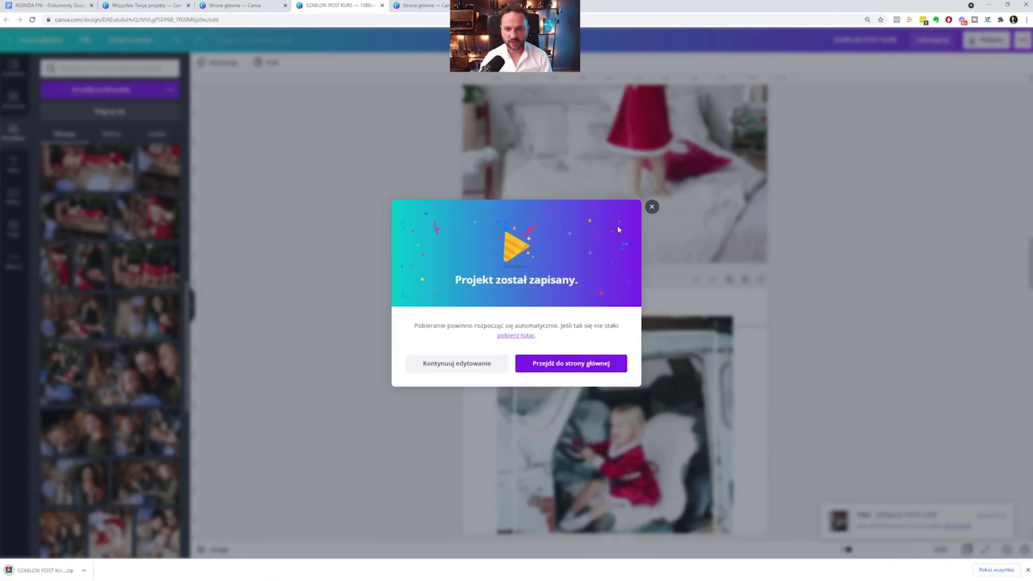
Show the downloaded zip in Downloads and create a new folder named POSTY there.
{"action": "left_click", "coordinate": [652, 207]}
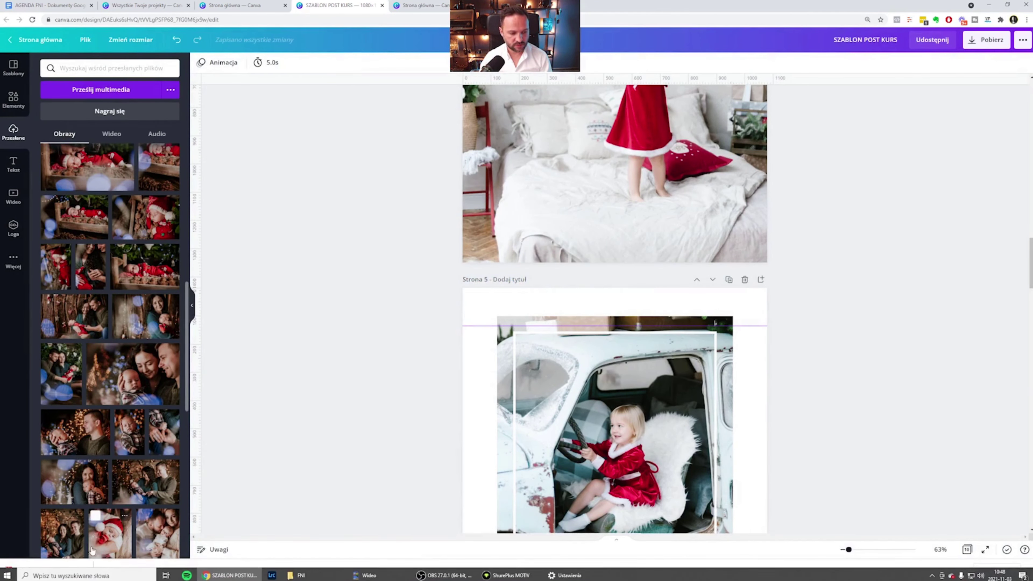
{"action": "left_click", "coordinate": [86, 570]}
{"action": "left_click", "coordinate": [107, 546]}
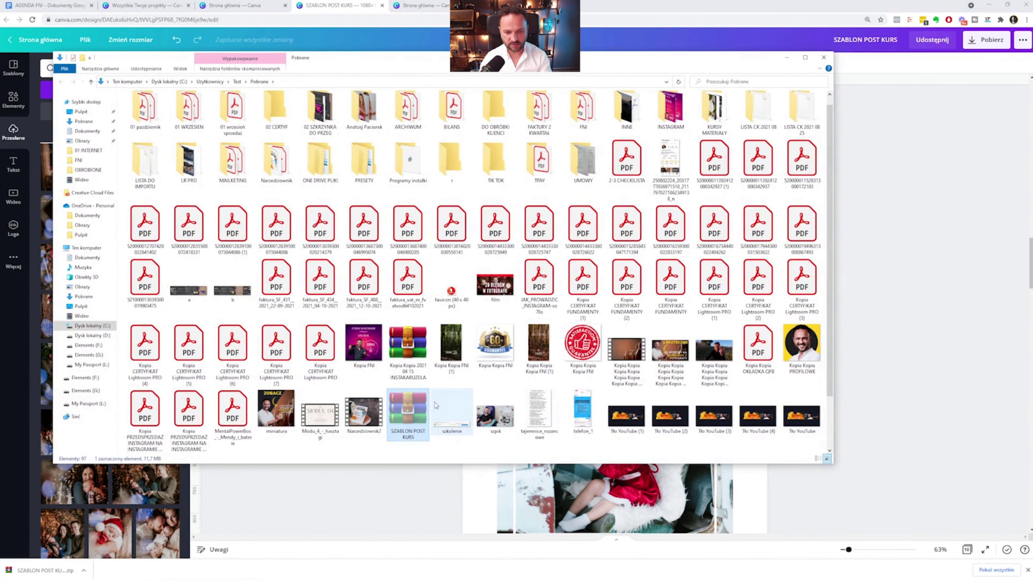
{"action": "right_click", "coordinate": [446, 447]}
{"action": "mouse_move", "coordinate": [484, 546]}
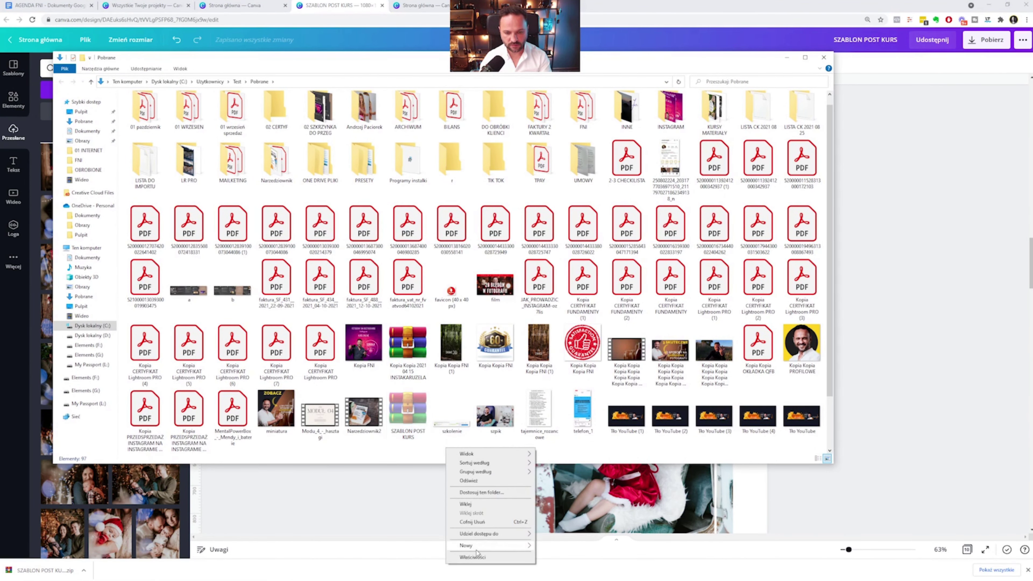
{"action": "left_click", "coordinate": [581, 488]}
{"action": "type", "text": "POSTY"}
{"action": "key", "text": "Return"}
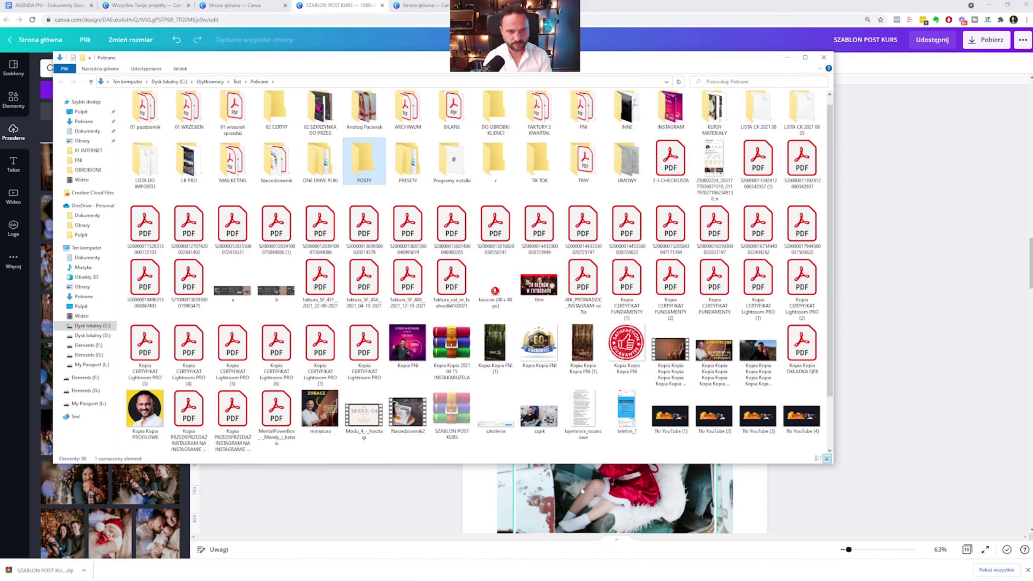
{"action": "key", "text": "Return"}
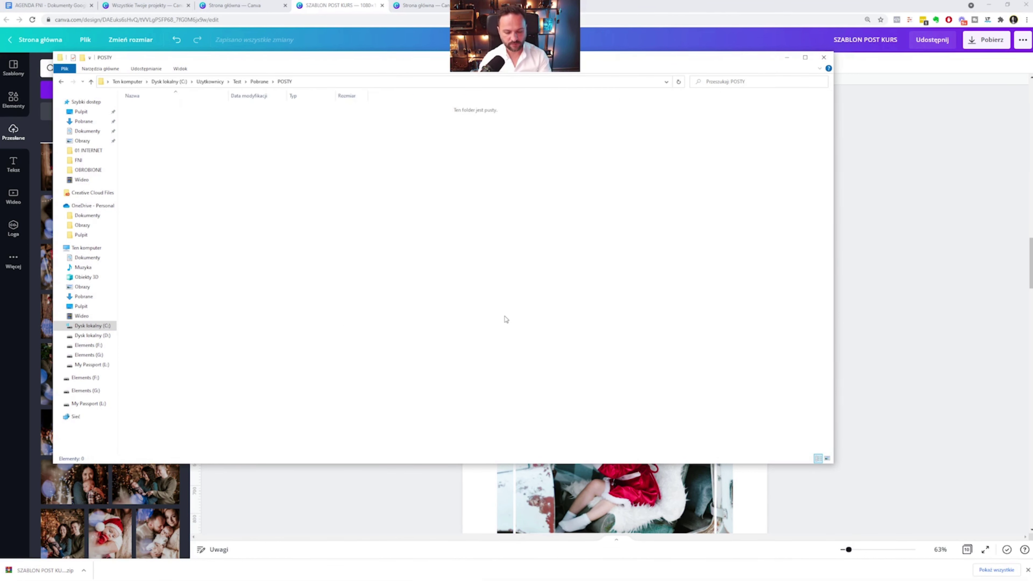
Paste the SZABLON POST KURS zip into POSTY, extract it, delete the zip, and view 1.png.
{"action": "key", "text": "ctrl+v"}
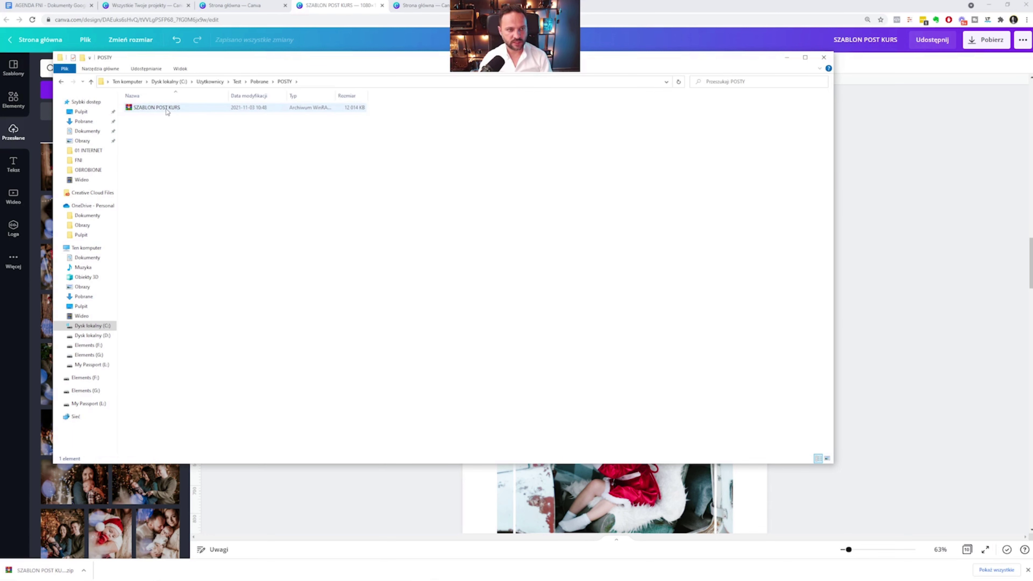
{"action": "left_click", "coordinate": [167, 108]}
{"action": "right_click", "coordinate": [166, 110]}
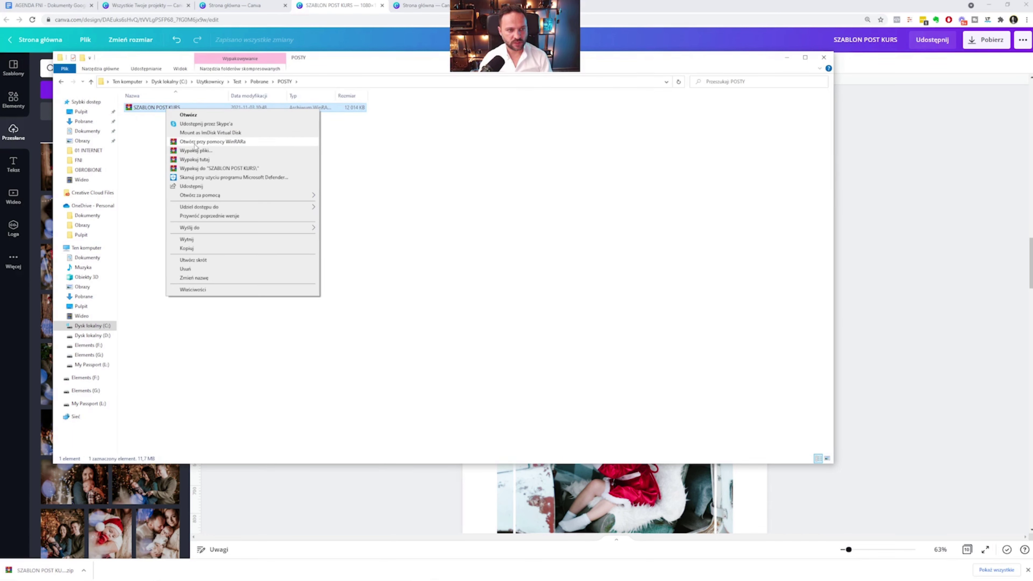
{"action": "left_click", "coordinate": [217, 159]}
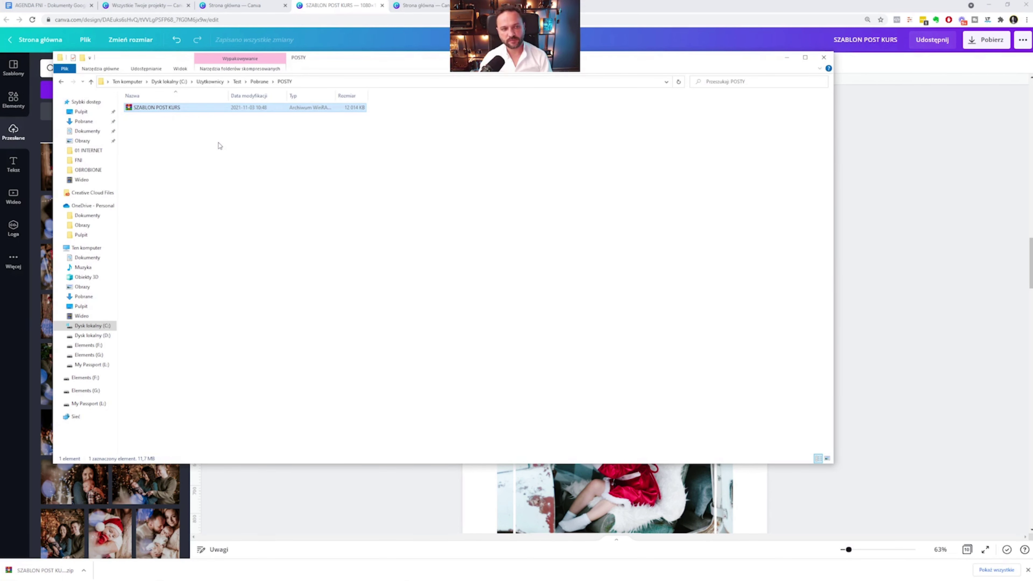
{"action": "key", "text": "Delete"}
{"action": "left_click", "coordinate": [151, 108]}
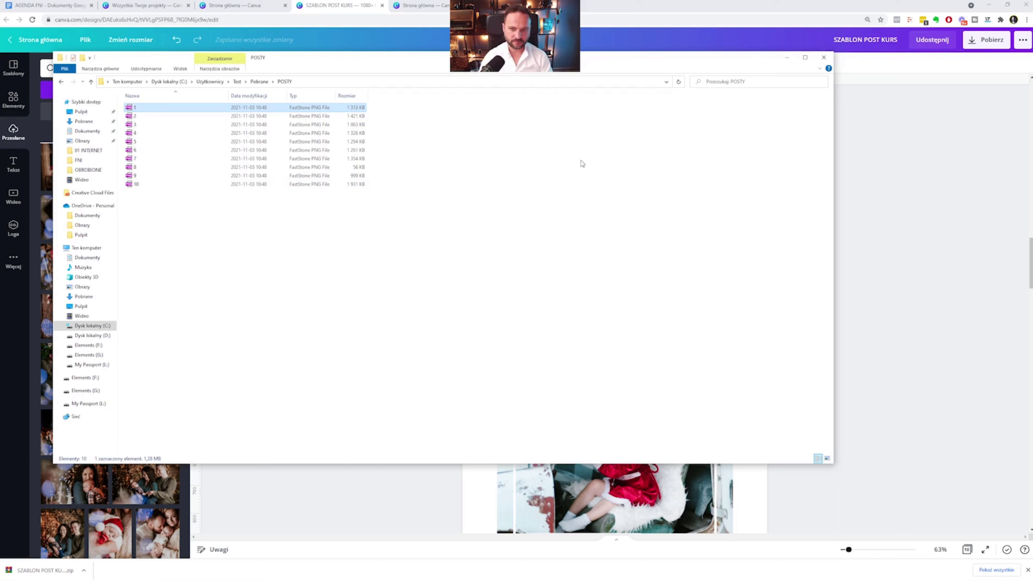
{"action": "key", "text": "Return"}
{"action": "key", "text": "Right"}
{"action": "key", "text": "Right"}
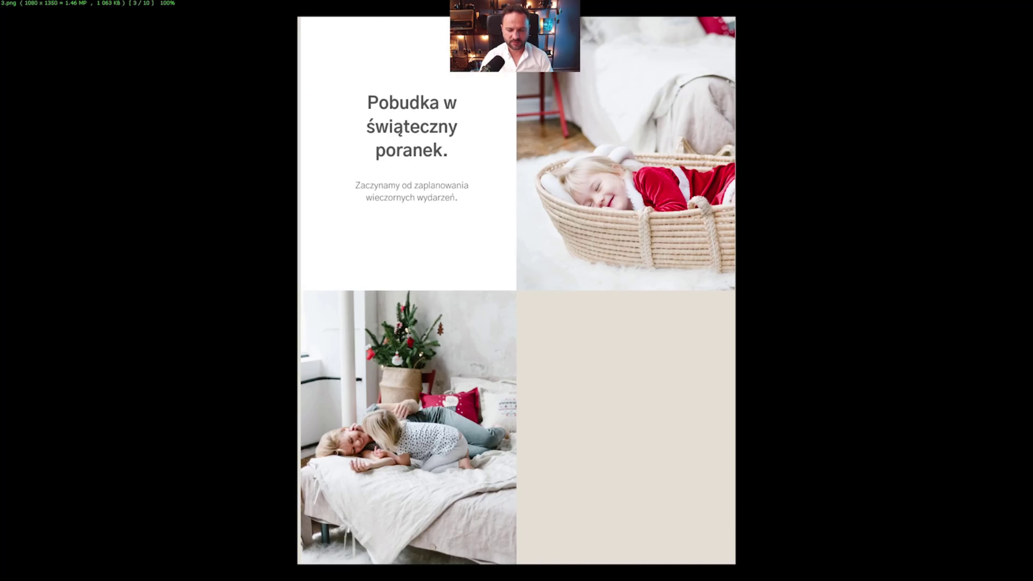
{"action": "key", "text": "Right"}
{"action": "key", "text": "Right"}
{"action": "key", "text": "Right"}
{"action": "key", "text": "Right"}
{"action": "key", "text": "Right"}
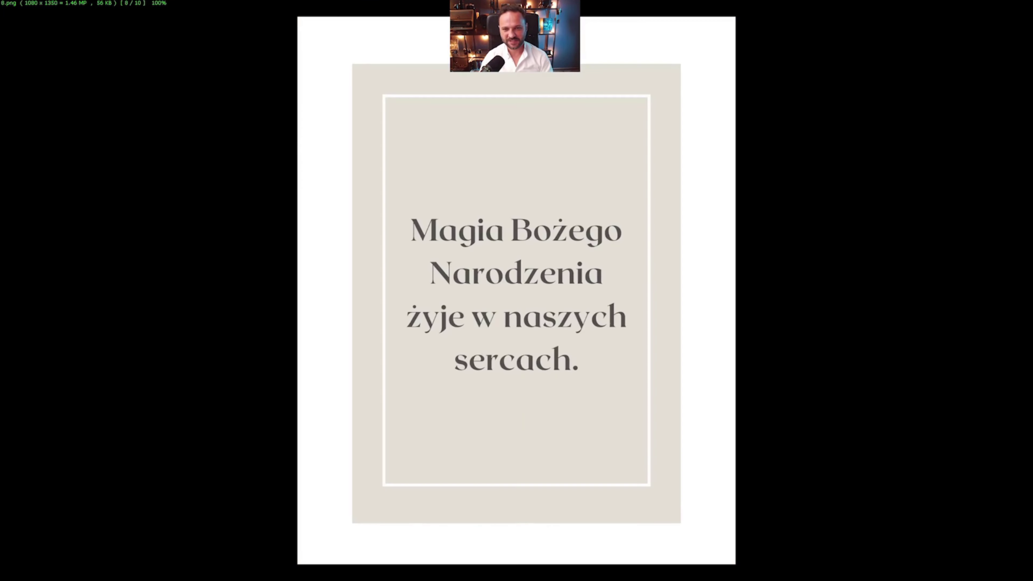
{"action": "key", "text": "Escape"}
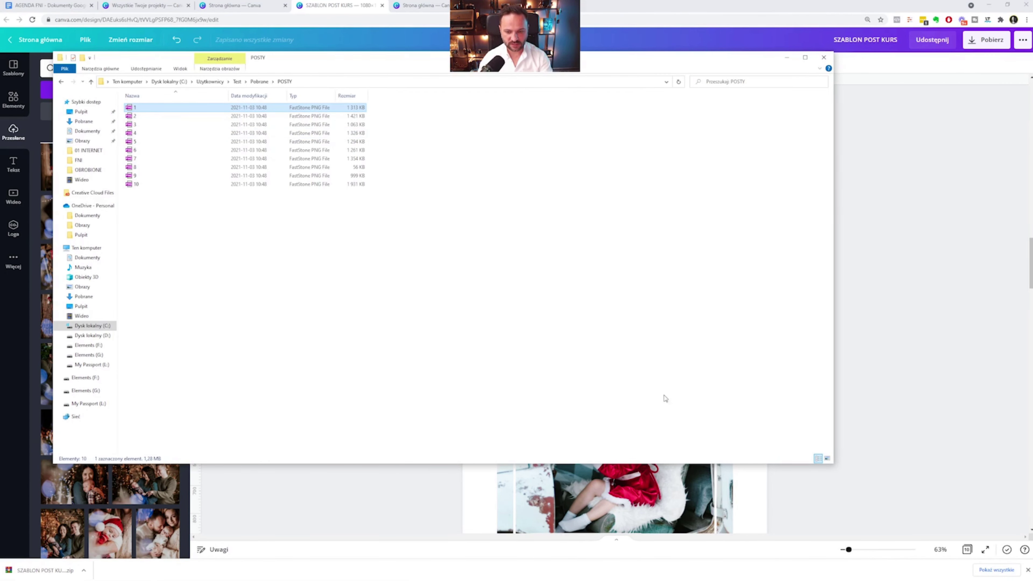
Scroll Canva's design down to page 10 and back to page 1, then restore the POSTY folder.
{"action": "left_click_drag", "start_coordinate": [1031, 262], "coordinate": [1031, 501]}
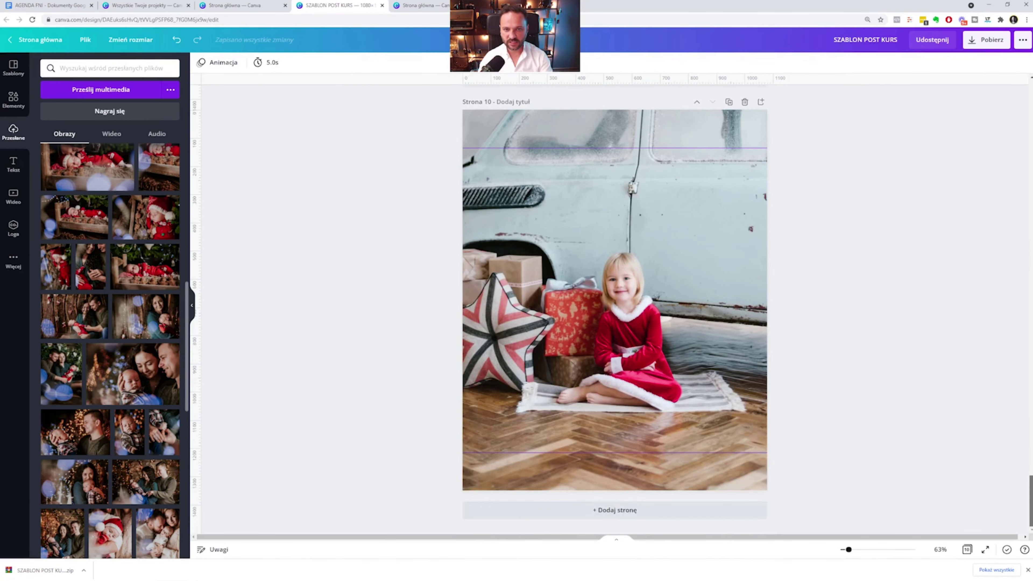
{"action": "left_click_drag", "start_coordinate": [1032, 501], "coordinate": [1031, 525]}
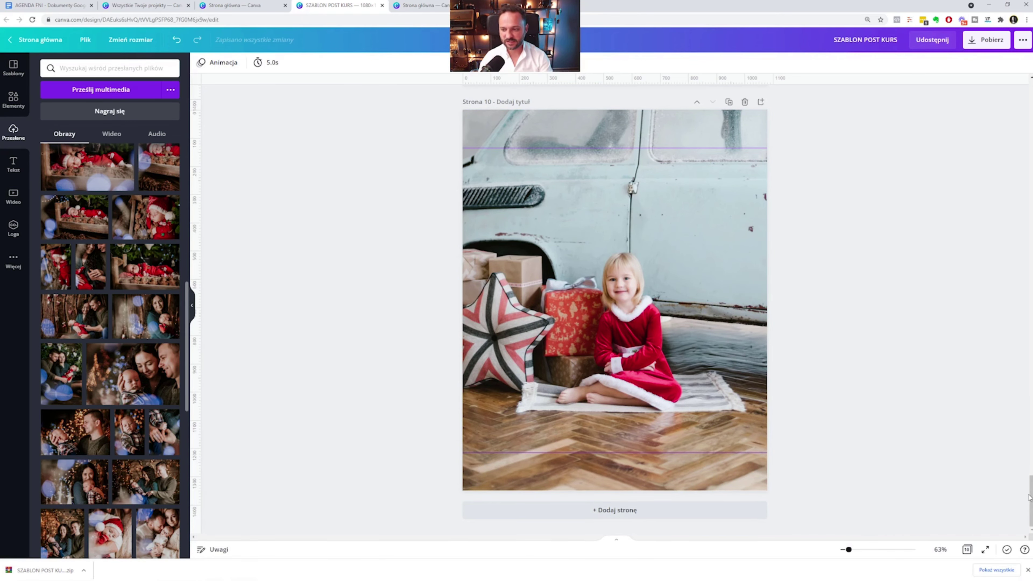
{"action": "left_click_drag", "start_coordinate": [1030, 497], "coordinate": [1029, 104]}
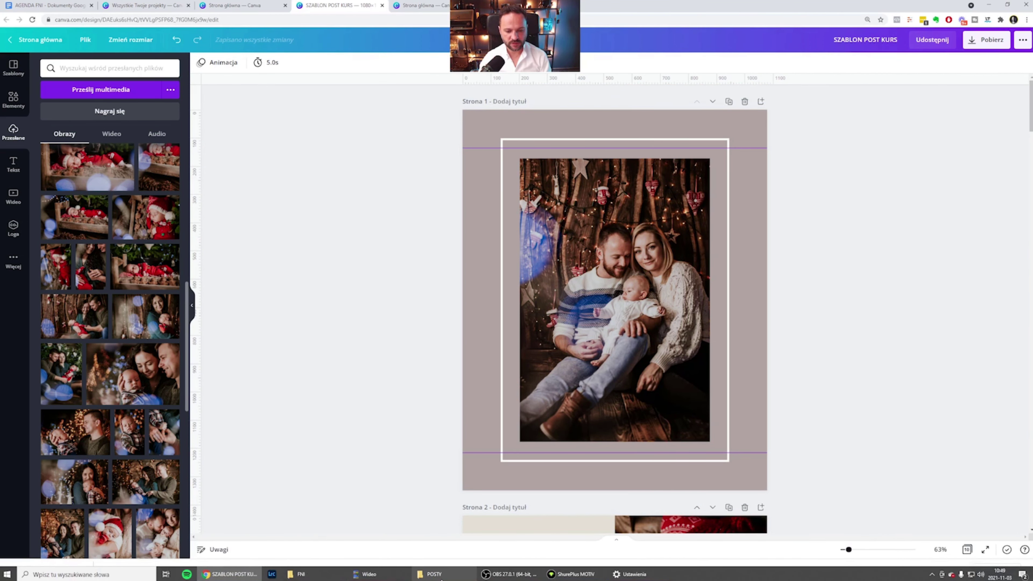
{"action": "left_click", "coordinate": [436, 575]}
Preview 1.png full-screen, then select all ten exported PNGs in POSTY.
{"action": "left_click", "coordinate": [144, 109]}
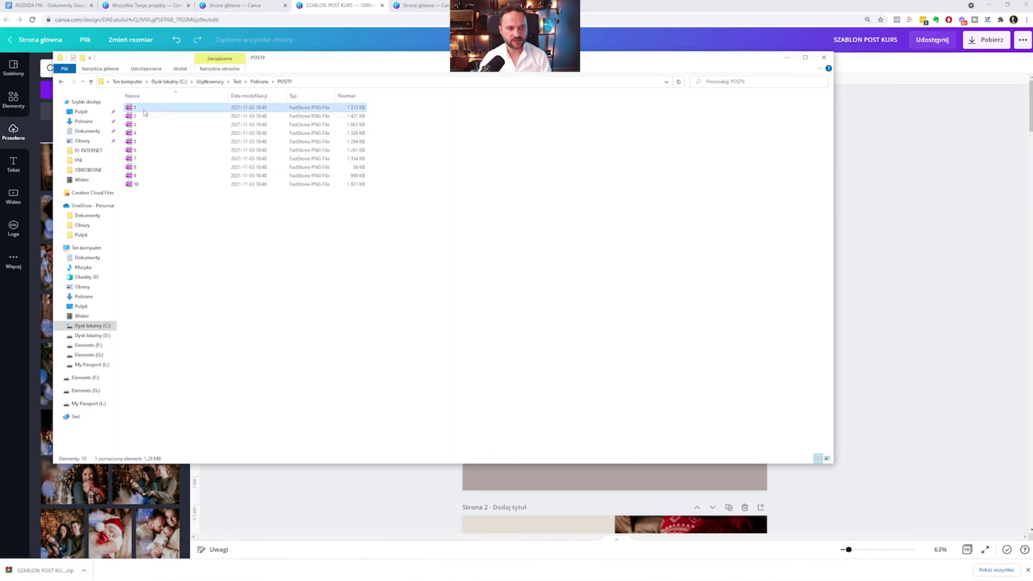
{"action": "double_click", "coordinate": [145, 109]}
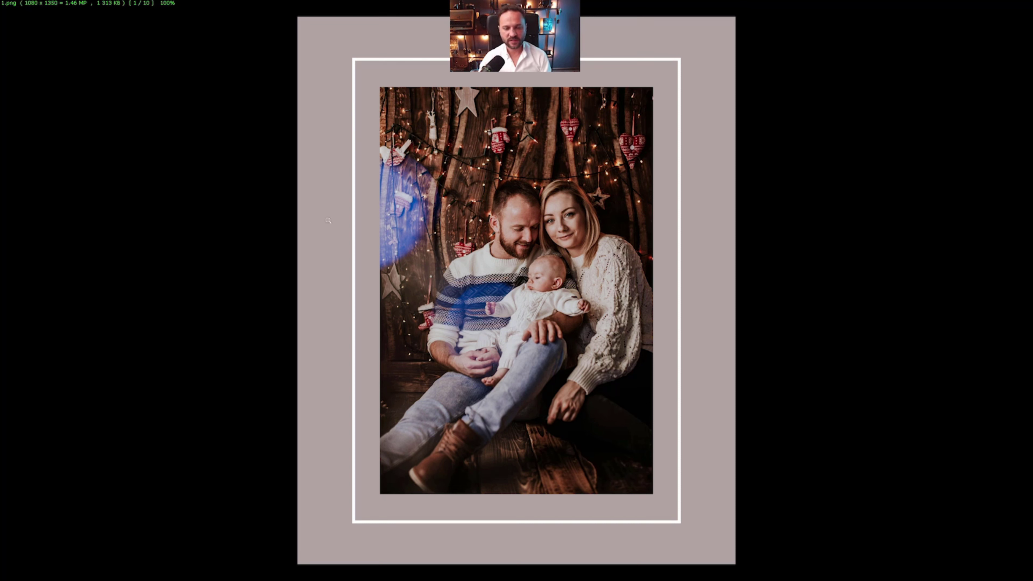
{"action": "key", "text": "Escape"}
{"action": "left_click_drag", "start_coordinate": [289, 254], "coordinate": [175, 120]}
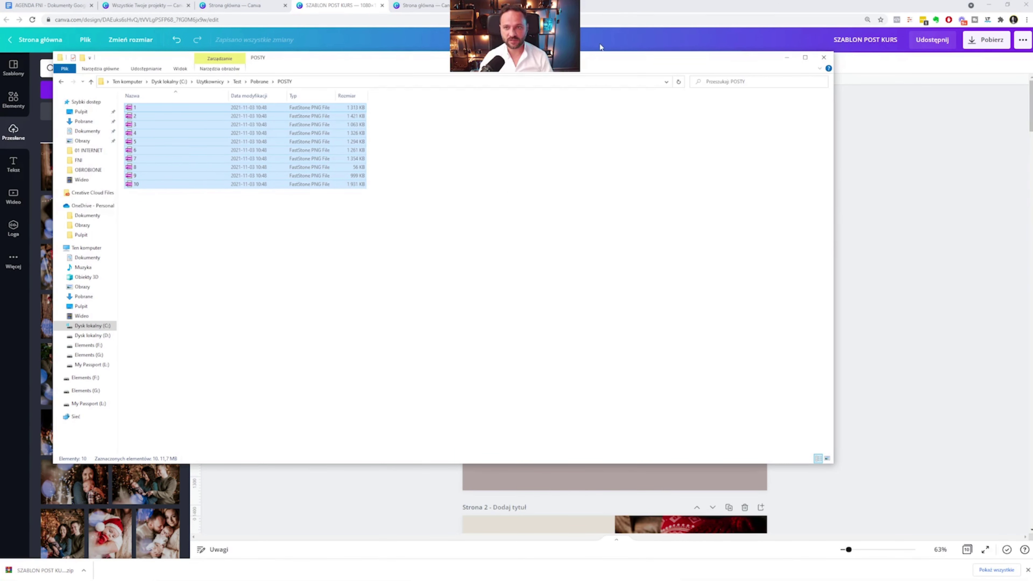
Bring the SZABLON POST KURS design forward and scroll through pages 1–4 and back to page 1.
{"action": "left_click", "coordinate": [354, 2]}
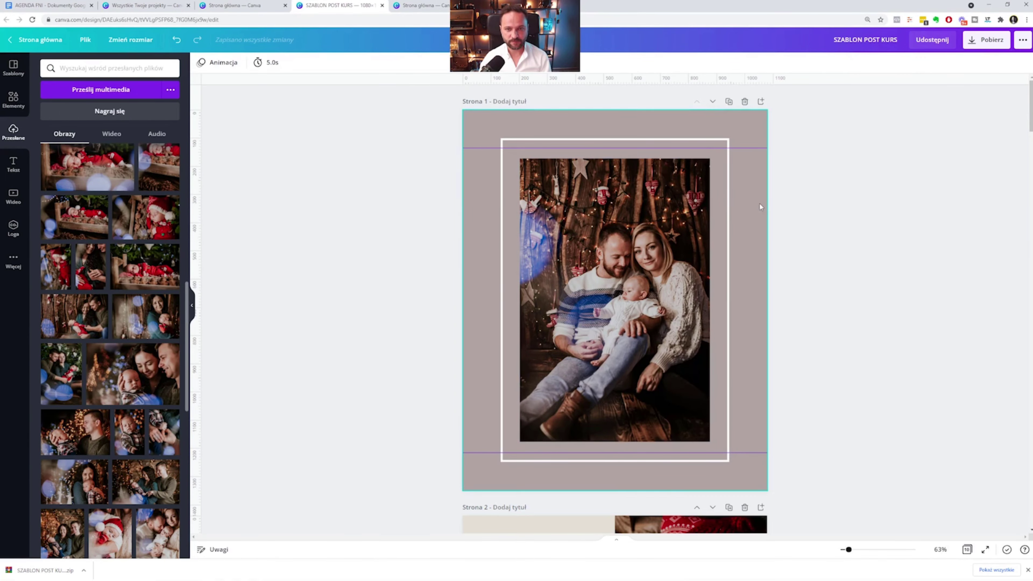
{"action": "scroll", "coordinate": [354, 148], "scroll_direction": "down", "scroll_amount": 4}
{"action": "scroll", "coordinate": [368, 160], "scroll_direction": "down", "scroll_amount": 8}
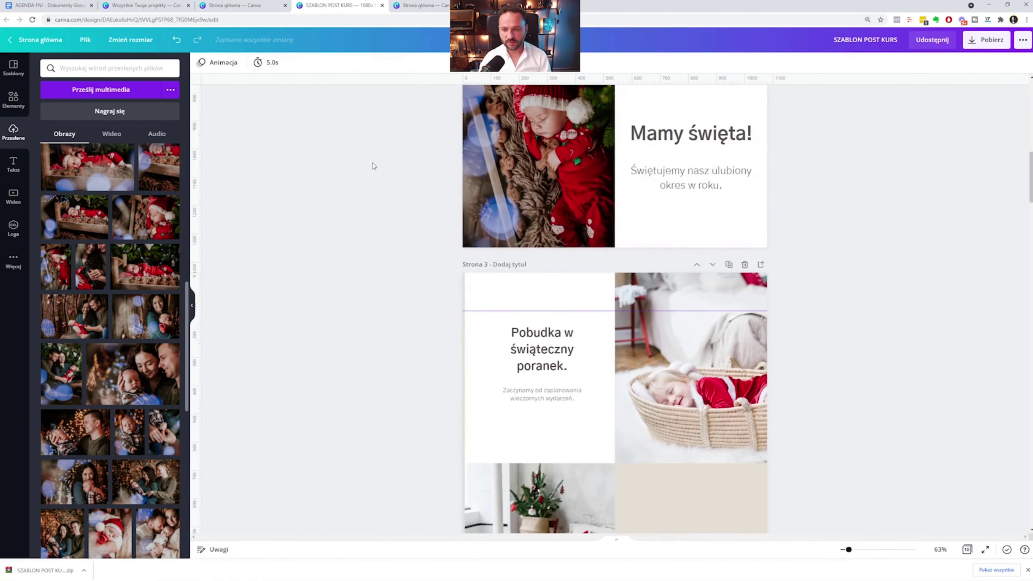
{"action": "scroll", "coordinate": [370, 163], "scroll_direction": "down", "scroll_amount": 6}
{"action": "scroll", "coordinate": [372, 165], "scroll_direction": "down", "scroll_amount": 6}
{"action": "scroll", "coordinate": [372, 161], "scroll_direction": "up", "scroll_amount": 12}
{"action": "scroll", "coordinate": [371, 155], "scroll_direction": "up", "scroll_amount": 10}
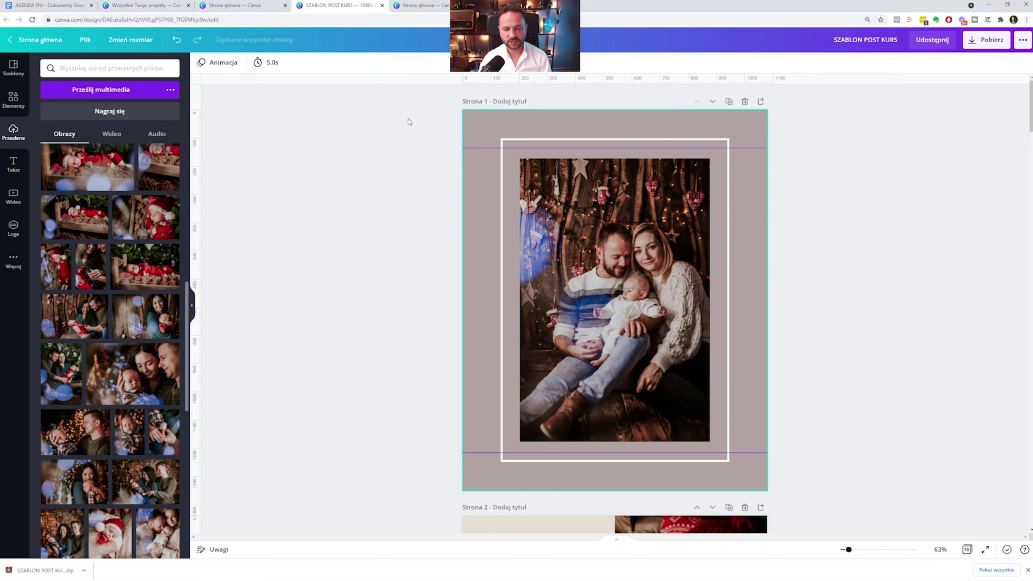
{"action": "left_click", "coordinate": [253, 4]}
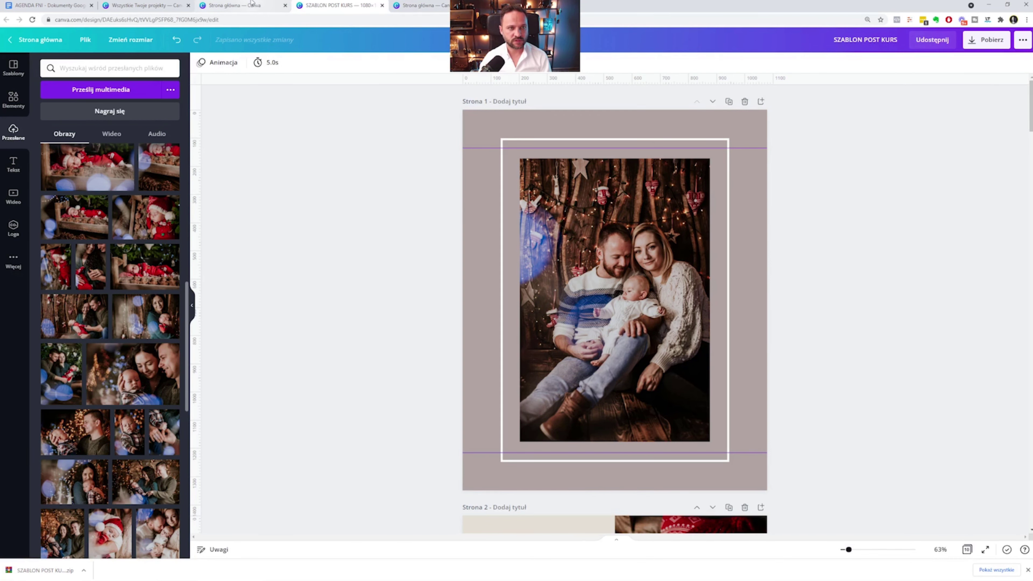
Create a blank 1080×1350 design from the home page and scroll through template suggestions.
{"action": "left_click", "coordinate": [413, 4]}
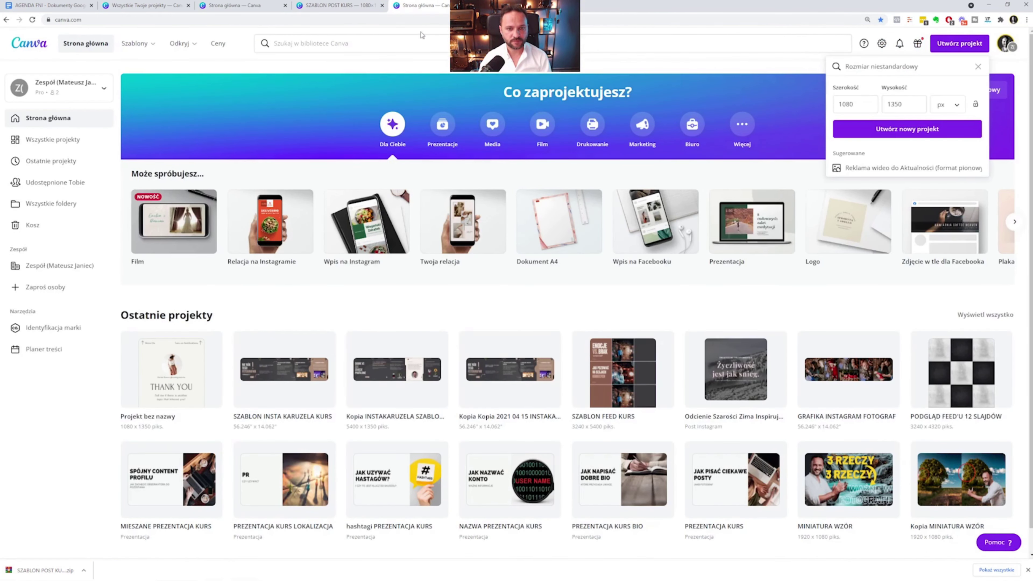
{"action": "left_click", "coordinate": [900, 130]}
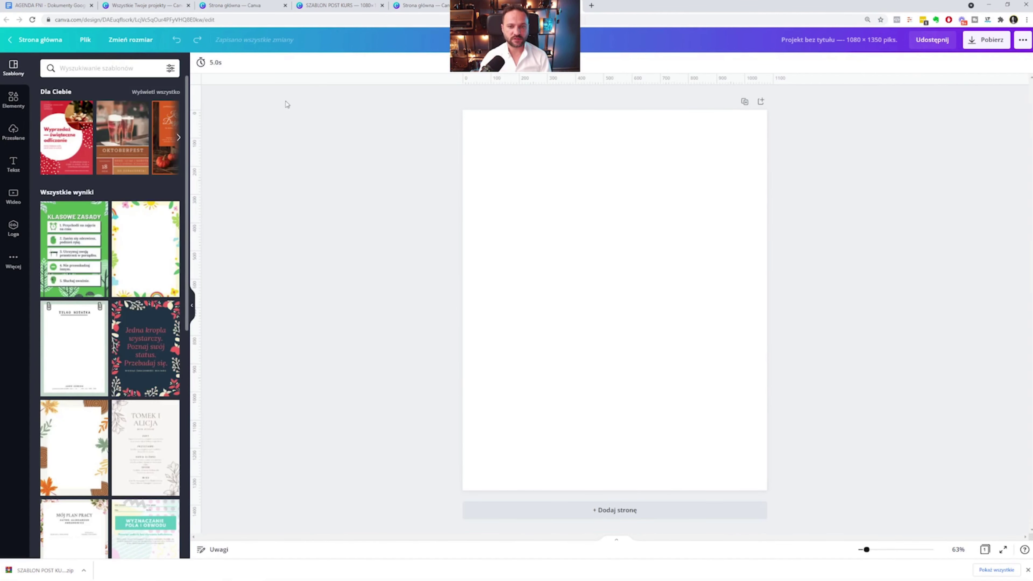
{"action": "scroll", "coordinate": [77, 205], "scroll_direction": "down", "scroll_amount": 1}
{"action": "scroll", "coordinate": [90, 211], "scroll_direction": "down", "scroll_amount": 6}
{"action": "scroll", "coordinate": [102, 217], "scroll_direction": "down", "scroll_amount": 2}
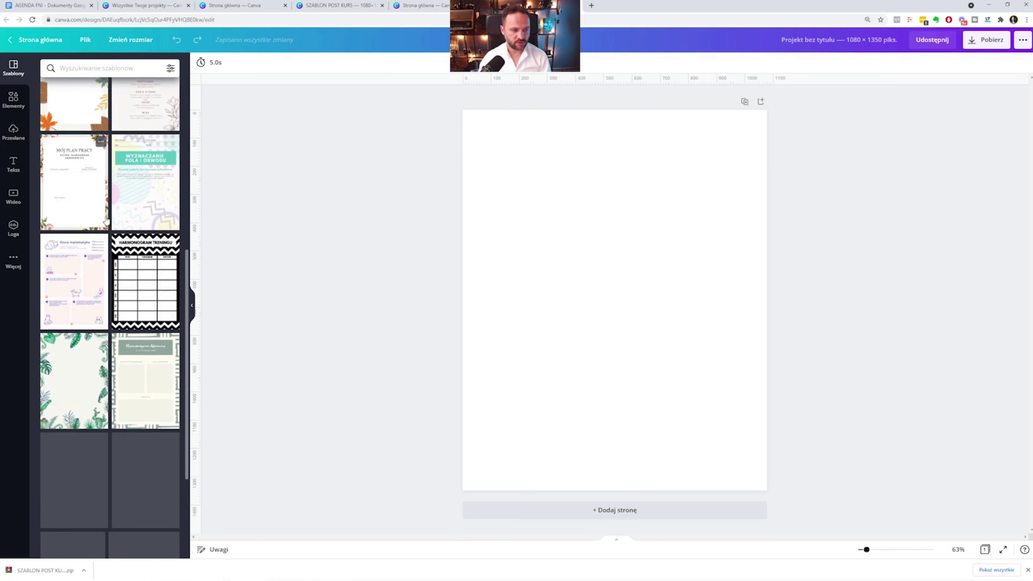
{"action": "scroll", "coordinate": [106, 221], "scroll_direction": "down", "scroll_amount": 2}
{"action": "scroll", "coordinate": [105, 221], "scroll_direction": "down", "scroll_amount": 5}
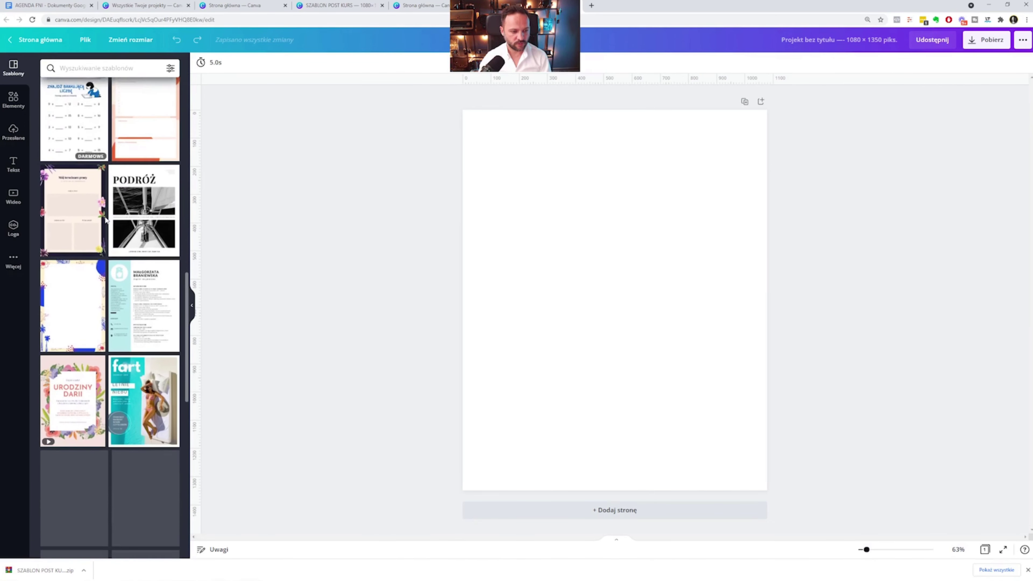
{"action": "scroll", "coordinate": [110, 216], "scroll_direction": "down", "scroll_amount": 5}
{"action": "scroll", "coordinate": [115, 211], "scroll_direction": "down", "scroll_amount": 5}
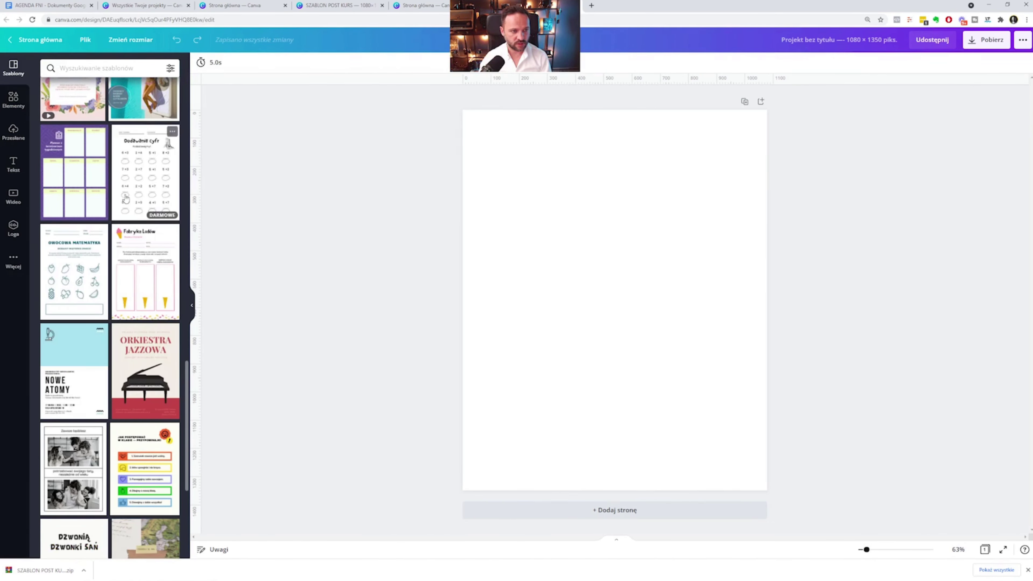
{"action": "scroll", "coordinate": [130, 195], "scroll_direction": "down", "scroll_amount": 2}
{"action": "scroll", "coordinate": [130, 192], "scroll_direction": "down", "scroll_amount": 4}
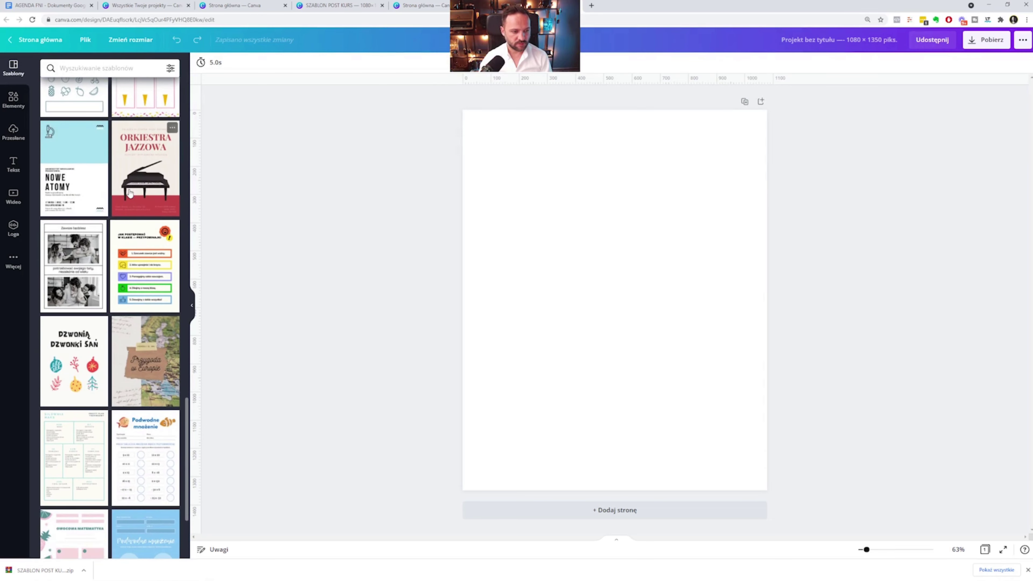
Apply both pages of the black-and-white Father's Day template and check page 2.
{"action": "left_click", "coordinate": [76, 264]}
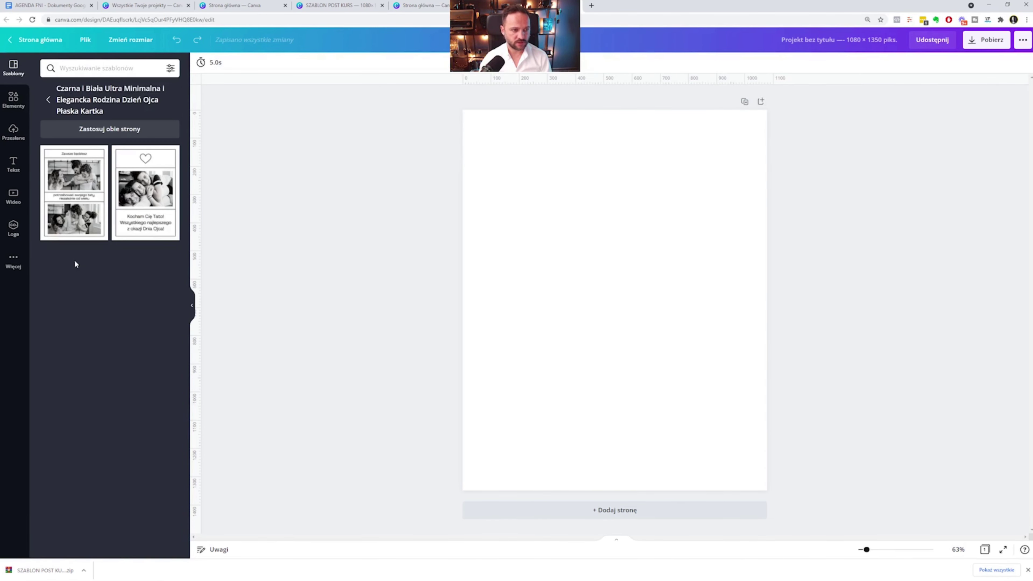
{"action": "left_click", "coordinate": [110, 129]}
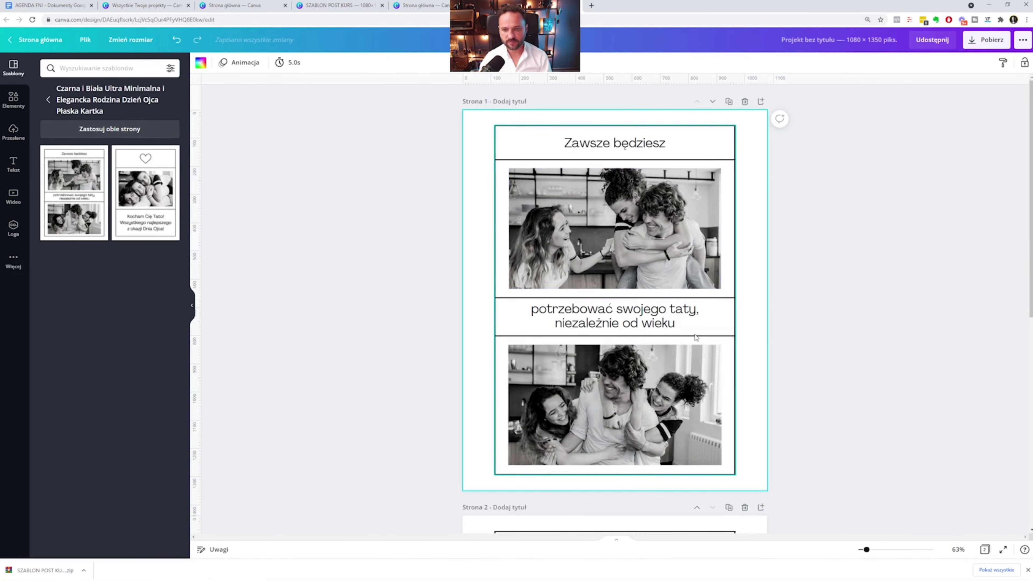
{"action": "scroll", "coordinate": [616, 346], "scroll_direction": "down", "scroll_amount": 7}
{"action": "scroll", "coordinate": [614, 350], "scroll_direction": "down", "scroll_amount": 3}
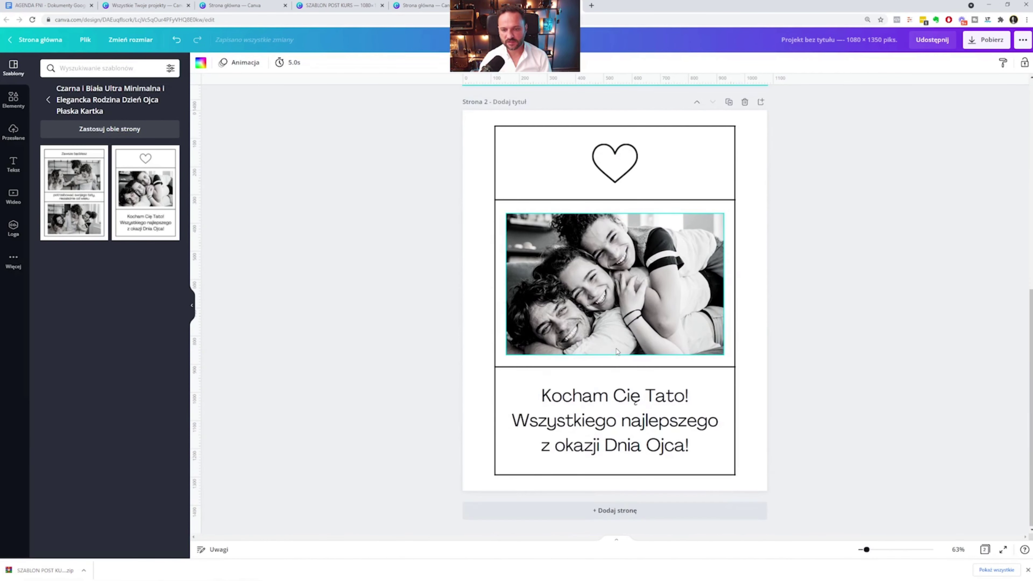
{"action": "scroll", "coordinate": [597, 334], "scroll_direction": "up", "scroll_amount": 4}
{"action": "scroll", "coordinate": [597, 334], "scroll_direction": "up", "scroll_amount": 5}
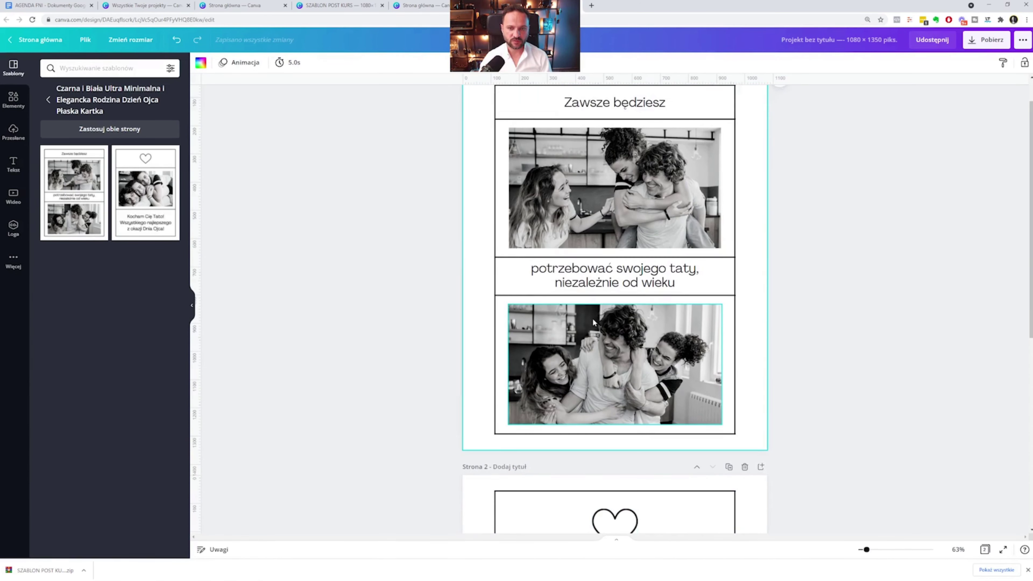
{"action": "scroll", "coordinate": [593, 319], "scroll_direction": "up", "scroll_amount": 1}
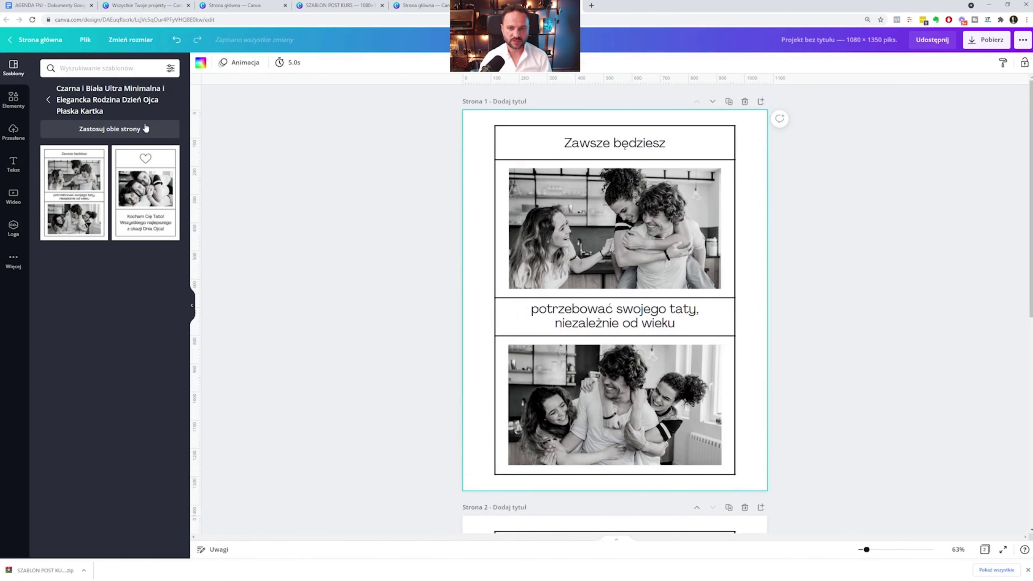
Return to the template grid and scroll through the available templates.
{"action": "left_click", "coordinate": [49, 102]}
{"action": "scroll", "coordinate": [94, 185], "scroll_direction": "down", "scroll_amount": 4}
{"action": "scroll", "coordinate": [94, 185], "scroll_direction": "down", "scroll_amount": 3}
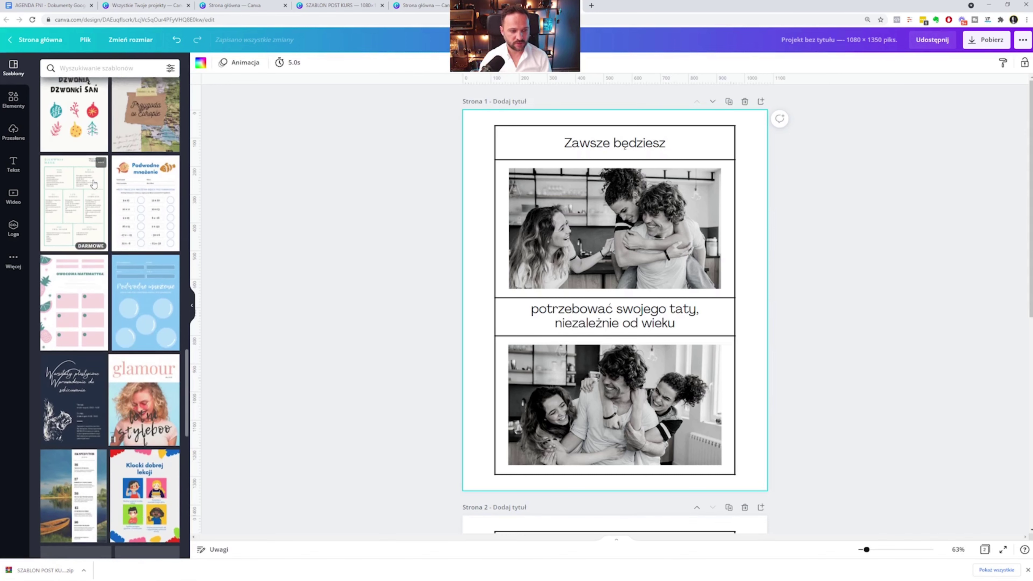
{"action": "scroll", "coordinate": [95, 184], "scroll_direction": "down", "scroll_amount": 3}
{"action": "scroll", "coordinate": [95, 185], "scroll_direction": "down", "scroll_amount": 3}
{"action": "scroll", "coordinate": [95, 185], "scroll_direction": "down", "scroll_amount": 3}
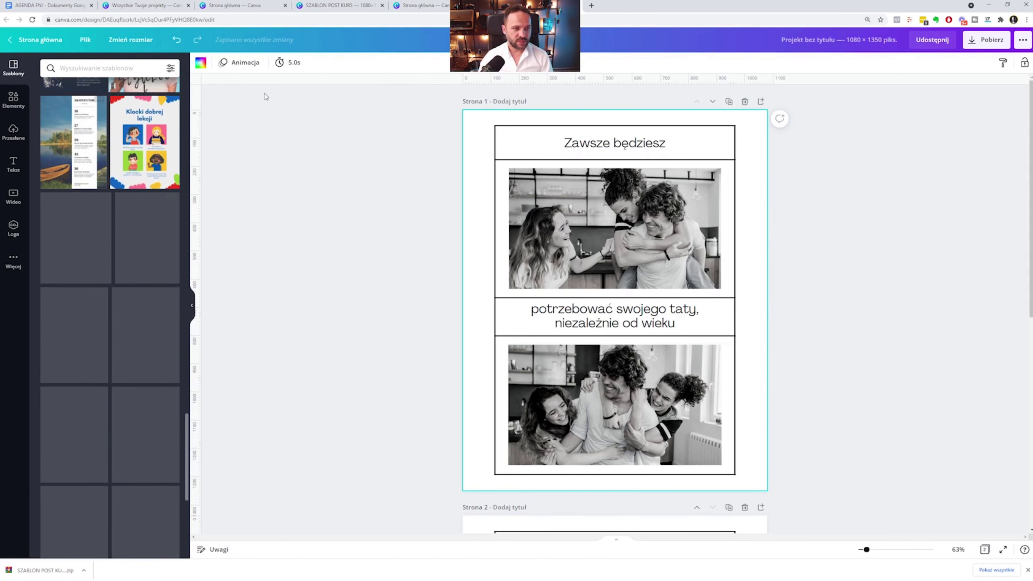
{"action": "scroll", "coordinate": [436, 286], "scroll_direction": "down", "scroll_amount": 3}
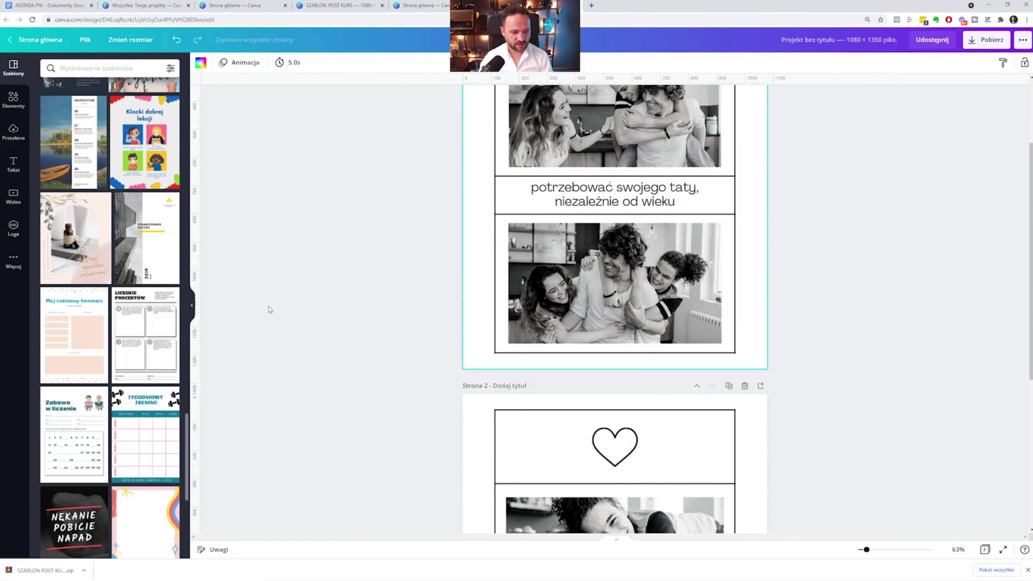
{"action": "scroll", "coordinate": [105, 310], "scroll_direction": "down", "scroll_amount": 2}
{"action": "scroll", "coordinate": [105, 310], "scroll_direction": "down", "scroll_amount": 7}
{"action": "scroll", "coordinate": [105, 309], "scroll_direction": "down", "scroll_amount": 1}
{"action": "scroll", "coordinate": [105, 309], "scroll_direction": "down", "scroll_amount": 1}
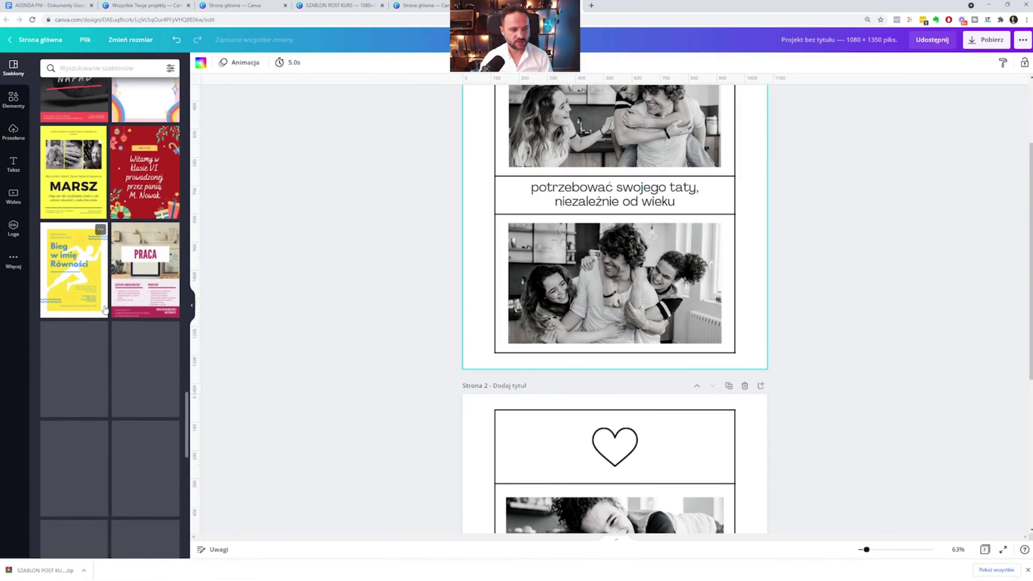
{"action": "scroll", "coordinate": [104, 305], "scroll_direction": "down", "scroll_amount": 3}
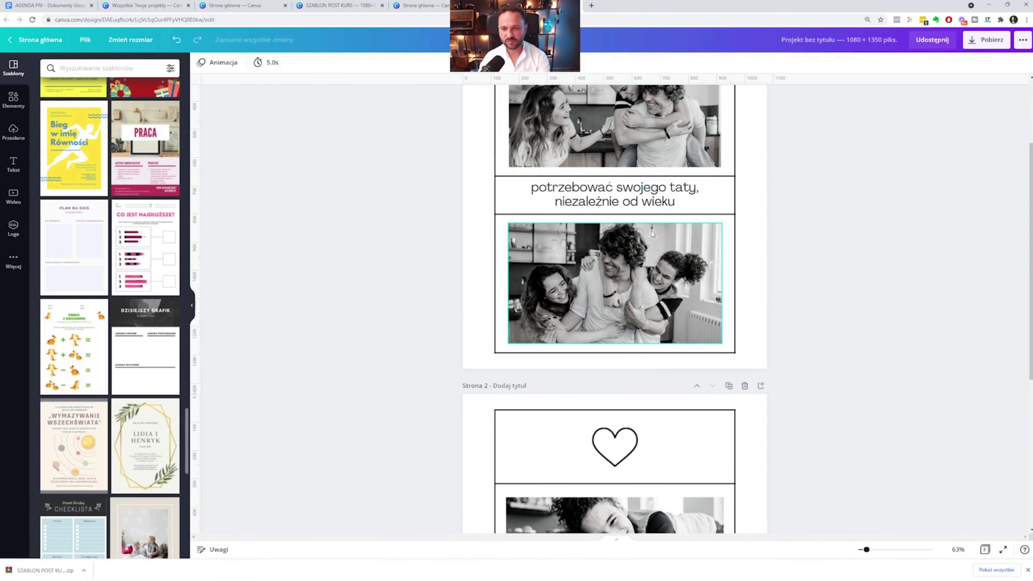
{"action": "scroll", "coordinate": [651, 232], "scroll_direction": "up", "scroll_amount": 3}
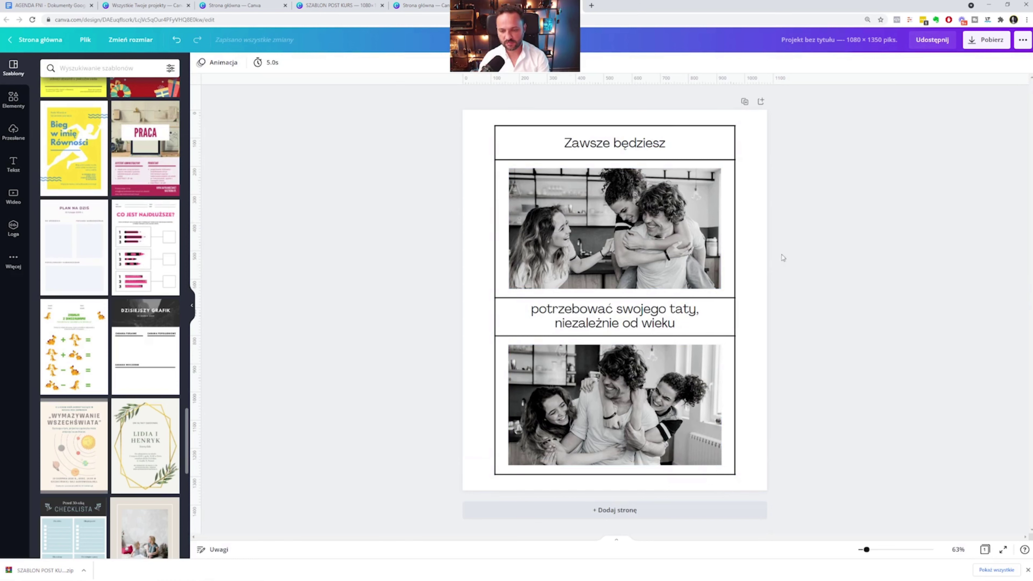
{"action": "key", "text": "ctrl+a"}
{"action": "key", "text": "Delete"}
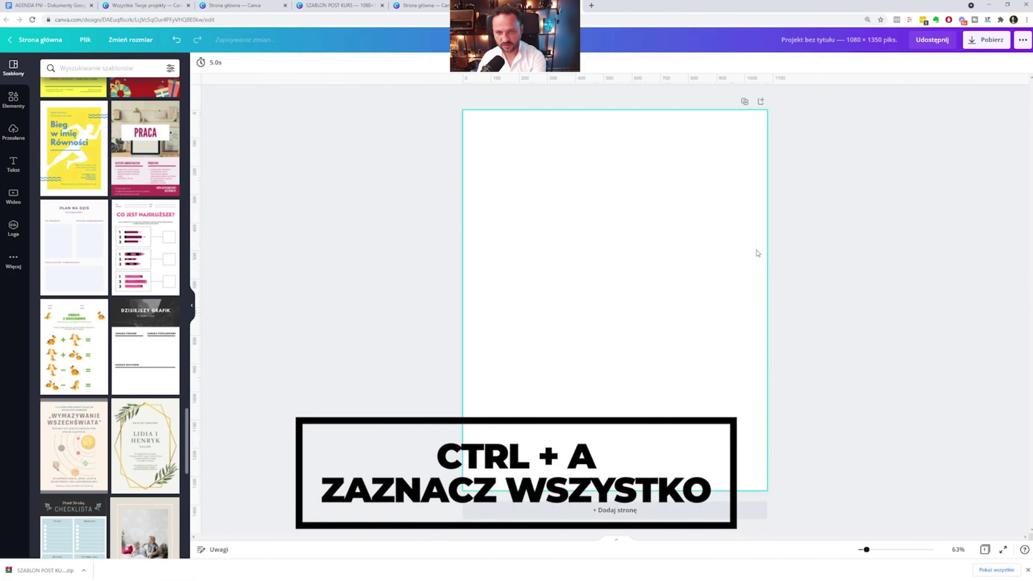
{"action": "scroll", "coordinate": [138, 300], "scroll_direction": "down", "scroll_amount": 2}
{"action": "scroll", "coordinate": [138, 300], "scroll_direction": "down", "scroll_amount": 5}
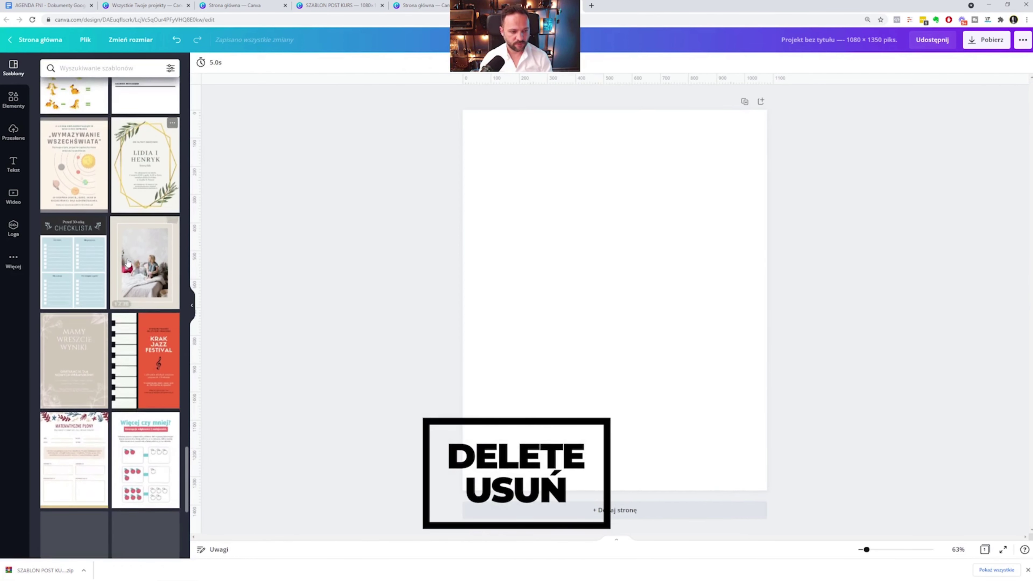
{"action": "scroll", "coordinate": [128, 263], "scroll_direction": "down", "scroll_amount": 3}
{"action": "scroll", "coordinate": [128, 263], "scroll_direction": "down", "scroll_amount": 3}
{"action": "scroll", "coordinate": [129, 262], "scroll_direction": "down", "scroll_amount": 5}
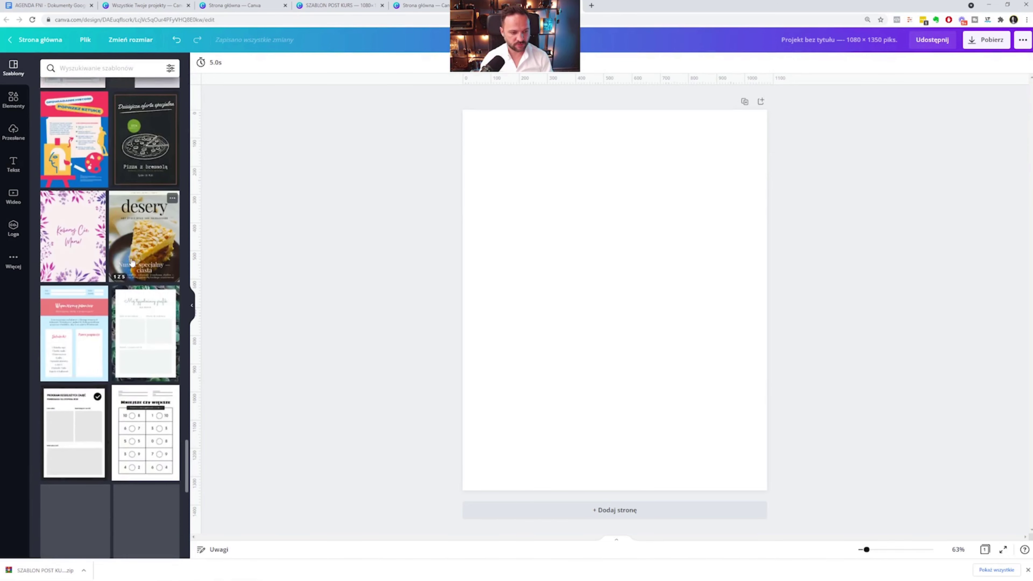
{"action": "scroll", "coordinate": [130, 262], "scroll_direction": "down", "scroll_amount": 3}
{"action": "scroll", "coordinate": [131, 263], "scroll_direction": "down", "scroll_amount": 3}
{"action": "scroll", "coordinate": [132, 263], "scroll_direction": "down", "scroll_amount": 3}
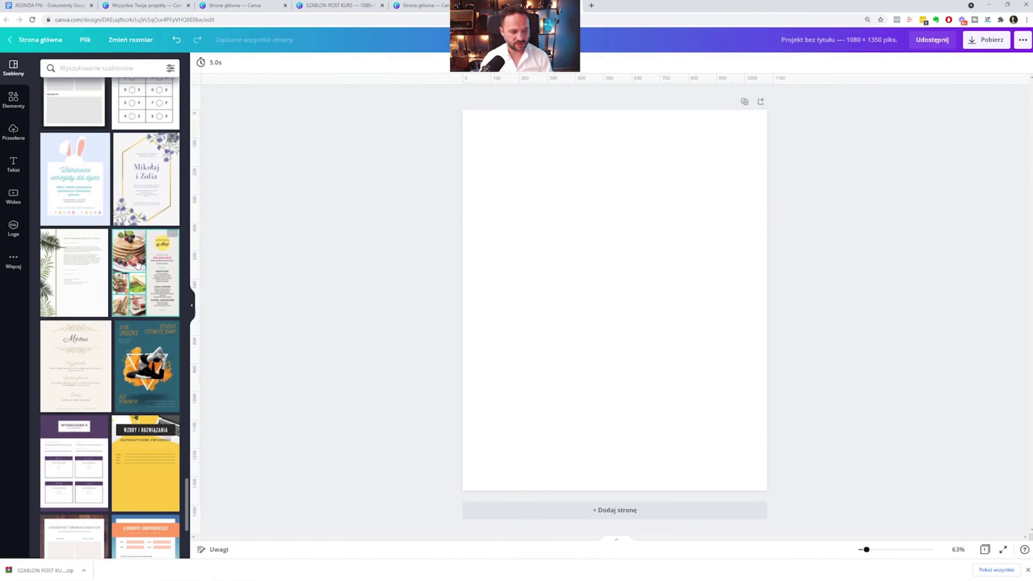
{"action": "scroll", "coordinate": [135, 265], "scroll_direction": "down", "scroll_amount": 3}
{"action": "scroll", "coordinate": [135, 265], "scroll_direction": "down", "scroll_amount": 2}
{"action": "scroll", "coordinate": [135, 265], "scroll_direction": "down", "scroll_amount": 5}
{"action": "scroll", "coordinate": [122, 260], "scroll_direction": "down", "scroll_amount": 2}
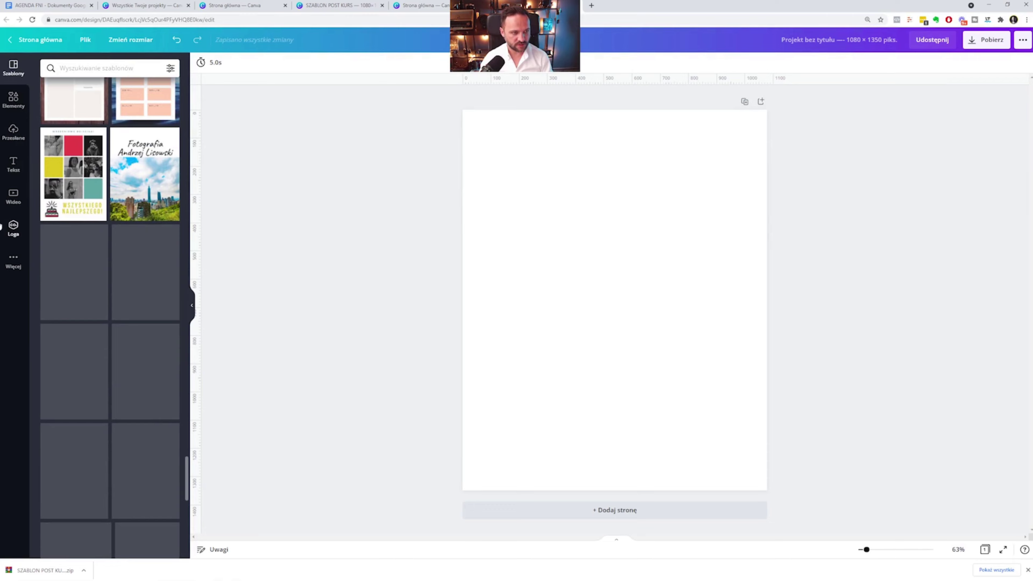
{"action": "scroll", "coordinate": [56, 216], "scroll_direction": "down", "scroll_amount": 2}
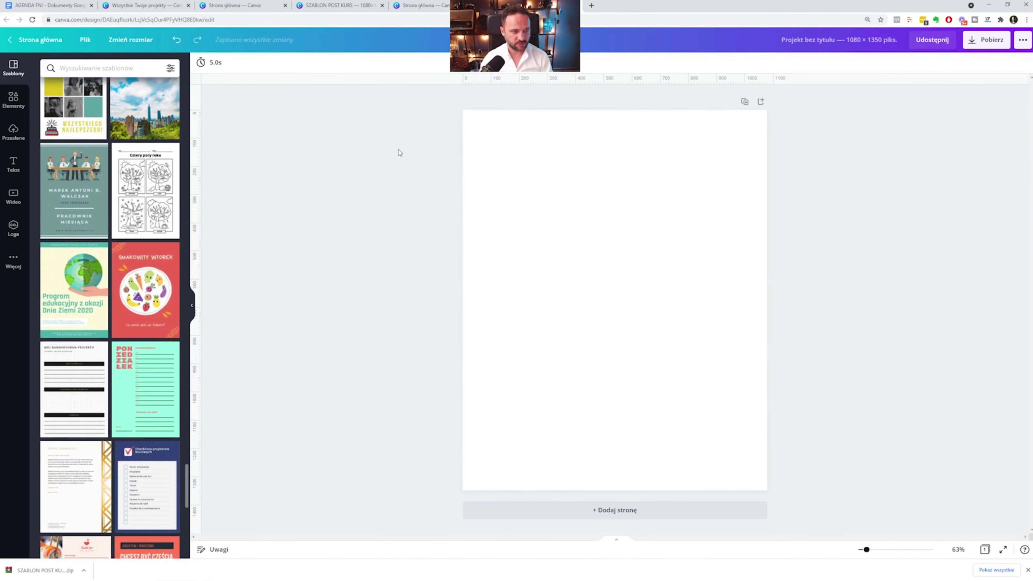
{"action": "scroll", "coordinate": [163, 228], "scroll_direction": "down", "scroll_amount": 2}
{"action": "scroll", "coordinate": [134, 245], "scroll_direction": "down", "scroll_amount": 7}
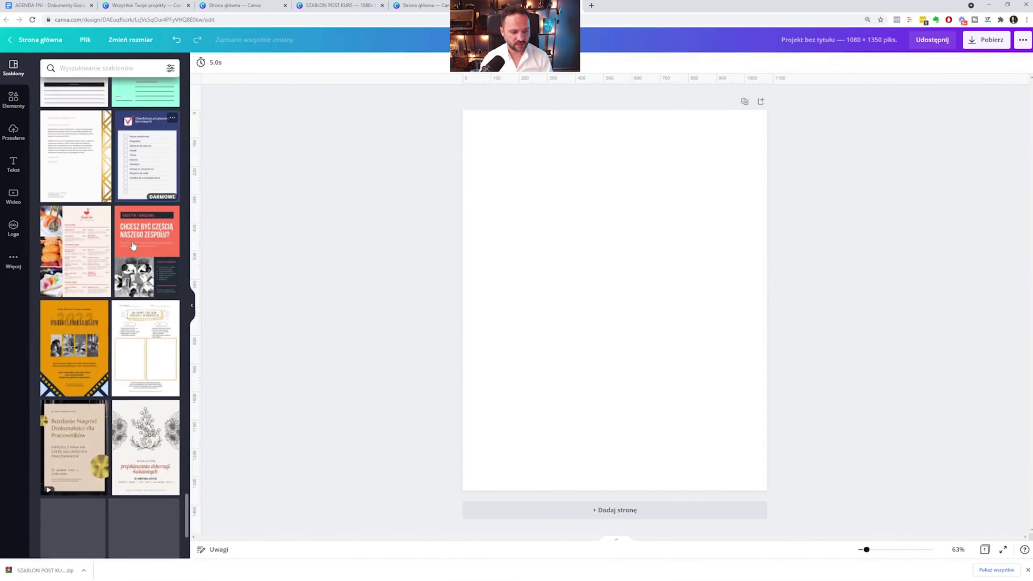
{"action": "scroll", "coordinate": [134, 245], "scroll_direction": "down", "scroll_amount": 5}
{"action": "scroll", "coordinate": [138, 242], "scroll_direction": "down", "scroll_amount": 3}
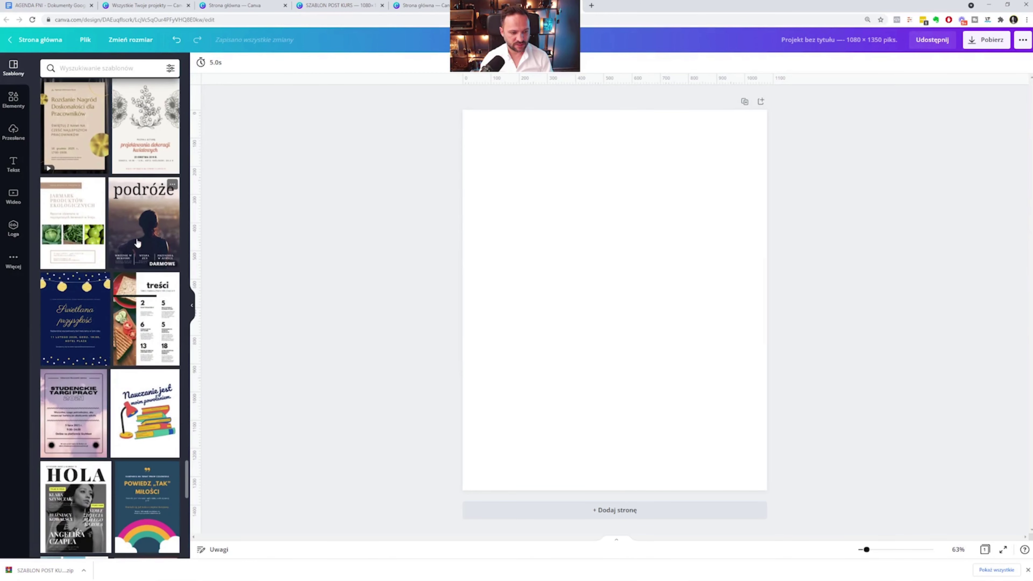
{"action": "scroll", "coordinate": [138, 242], "scroll_direction": "up", "scroll_amount": 5}
{"action": "scroll", "coordinate": [140, 242], "scroll_direction": "up", "scroll_amount": 8}
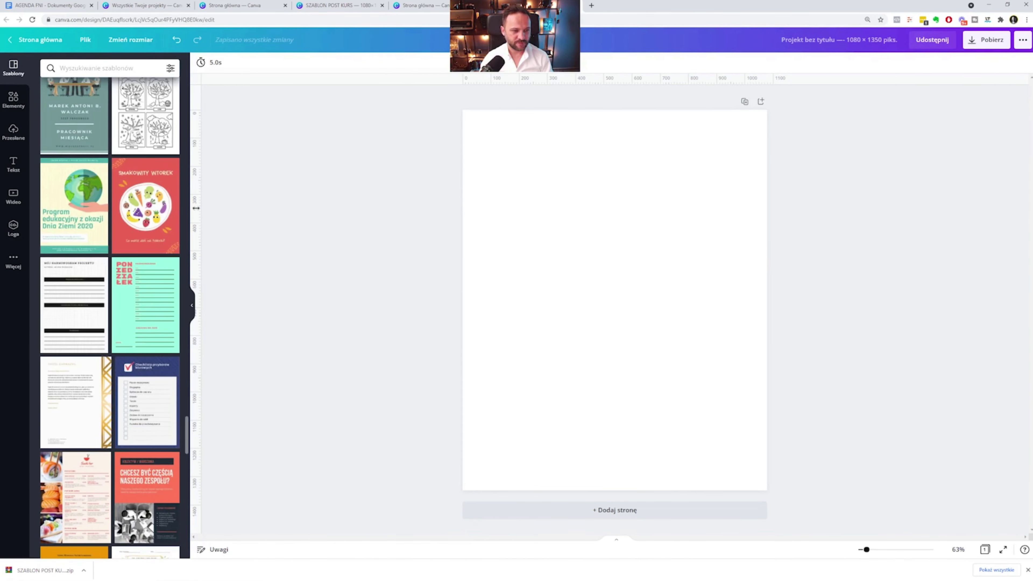
{"action": "scroll", "coordinate": [141, 236], "scroll_direction": "up", "scroll_amount": 2}
{"action": "scroll", "coordinate": [139, 228], "scroll_direction": "up", "scroll_amount": 1}
{"action": "left_click", "coordinate": [138, 228]}
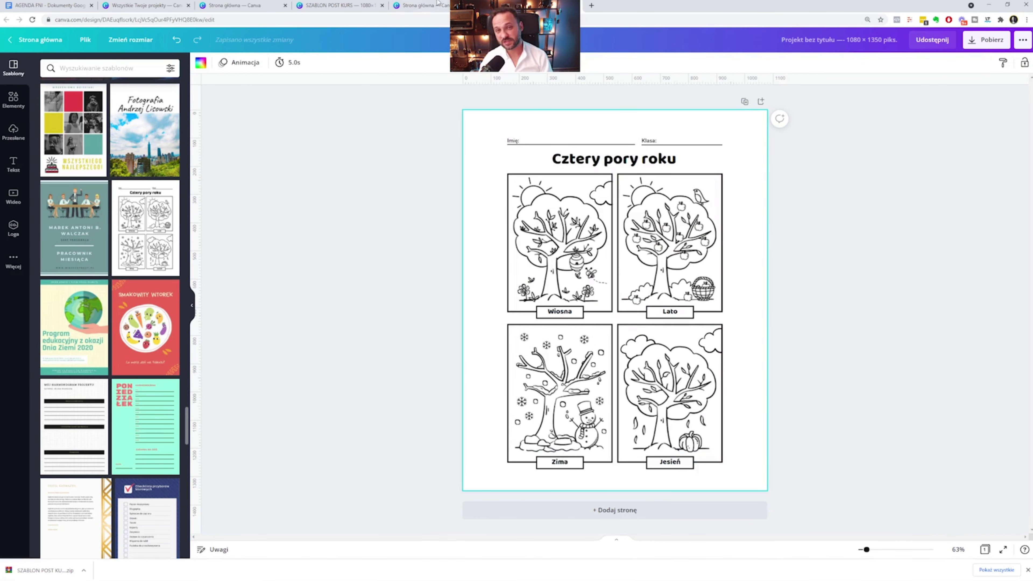
{"action": "key", "text": "ctrl+a"}
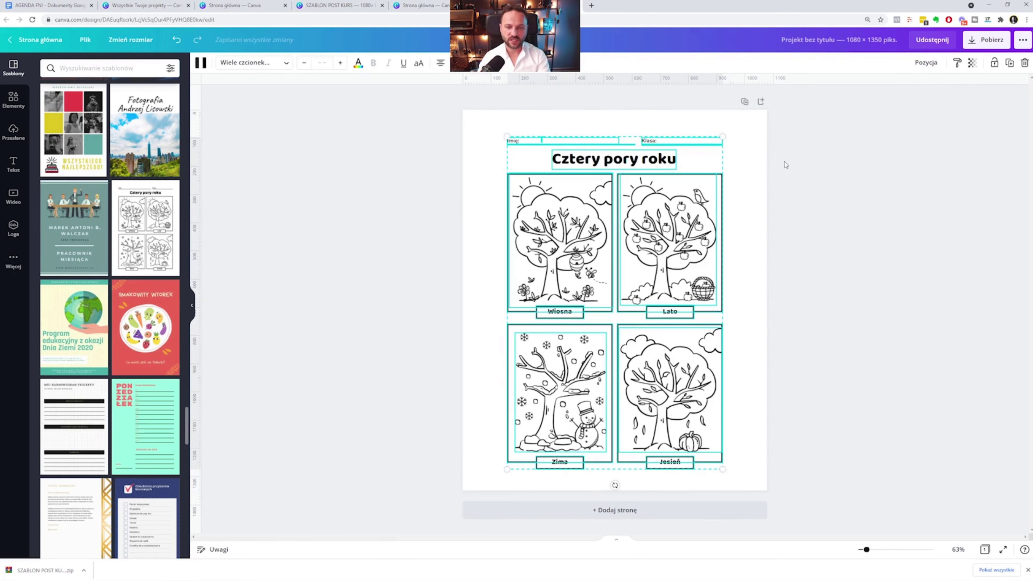
{"action": "key", "text": "Delete"}
Apply the Czarno-Biała Minimalistyczna Podróż Fotoksiążka 'Wyjazd na wyspę' cover to the blank page.
{"action": "scroll", "coordinate": [109, 211], "scroll_direction": "down", "scroll_amount": 3}
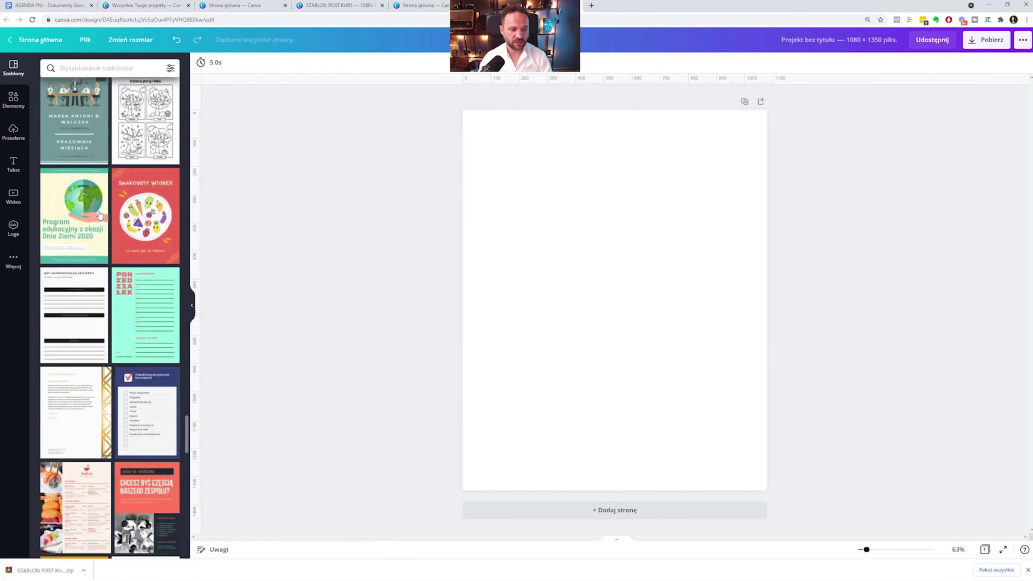
{"action": "scroll", "coordinate": [109, 211], "scroll_direction": "down", "scroll_amount": 8}
{"action": "scroll", "coordinate": [109, 211], "scroll_direction": "down", "scroll_amount": 2}
{"action": "scroll", "coordinate": [109, 211], "scroll_direction": "down", "scroll_amount": 2}
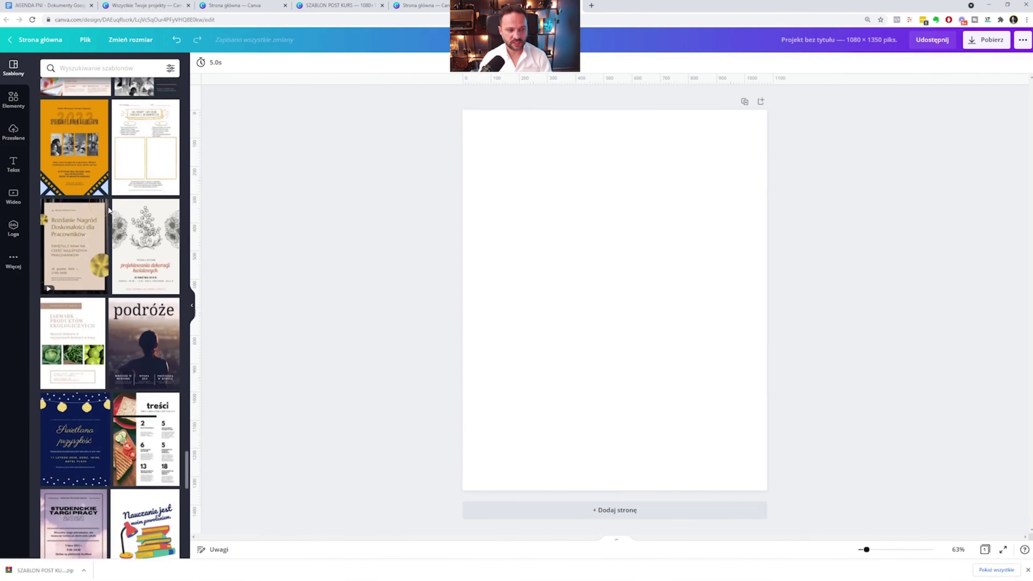
{"action": "scroll", "coordinate": [109, 211], "scroll_direction": "down", "scroll_amount": 2}
{"action": "scroll", "coordinate": [109, 211], "scroll_direction": "down", "scroll_amount": 3}
{"action": "scroll", "coordinate": [109, 210], "scroll_direction": "down", "scroll_amount": 2}
{"action": "scroll", "coordinate": [108, 210], "scroll_direction": "down", "scroll_amount": 4}
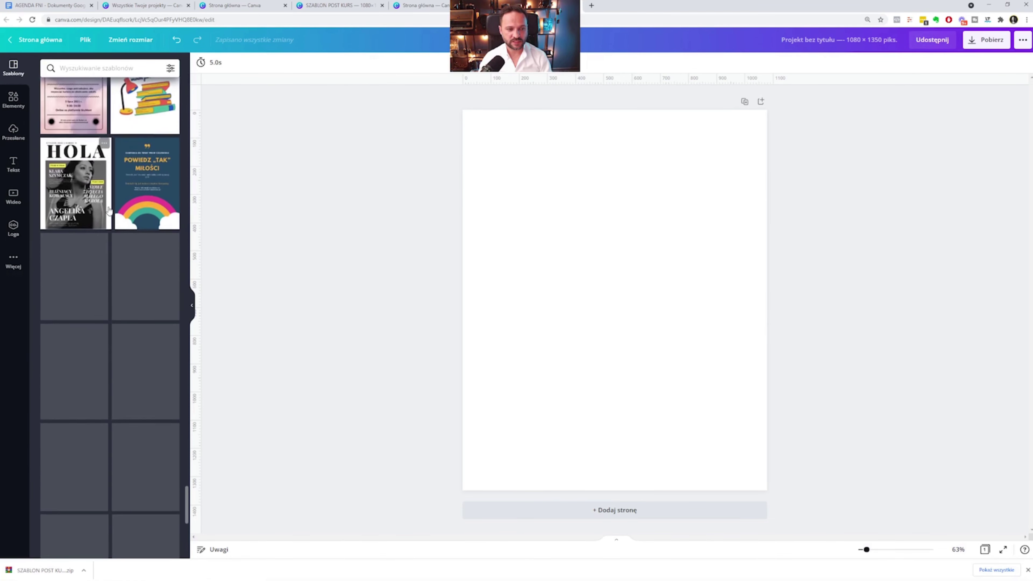
{"action": "scroll", "coordinate": [108, 209], "scroll_direction": "down", "scroll_amount": 1}
{"action": "scroll", "coordinate": [109, 210], "scroll_direction": "down", "scroll_amount": 1}
{"action": "scroll", "coordinate": [108, 206], "scroll_direction": "down", "scroll_amount": 1}
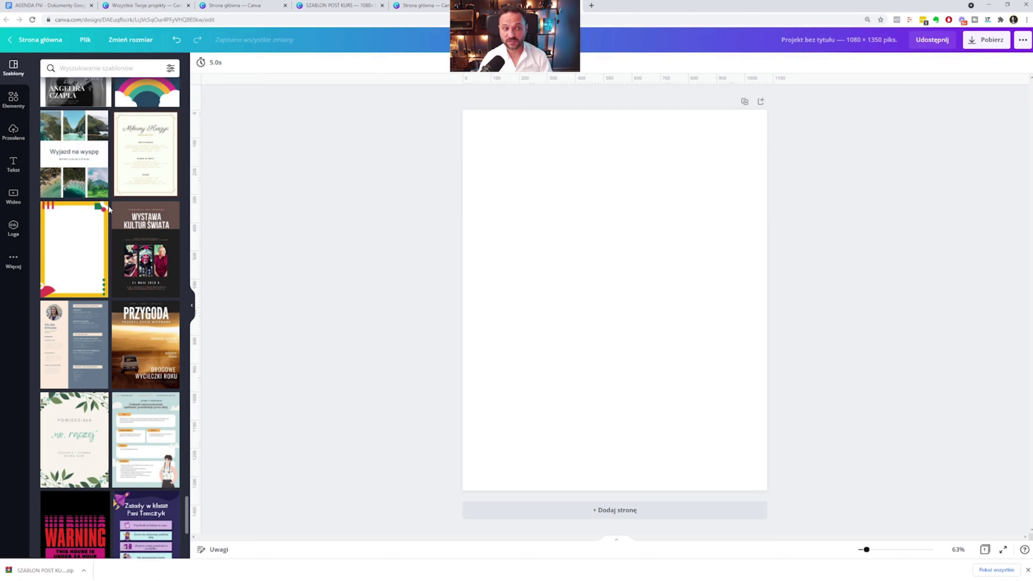
{"action": "mouse_move", "coordinate": [74, 154]}
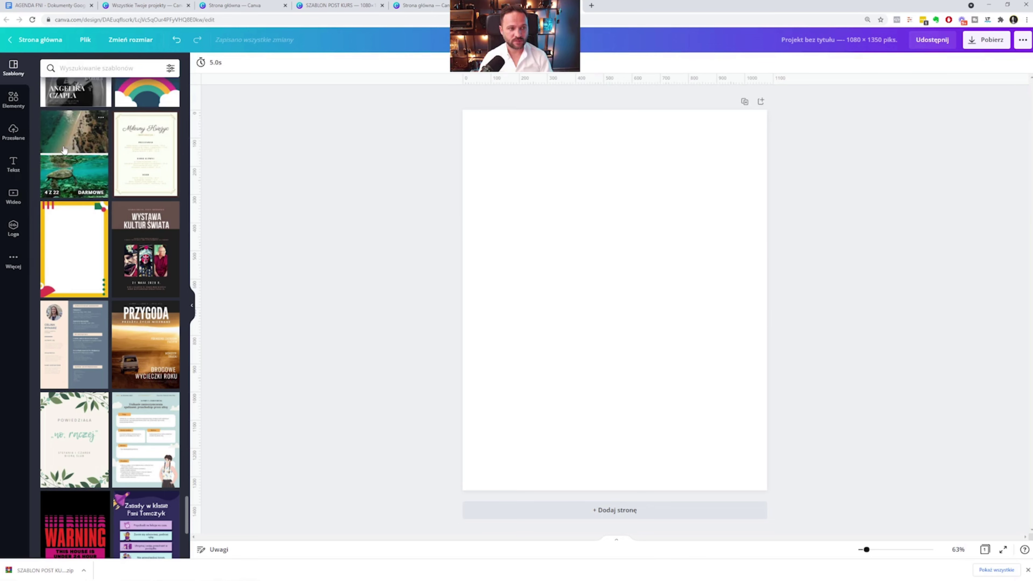
{"action": "left_click", "coordinate": [64, 151]}
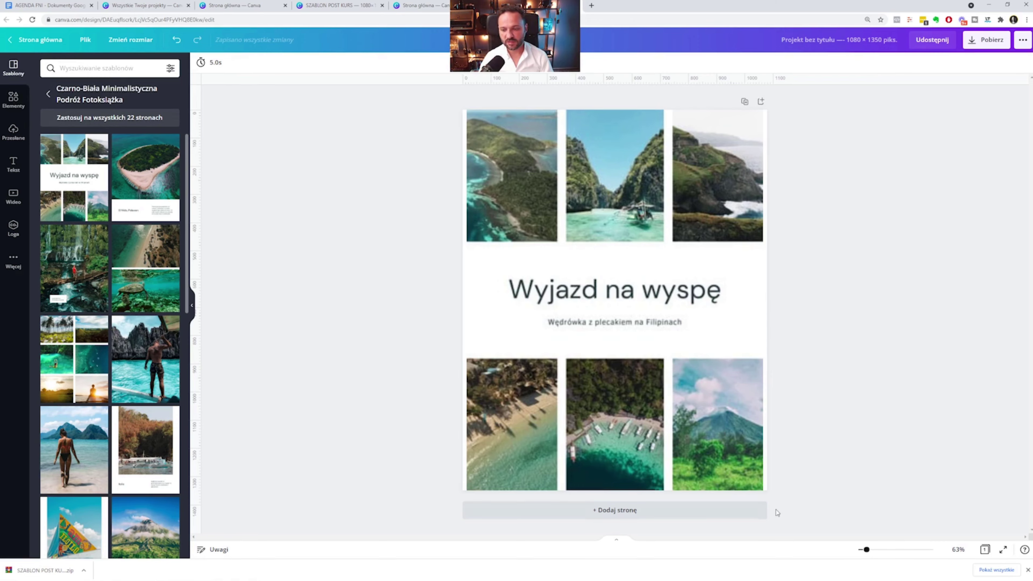
Apply all 22 photobook pages and review them down to page 8's 'Iloilo' boat page.
{"action": "left_click", "coordinate": [698, 510]}
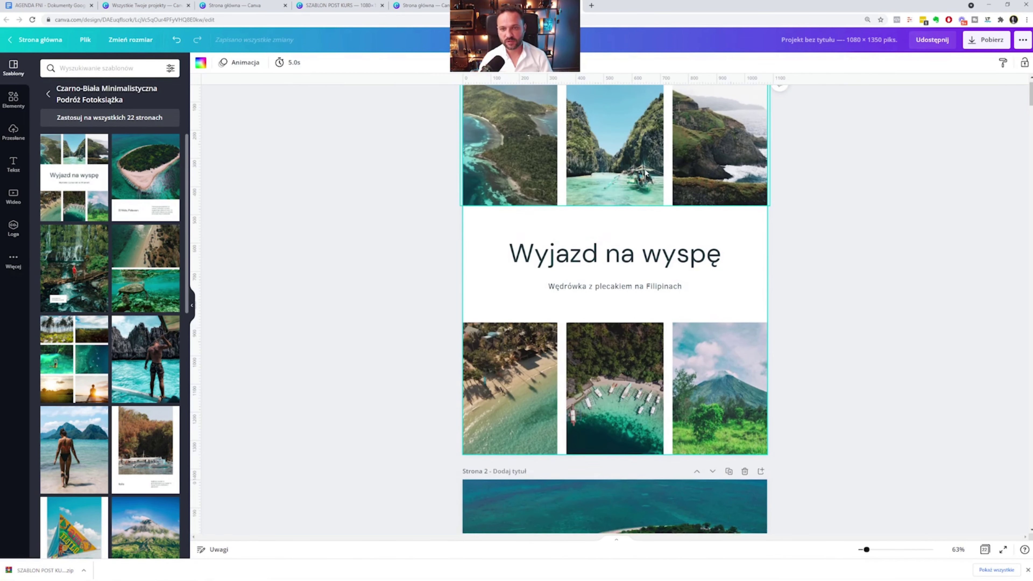
{"action": "scroll", "coordinate": [643, 177], "scroll_direction": "down", "scroll_amount": 10}
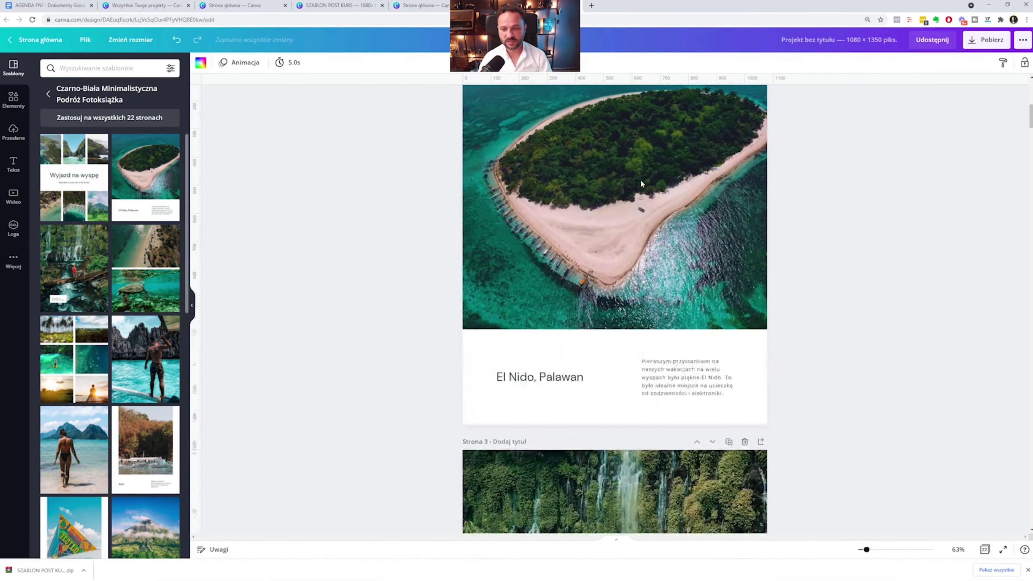
{"action": "scroll", "coordinate": [641, 180], "scroll_direction": "down", "scroll_amount": 3}
{"action": "scroll", "coordinate": [640, 181], "scroll_direction": "down", "scroll_amount": 2}
{"action": "scroll", "coordinate": [640, 180], "scroll_direction": "down", "scroll_amount": 3}
{"action": "scroll", "coordinate": [640, 180], "scroll_direction": "down", "scroll_amount": 3}
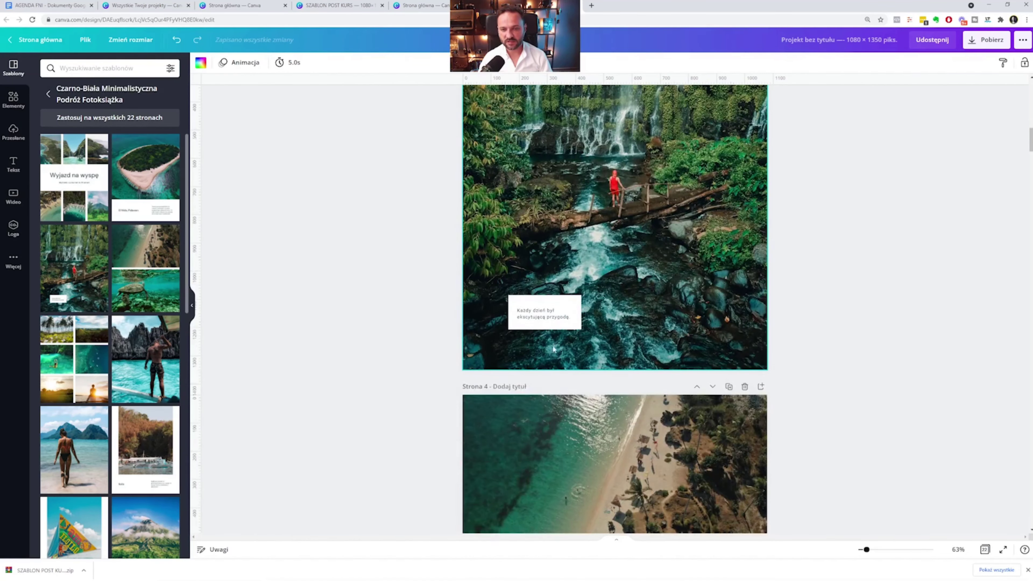
{"action": "scroll", "coordinate": [554, 349], "scroll_direction": "down", "scroll_amount": 4}
{"action": "scroll", "coordinate": [570, 285], "scroll_direction": "down", "scroll_amount": 4}
{"action": "scroll", "coordinate": [572, 267], "scroll_direction": "down", "scroll_amount": 2}
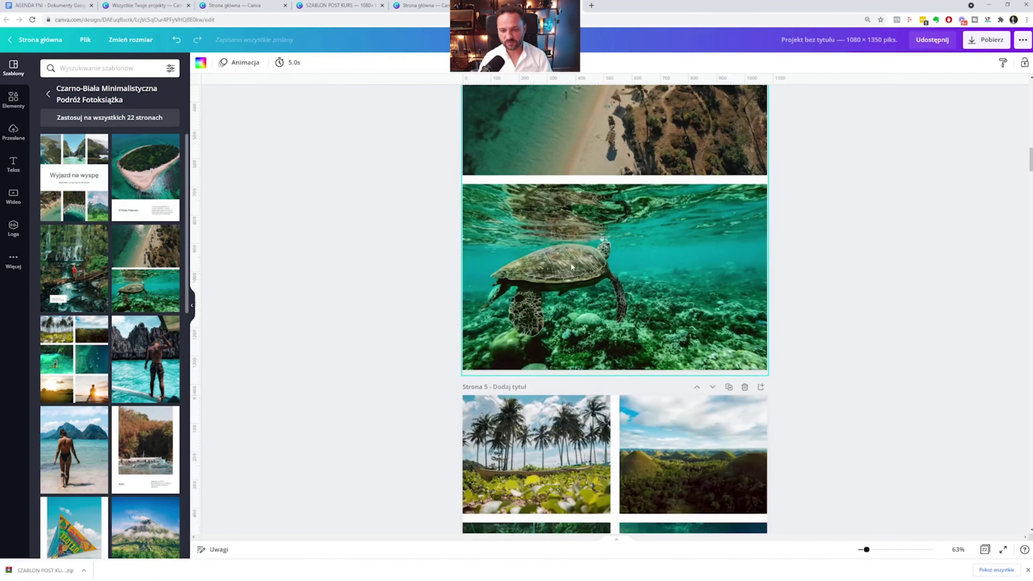
{"action": "scroll", "coordinate": [570, 266], "scroll_direction": "down", "scroll_amount": 5}
{"action": "scroll", "coordinate": [570, 265], "scroll_direction": "down", "scroll_amount": 4}
{"action": "scroll", "coordinate": [570, 265], "scroll_direction": "down", "scroll_amount": 2}
{"action": "scroll", "coordinate": [662, 324], "scroll_direction": "down", "scroll_amount": 5}
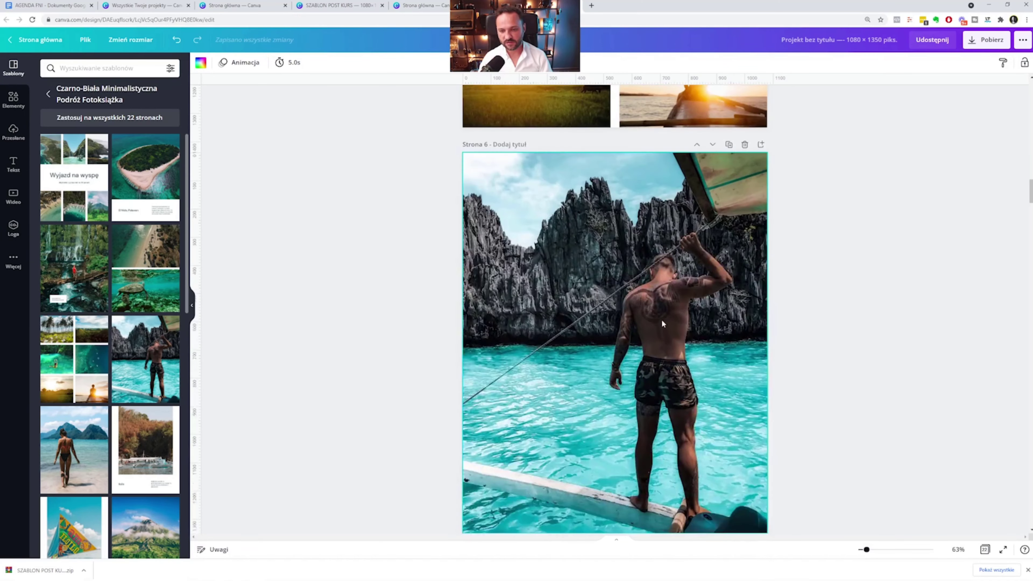
{"action": "scroll", "coordinate": [662, 320], "scroll_direction": "down", "scroll_amount": 3}
{"action": "scroll", "coordinate": [657, 316], "scroll_direction": "down", "scroll_amount": 4}
{"action": "scroll", "coordinate": [650, 312], "scroll_direction": "down", "scroll_amount": 4}
{"action": "scroll", "coordinate": [650, 311], "scroll_direction": "down", "scroll_amount": 2}
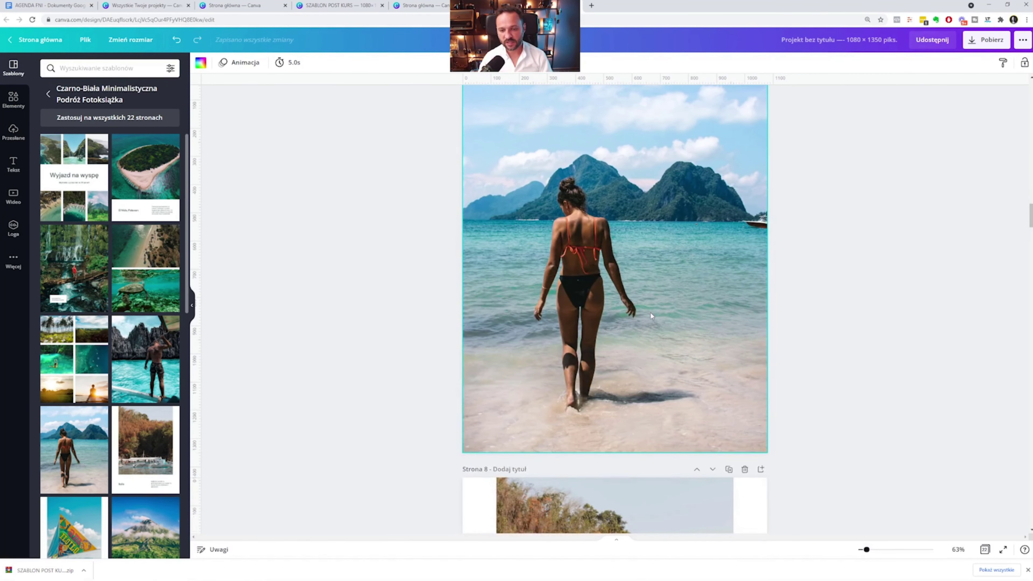
{"action": "scroll", "coordinate": [651, 316], "scroll_direction": "down", "scroll_amount": 4}
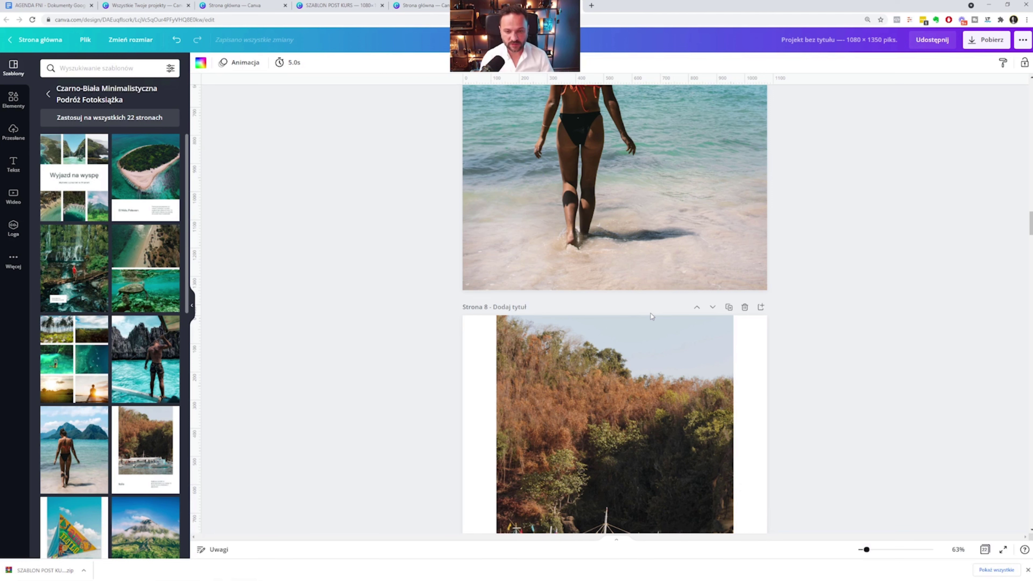
{"action": "scroll", "coordinate": [671, 308], "scroll_direction": "down", "scroll_amount": 2}
{"action": "scroll", "coordinate": [669, 326], "scroll_direction": "down", "scroll_amount": 3}
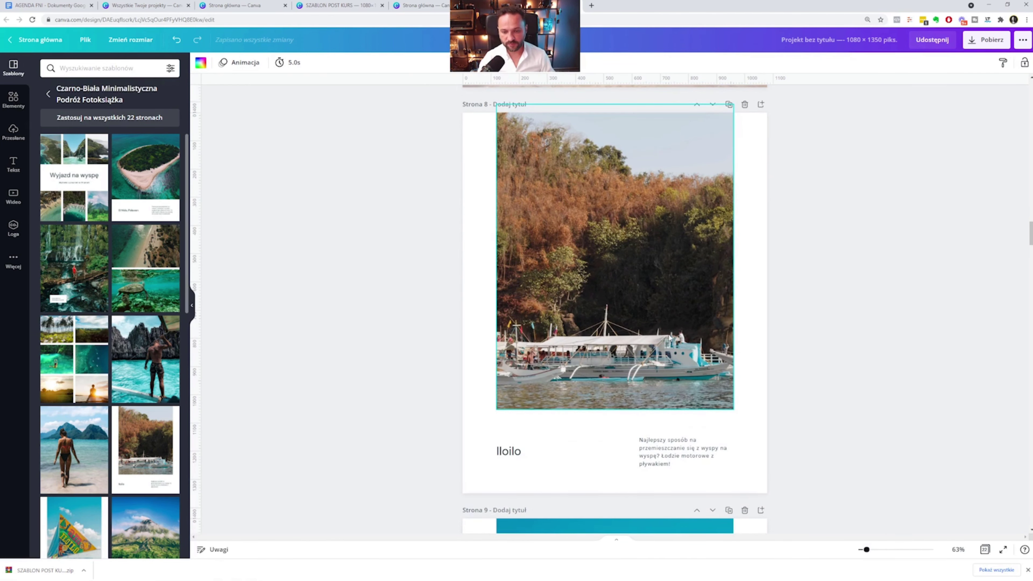
{"action": "scroll", "coordinate": [668, 334], "scroll_direction": "down", "scroll_amount": 5}
{"action": "scroll", "coordinate": [669, 334], "scroll_direction": "down", "scroll_amount": 4}
{"action": "scroll", "coordinate": [668, 334], "scroll_direction": "up", "scroll_amount": 3}
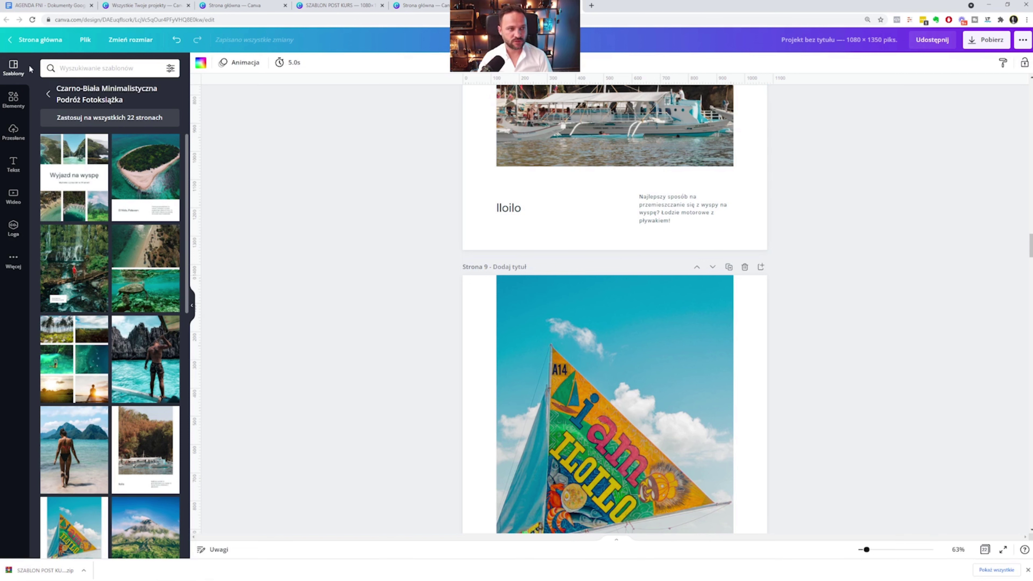
Go back from the photobook's page list to the full template gallery.
{"action": "left_click", "coordinate": [47, 95]}
{"action": "scroll", "coordinate": [123, 211], "scroll_direction": "down", "scroll_amount": 4}
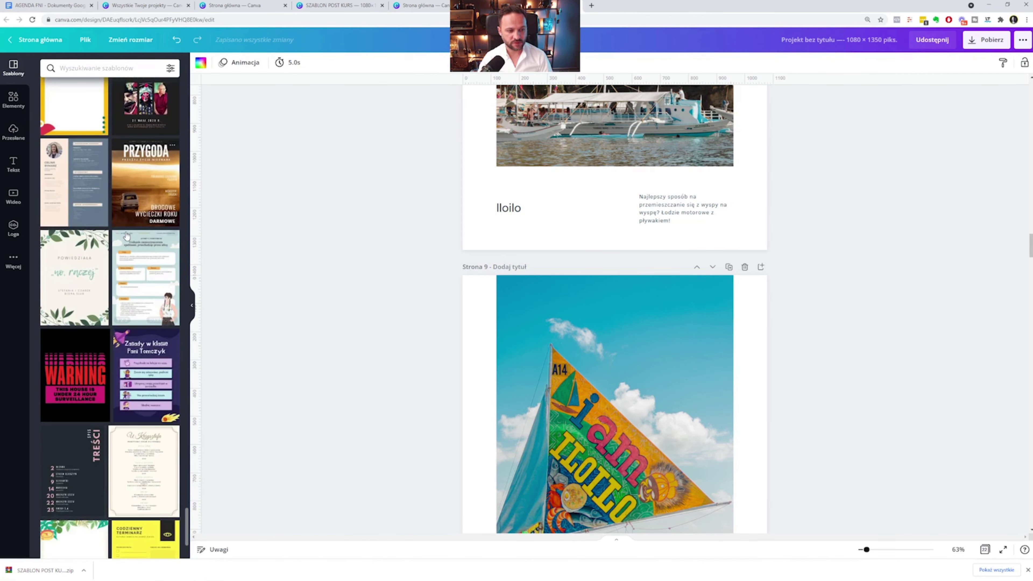
{"action": "scroll", "coordinate": [123, 220], "scroll_direction": "down", "scroll_amount": 3}
{"action": "scroll", "coordinate": [121, 228], "scroll_direction": "down", "scroll_amount": 4}
{"action": "scroll", "coordinate": [119, 236], "scroll_direction": "down", "scroll_amount": 3}
{"action": "scroll", "coordinate": [122, 234], "scroll_direction": "down", "scroll_amount": 2}
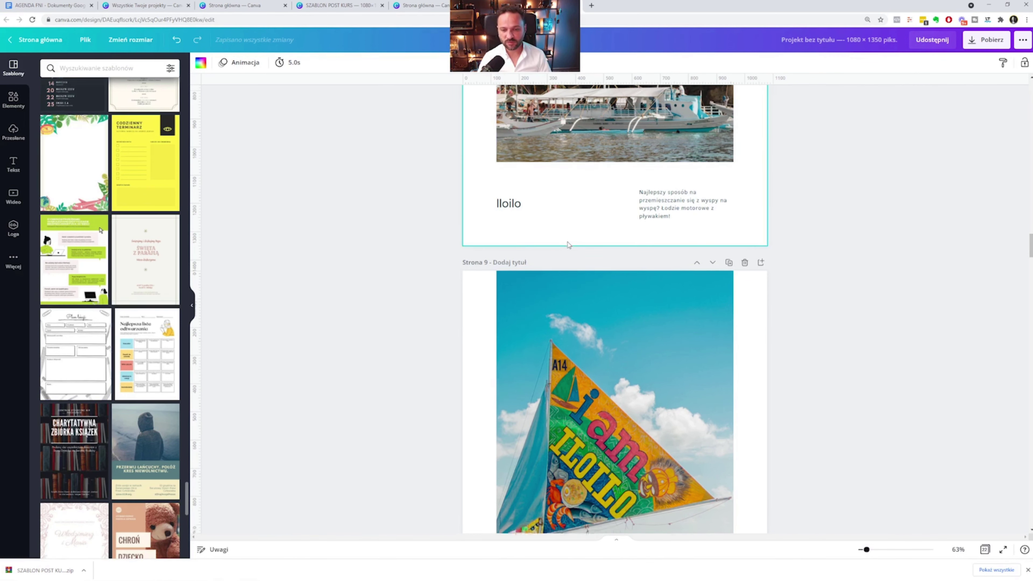
Scroll the design past page 12's 'Batanes' page and back to the 'Wyjazd na wyspę' cover.
{"action": "scroll", "coordinate": [569, 244], "scroll_direction": "down", "scroll_amount": 10}
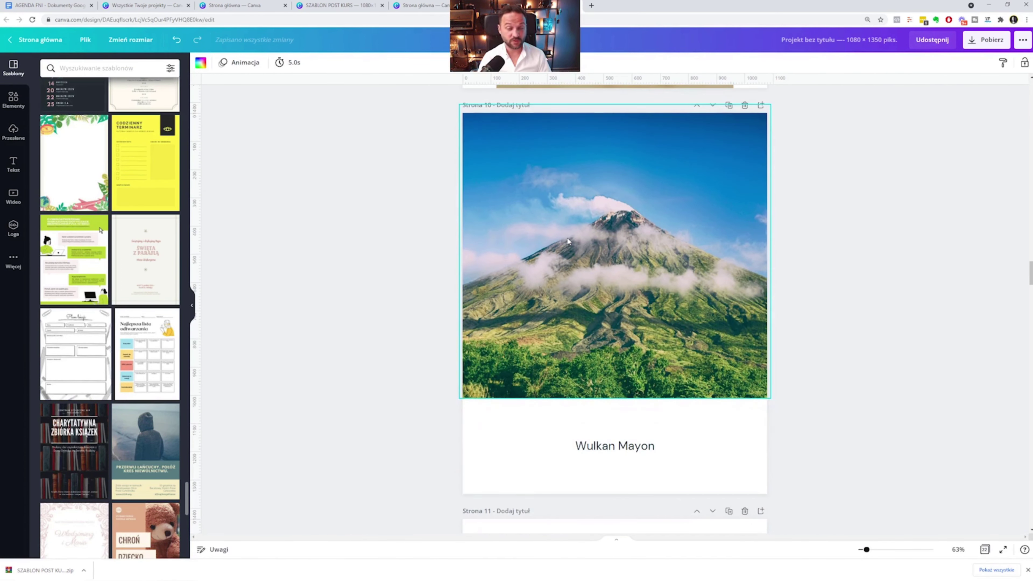
{"action": "scroll", "coordinate": [745, 278], "scroll_direction": "down", "scroll_amount": 4}
{"action": "scroll", "coordinate": [746, 278], "scroll_direction": "down", "scroll_amount": 4}
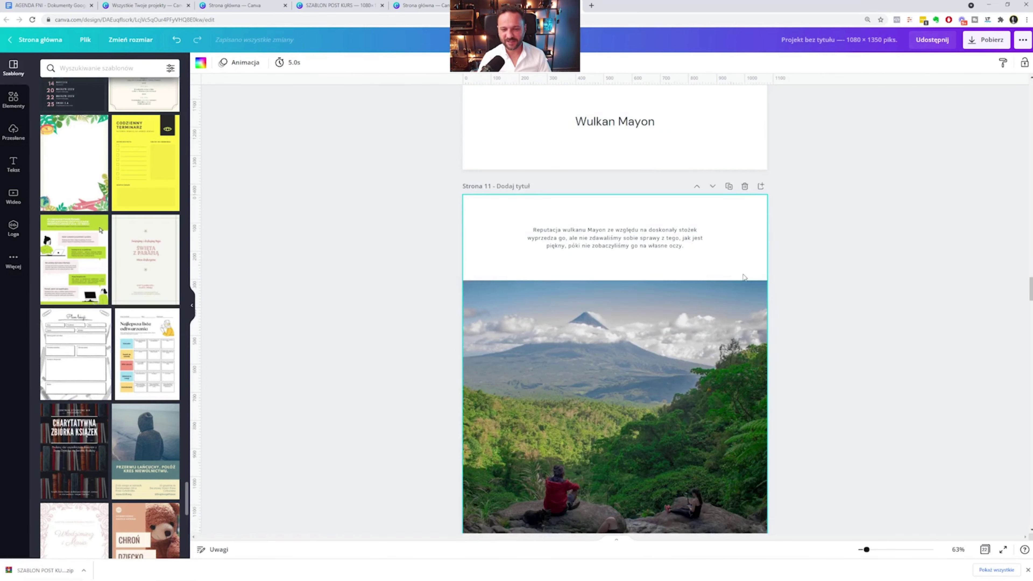
{"action": "scroll", "coordinate": [742, 271], "scroll_direction": "down", "scroll_amount": 4}
{"action": "scroll", "coordinate": [742, 271], "scroll_direction": "down", "scroll_amount": 3}
{"action": "scroll", "coordinate": [738, 267], "scroll_direction": "down", "scroll_amount": 4}
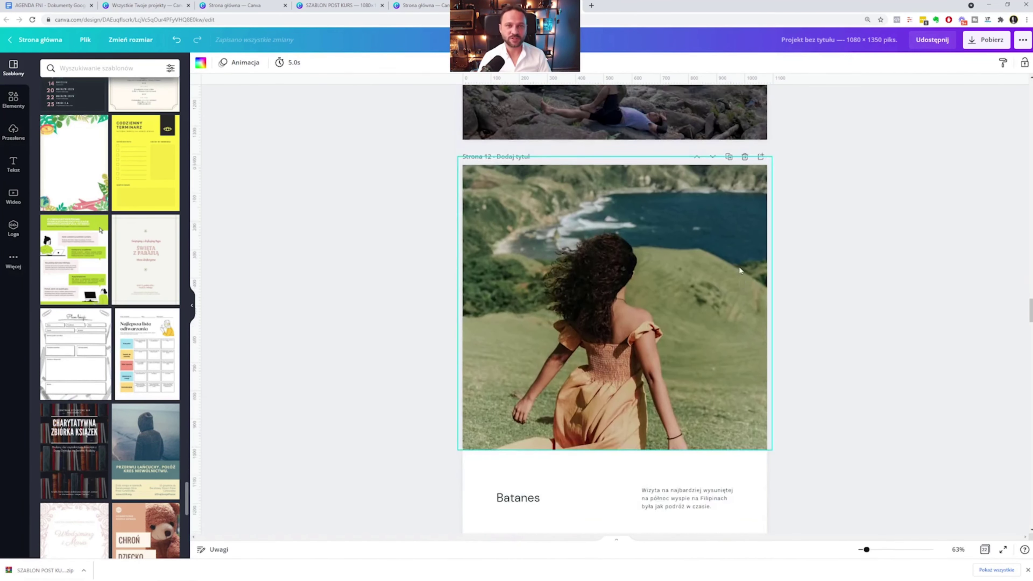
{"action": "scroll", "coordinate": [737, 261], "scroll_direction": "up", "scroll_amount": 20}
{"action": "scroll", "coordinate": [737, 260], "scroll_direction": "up", "scroll_amount": 20}
{"action": "scroll", "coordinate": [871, 239], "scroll_direction": "up", "scroll_amount": 20}
{"action": "scroll", "coordinate": [870, 239], "scroll_direction": "up", "scroll_amount": 15}
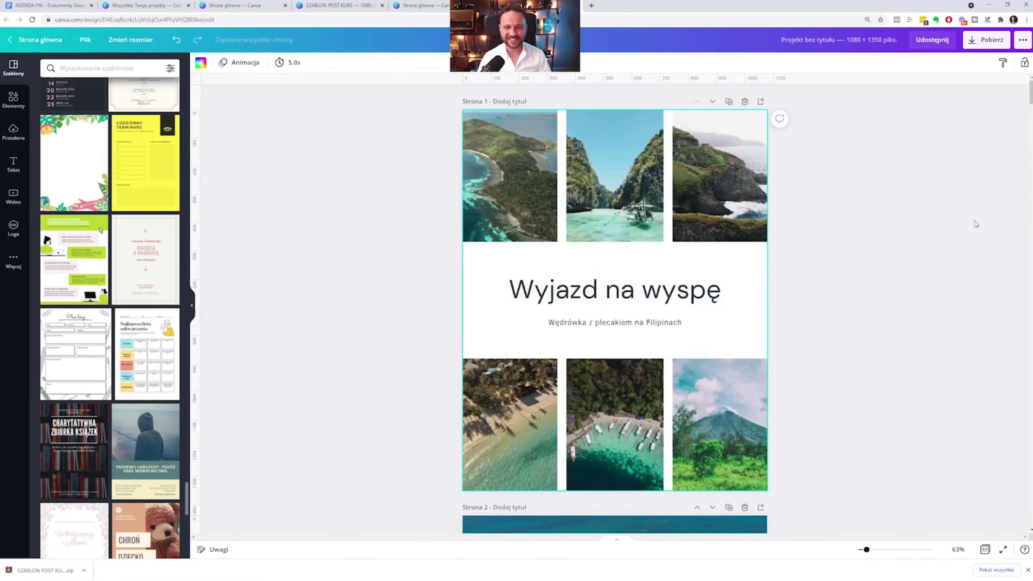